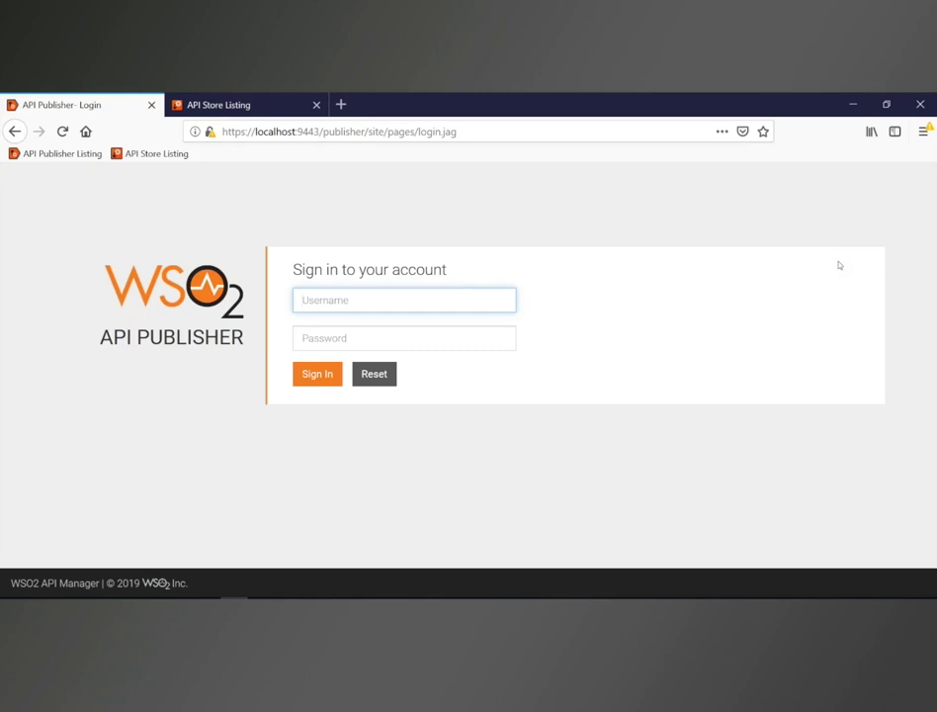
Step: Sign in with the admin account and open the WebinarAPIM API from the All APIs list
{"action": "type", "text": "admin"}
{"action": "key", "text": "Tab"}
{"action": "type", "text": "admin"}
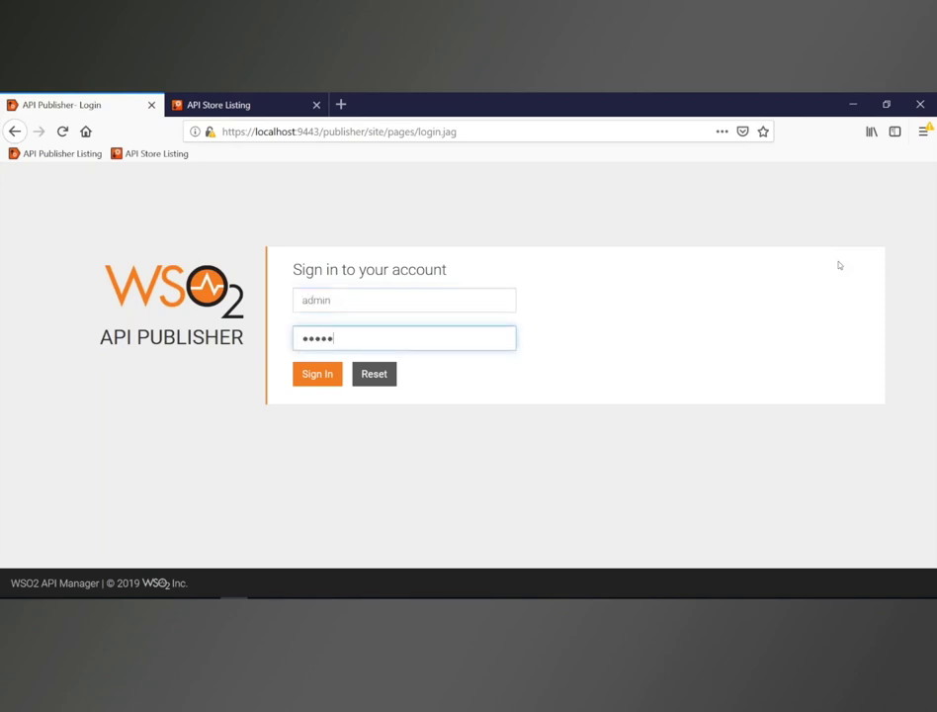
{"action": "key", "text": "Return"}
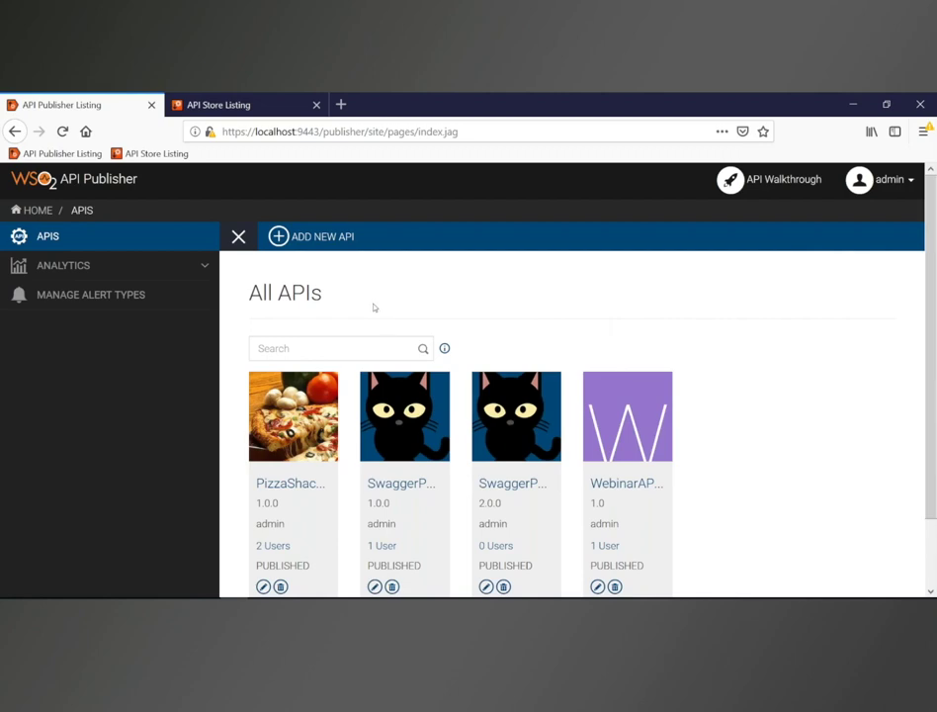
{"action": "scroll", "coordinate": [374, 308], "scroll_direction": "down", "scroll_amount": 2}
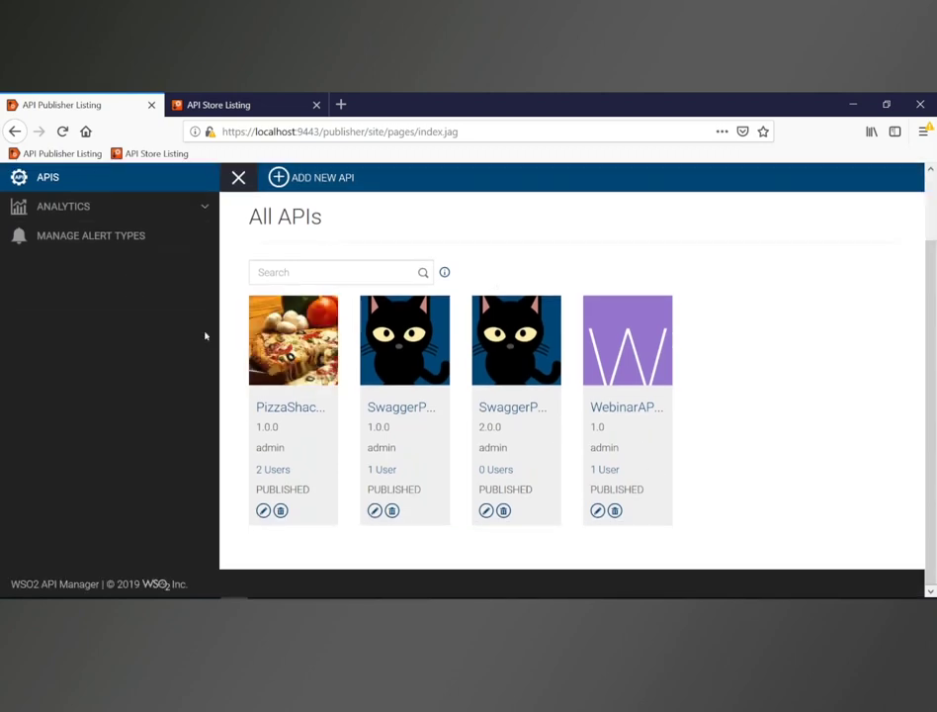
{"action": "left_click", "coordinate": [625, 405]}
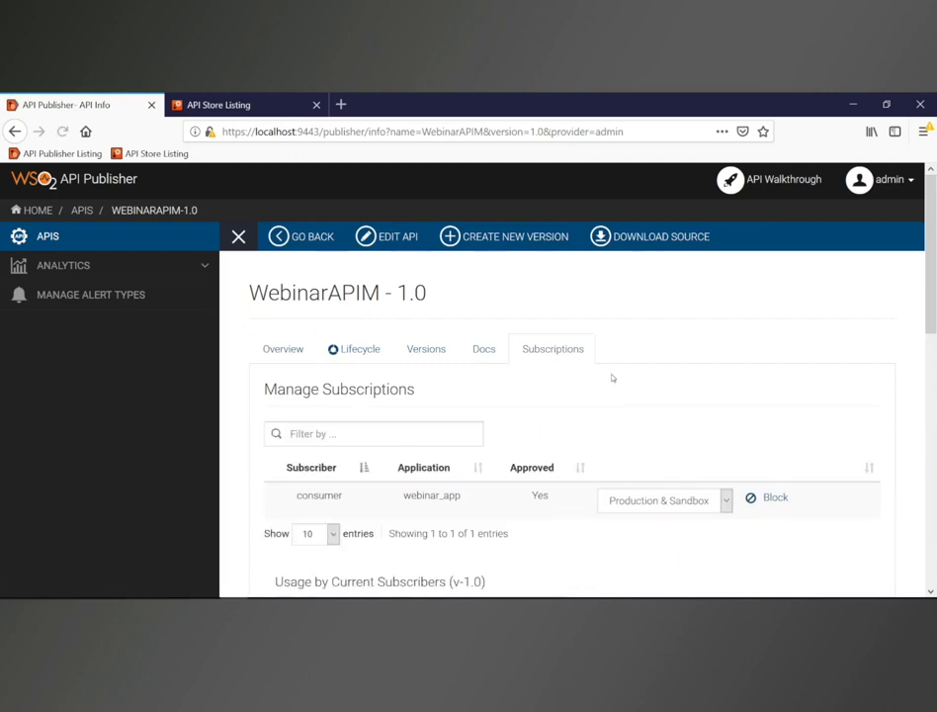
Step: Review WebinarAPIM's usage tables and pie charts showing one subscriber with 31 API calls
{"action": "scroll", "coordinate": [612, 377], "scroll_direction": "down", "scroll_amount": 6}
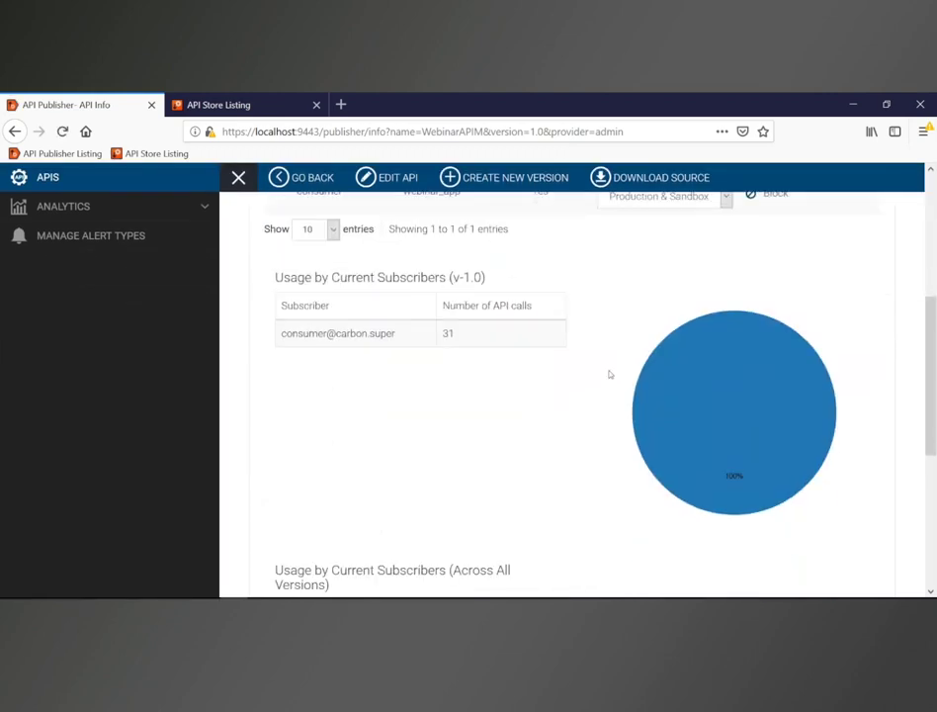
{"action": "scroll", "coordinate": [609, 374], "scroll_direction": "down", "scroll_amount": 3}
{"action": "scroll", "coordinate": [609, 374], "scroll_direction": "down", "scroll_amount": 3}
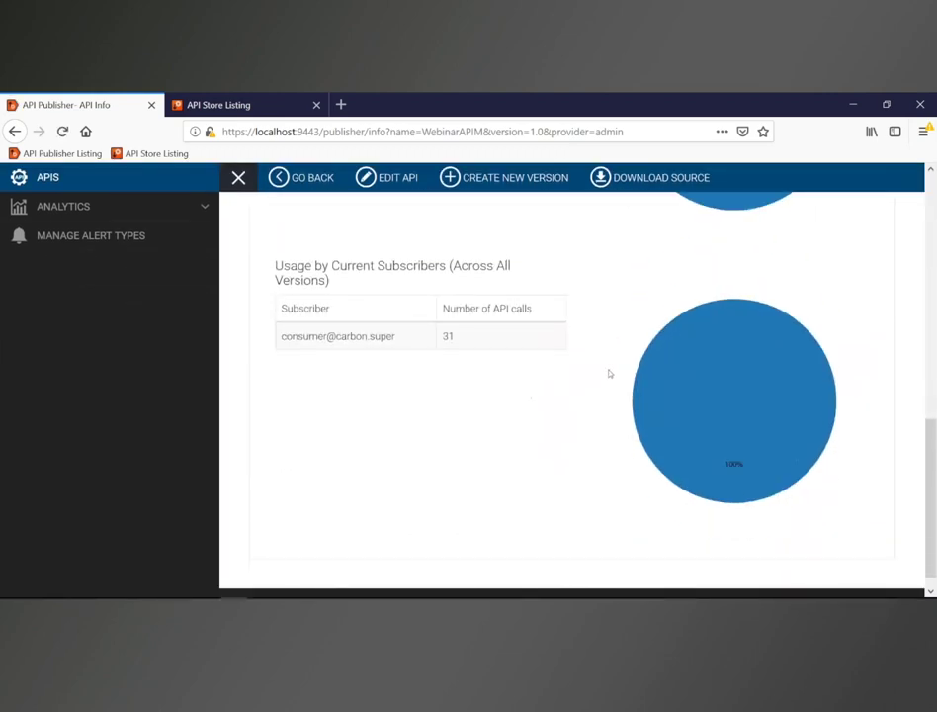
{"action": "scroll", "coordinate": [609, 374], "scroll_direction": "up", "scroll_amount": 7}
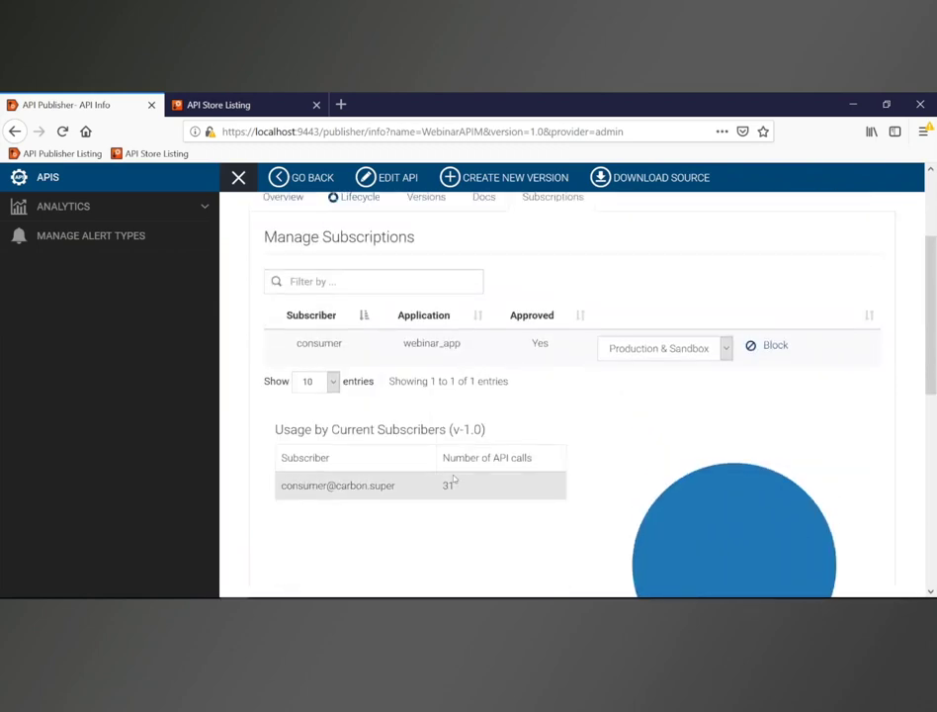
{"action": "scroll", "coordinate": [453, 479], "scroll_direction": "up", "scroll_amount": 1}
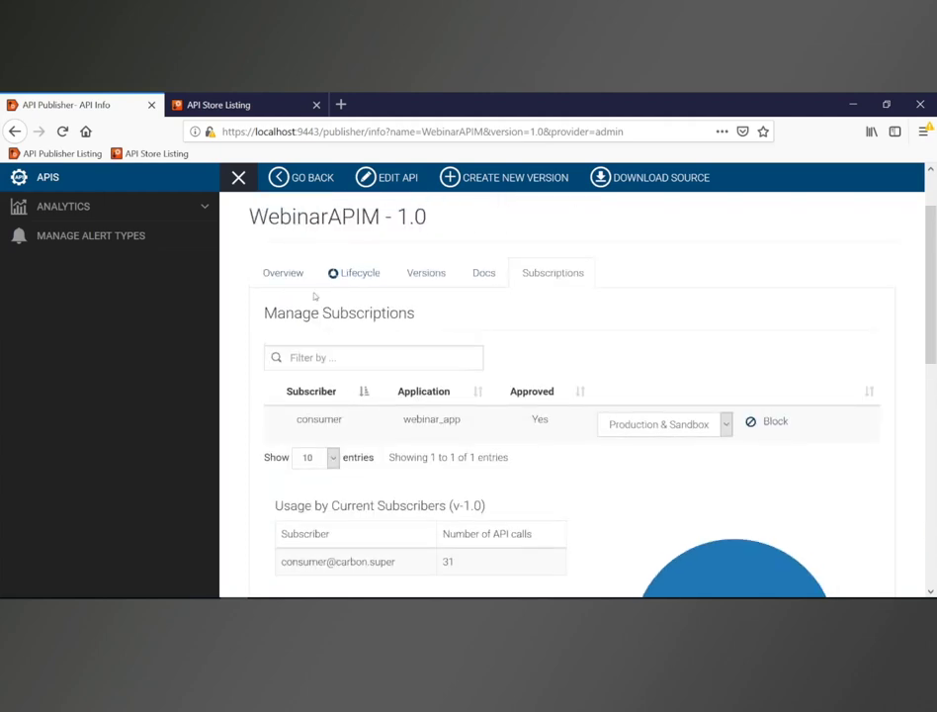
{"action": "left_click", "coordinate": [361, 273]}
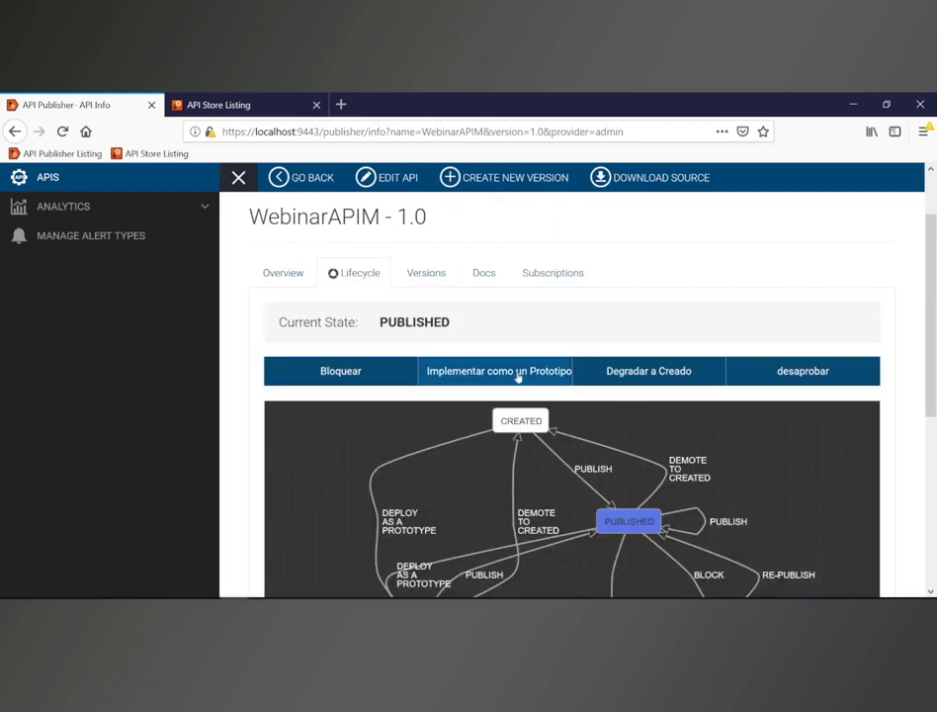
Step: Scroll and zoom the lifecycle diagram to see every state from CREATED through RETIRED
{"action": "scroll", "coordinate": [519, 377], "scroll_direction": "down", "scroll_amount": 2}
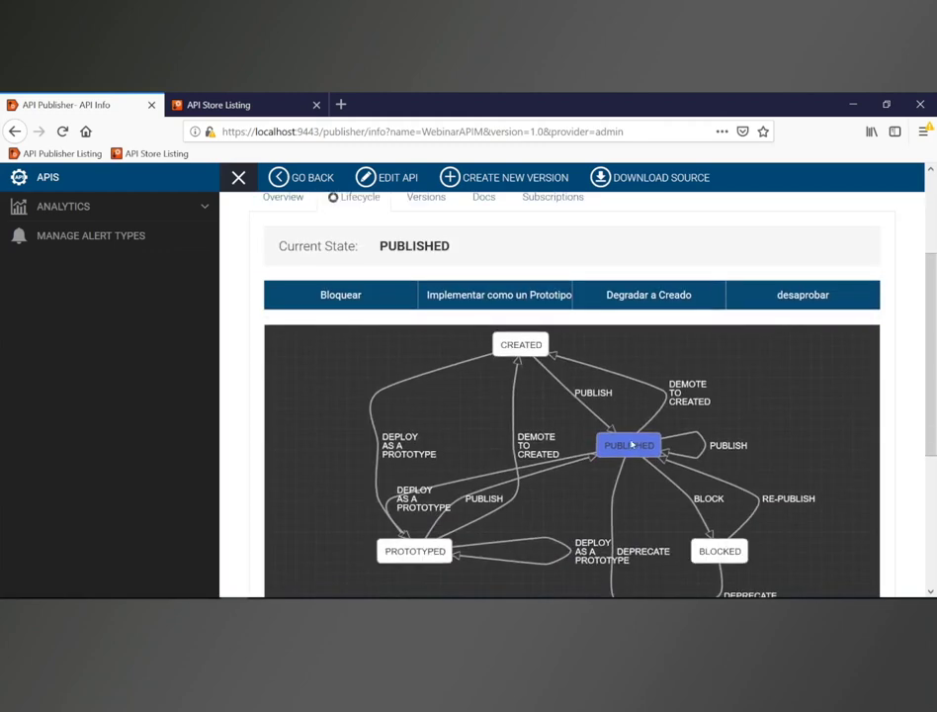
{"action": "scroll", "coordinate": [813, 398], "scroll_direction": "down", "scroll_amount": 5}
{"action": "scroll", "coordinate": [813, 398], "scroll_direction": "up", "scroll_amount": 3}
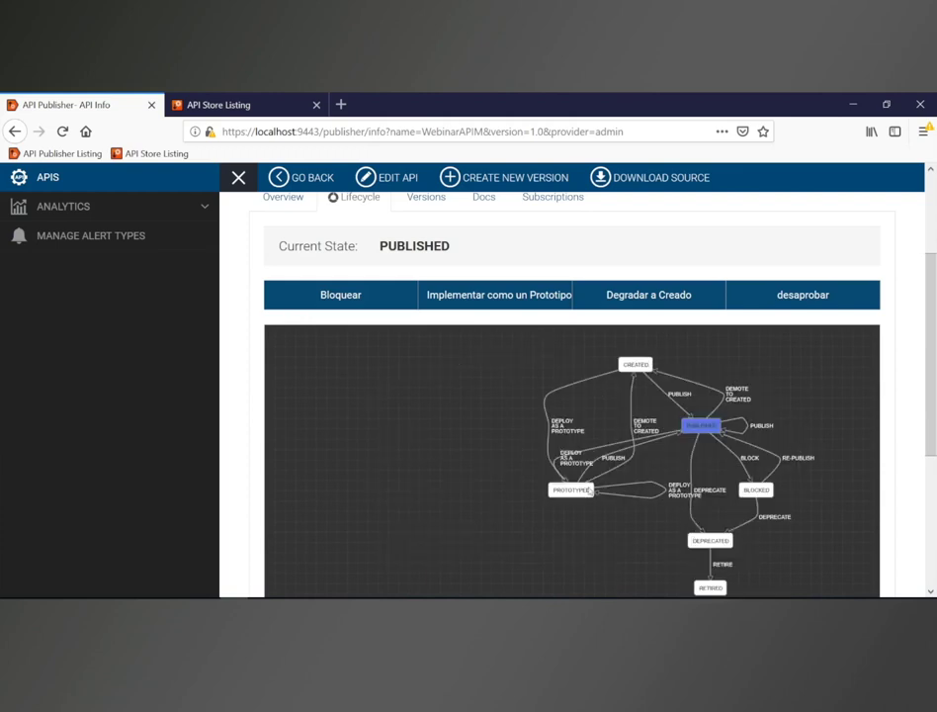
{"action": "scroll", "coordinate": [414, 397], "scroll_direction": "up", "scroll_amount": 3}
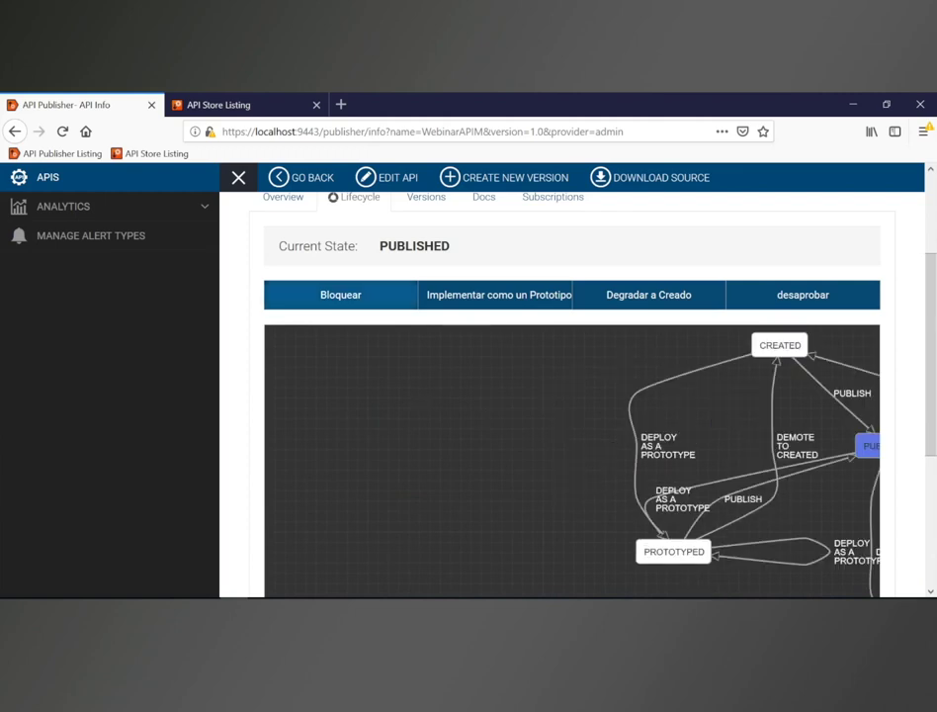
{"action": "scroll", "coordinate": [362, 243], "scroll_direction": "up", "scroll_amount": 1}
{"action": "scroll", "coordinate": [365, 249], "scroll_direction": "up", "scroll_amount": 2}
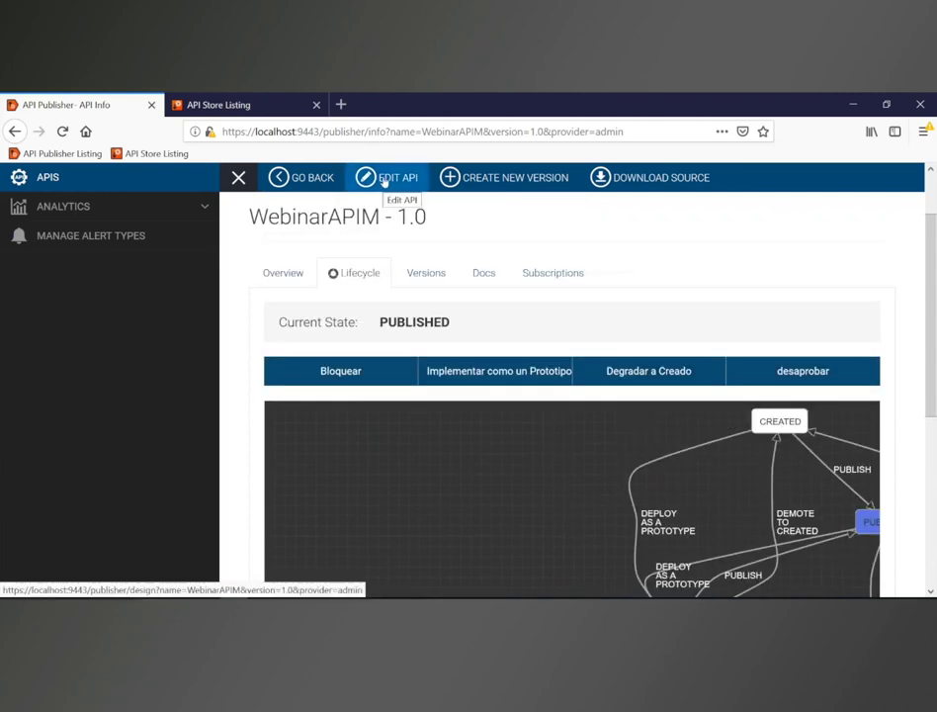
Step: Open WebinarAPIM's design page and keep Visibility on Store set to Public
{"action": "left_click", "coordinate": [384, 178]}
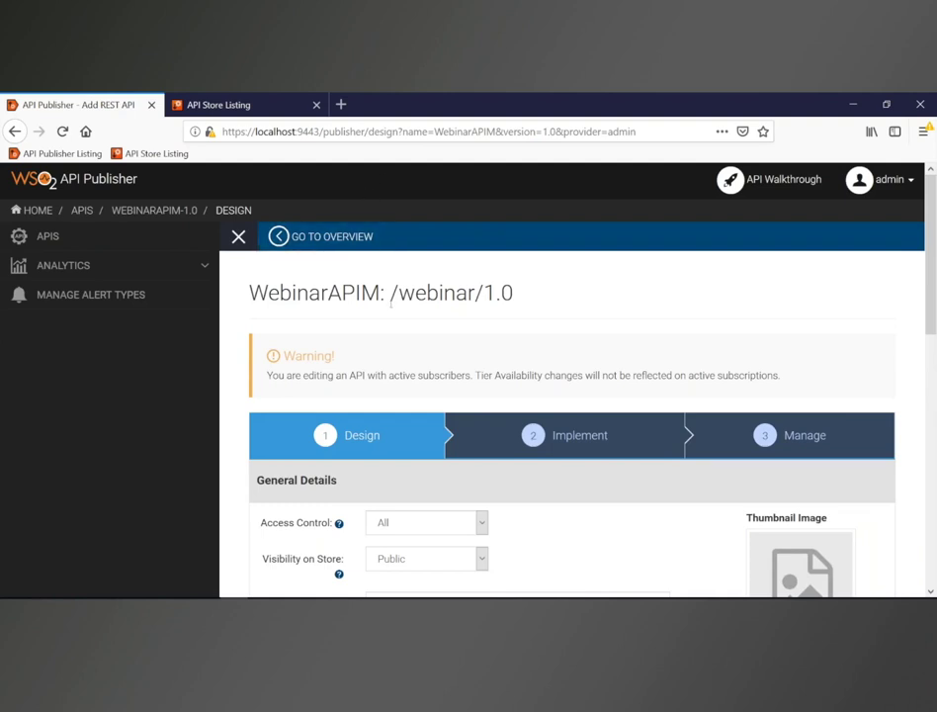
{"action": "scroll", "coordinate": [391, 304], "scroll_direction": "down", "scroll_amount": 1}
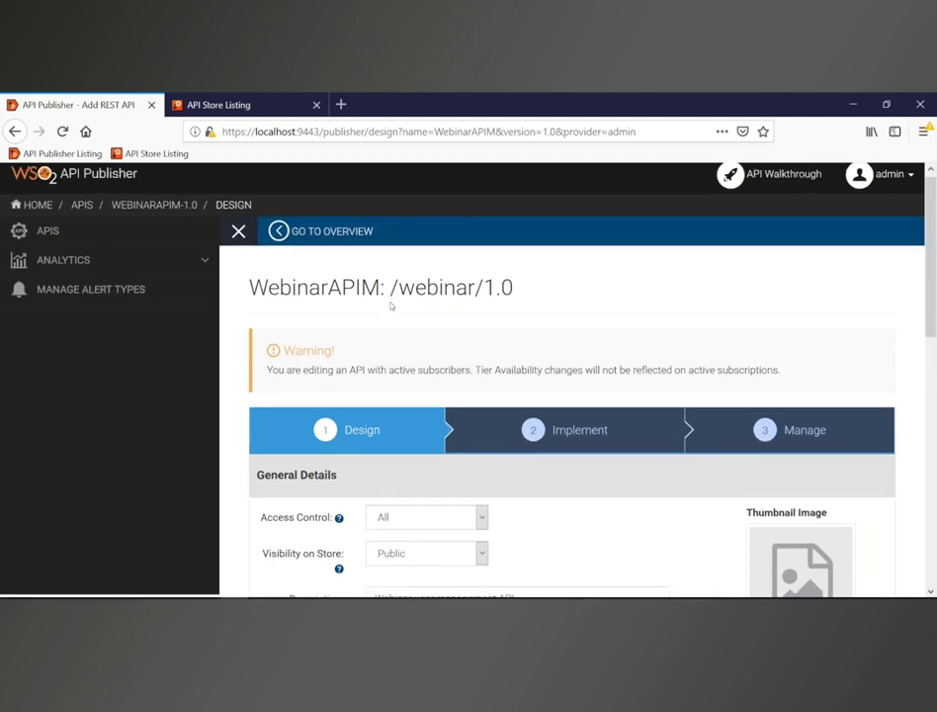
{"action": "scroll", "coordinate": [572, 396], "scroll_direction": "down", "scroll_amount": 1}
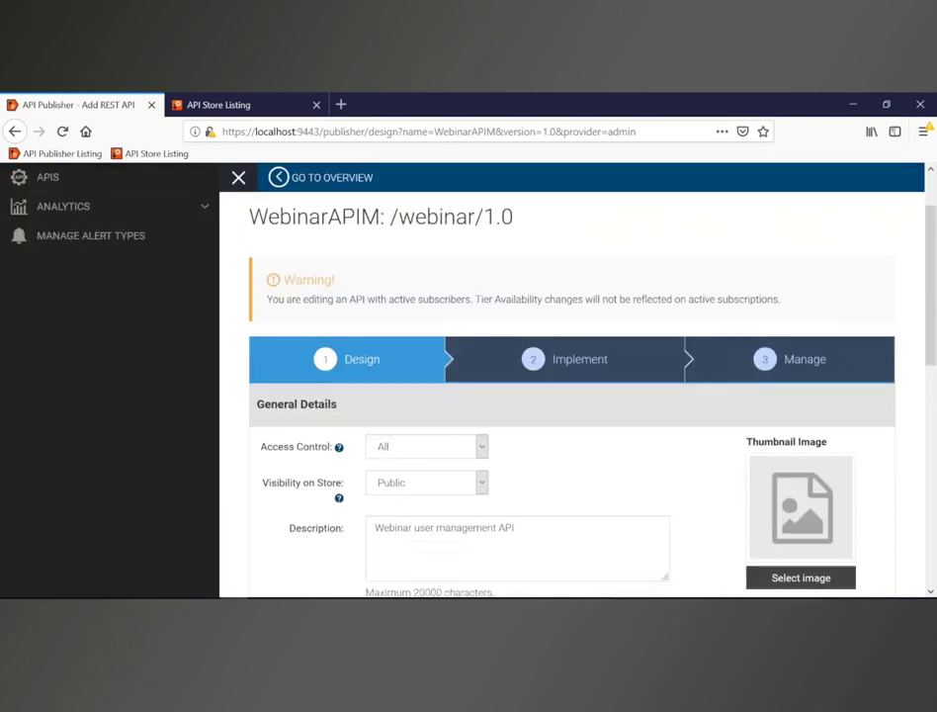
{"action": "scroll", "coordinate": [361, 282], "scroll_direction": "down", "scroll_amount": 2}
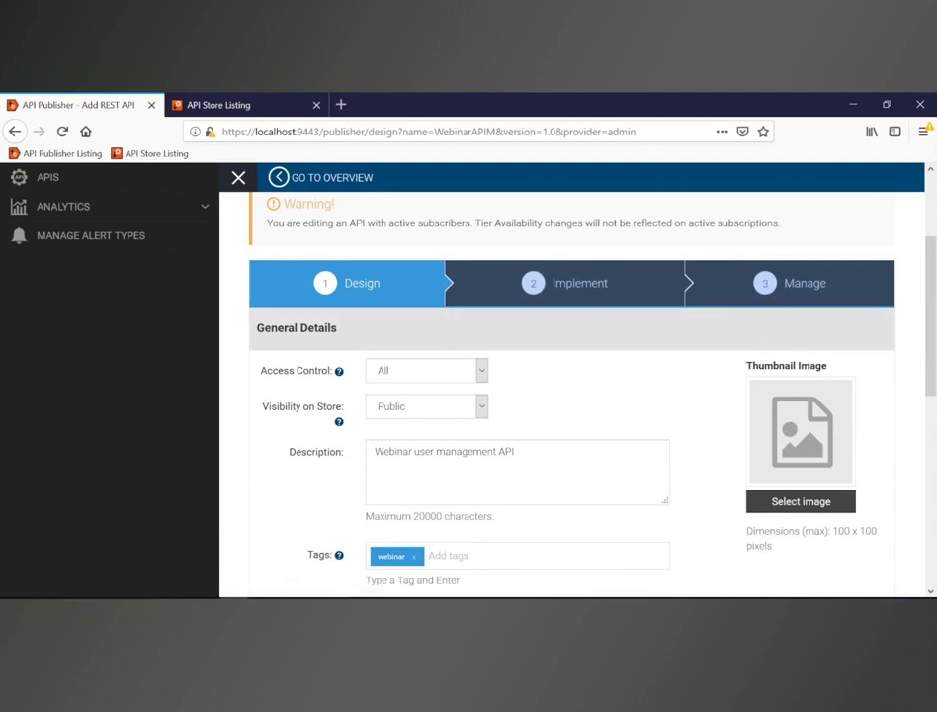
{"action": "scroll", "coordinate": [572, 396], "scroll_direction": "down", "scroll_amount": 2}
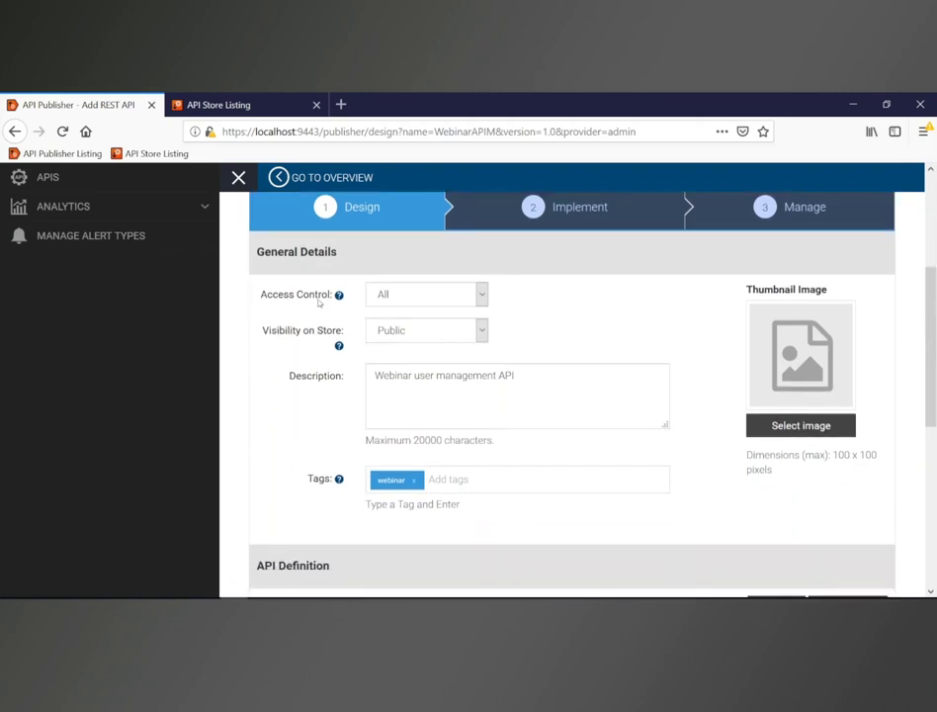
{"action": "mouse_move", "coordinate": [338, 294]}
{"action": "left_click", "coordinate": [483, 334]}
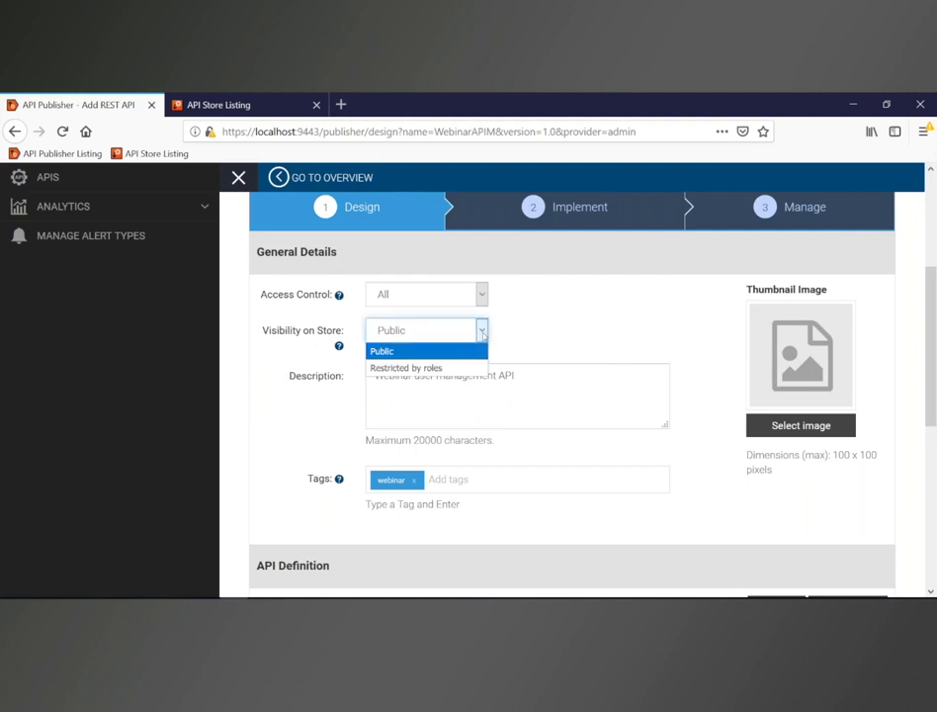
{"action": "left_click", "coordinate": [482, 332]}
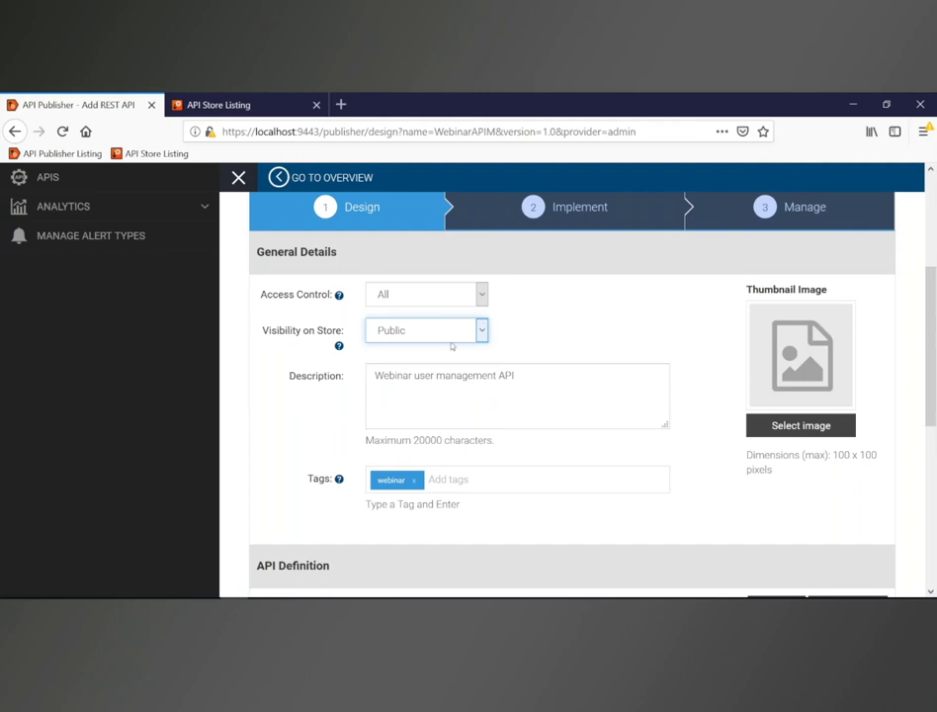
Step: Scroll to the API Definition and open its source in the Swagger Editor
{"action": "scroll", "coordinate": [453, 379], "scroll_direction": "down", "scroll_amount": 3}
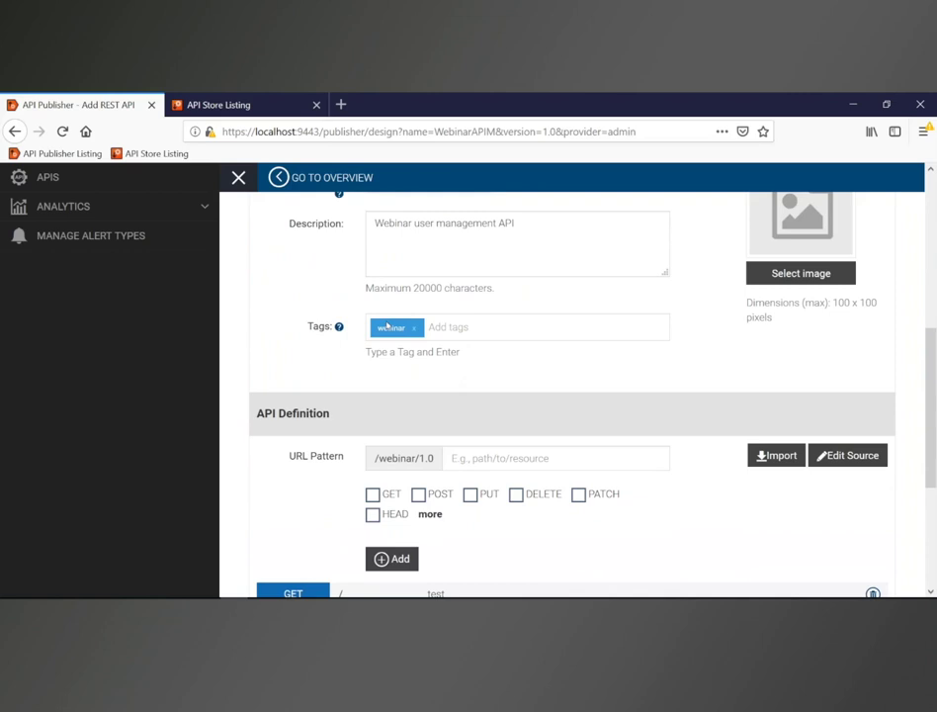
{"action": "scroll", "coordinate": [389, 325], "scroll_direction": "up", "scroll_amount": 2}
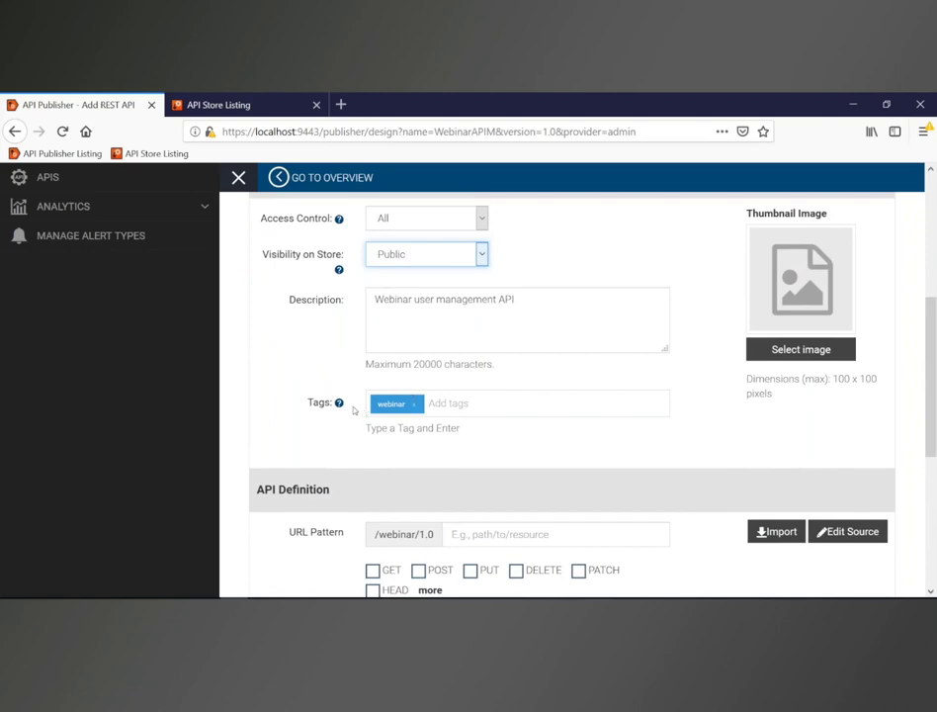
{"action": "mouse_move", "coordinate": [338, 405]}
{"action": "scroll", "coordinate": [259, 356], "scroll_direction": "down", "scroll_amount": 3}
{"action": "scroll", "coordinate": [261, 359], "scroll_direction": "down", "scroll_amount": 2}
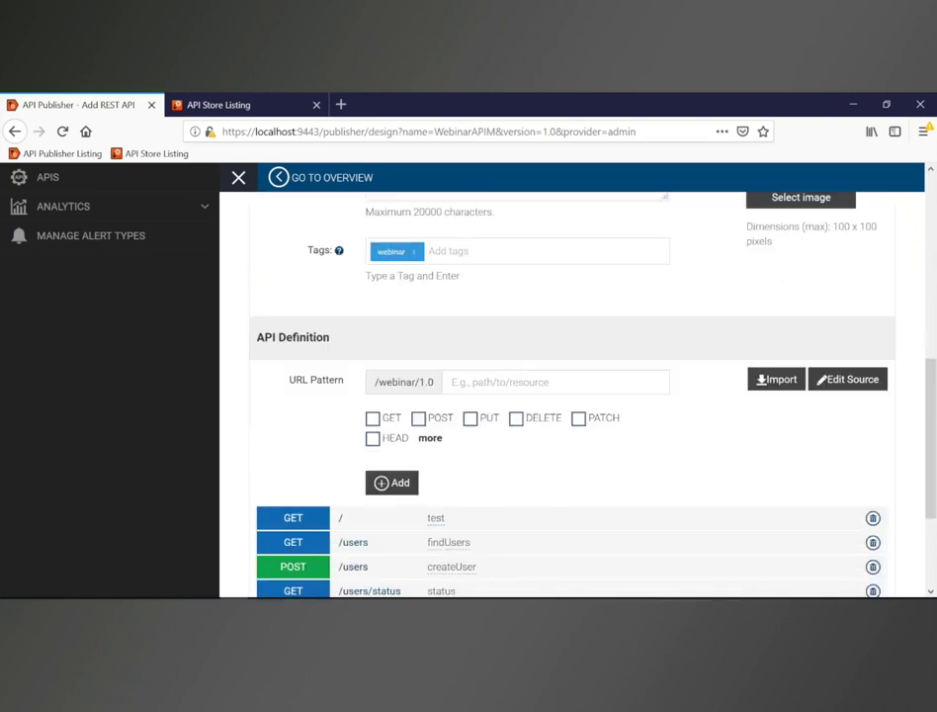
{"action": "scroll", "coordinate": [261, 359], "scroll_direction": "down", "scroll_amount": 2}
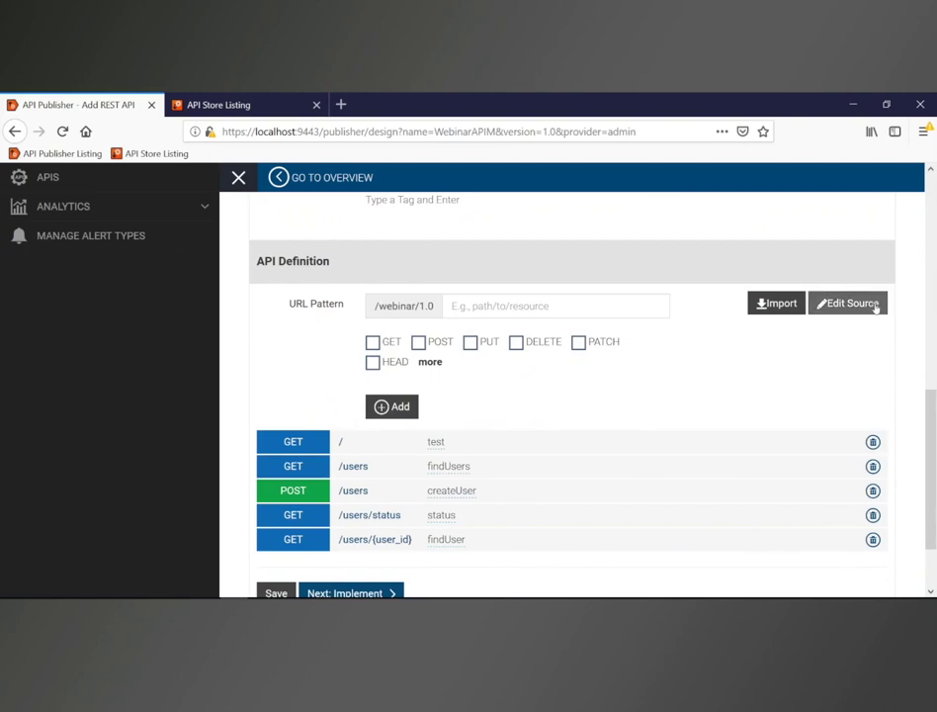
{"action": "left_click", "coordinate": [849, 304]}
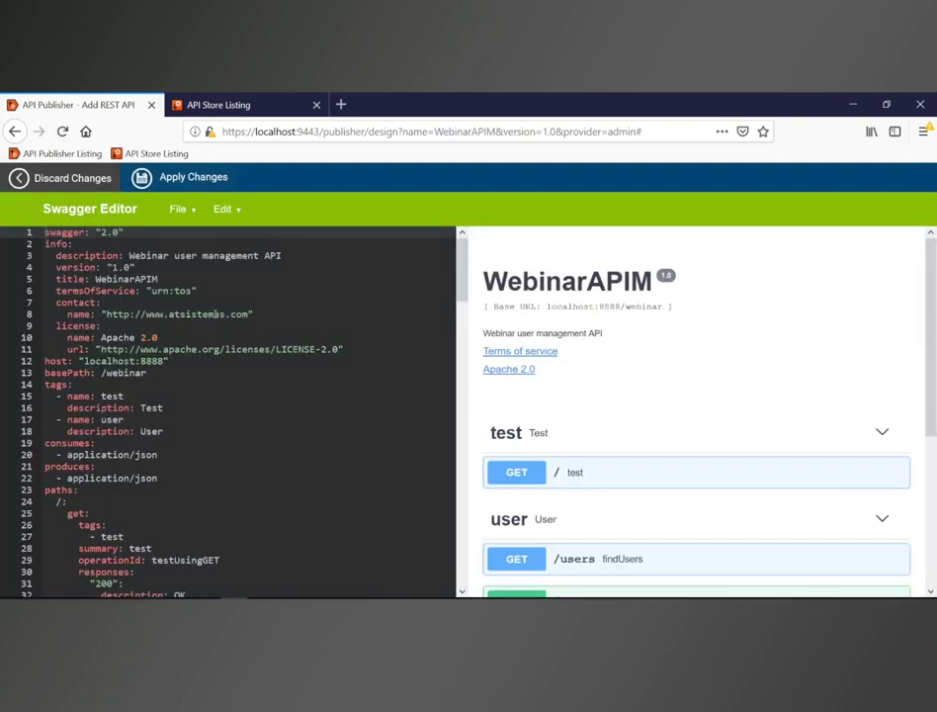
Step: Inspect the YAML's x-auth-type lines, discard changes, and return to the resource list
{"action": "scroll", "coordinate": [178, 331], "scroll_direction": "down", "scroll_amount": 5}
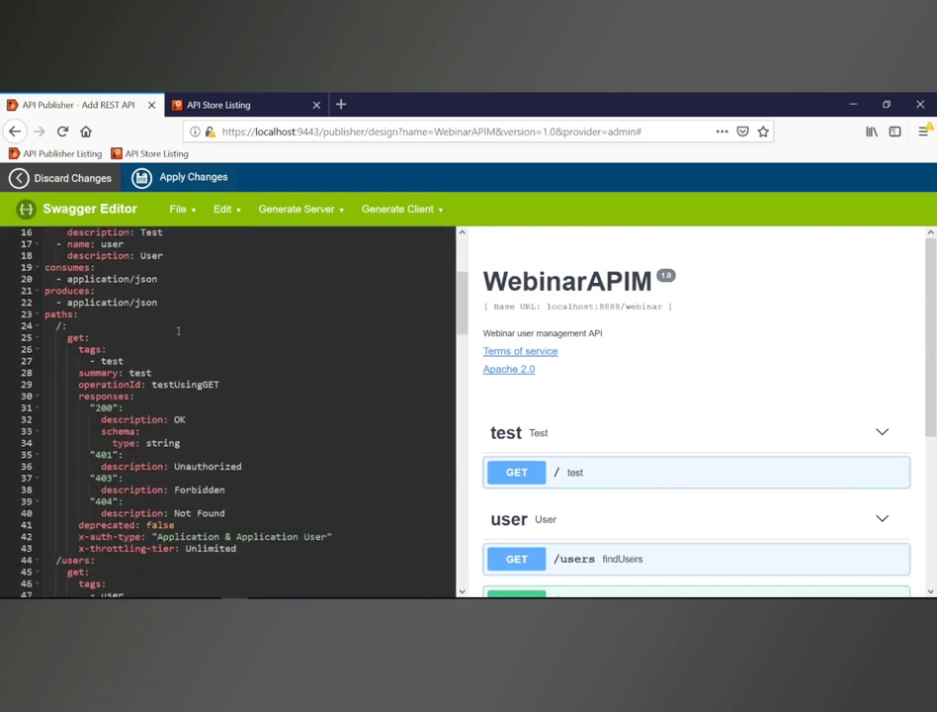
{"action": "scroll", "coordinate": [173, 344], "scroll_direction": "down", "scroll_amount": 1}
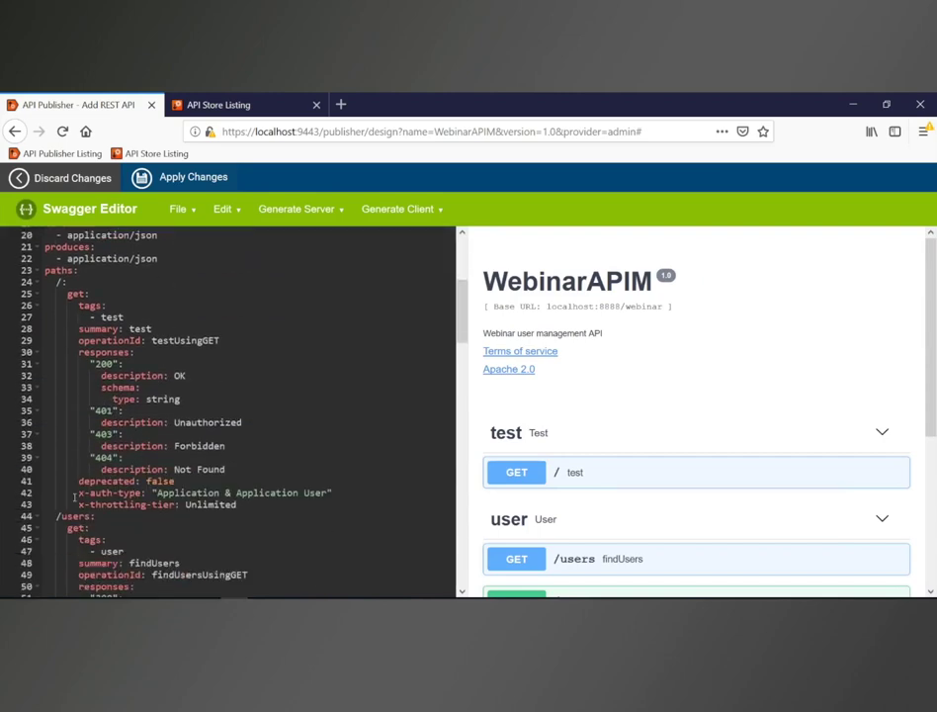
{"action": "left_click_drag", "start_coordinate": [75, 497], "coordinate": [123, 504]}
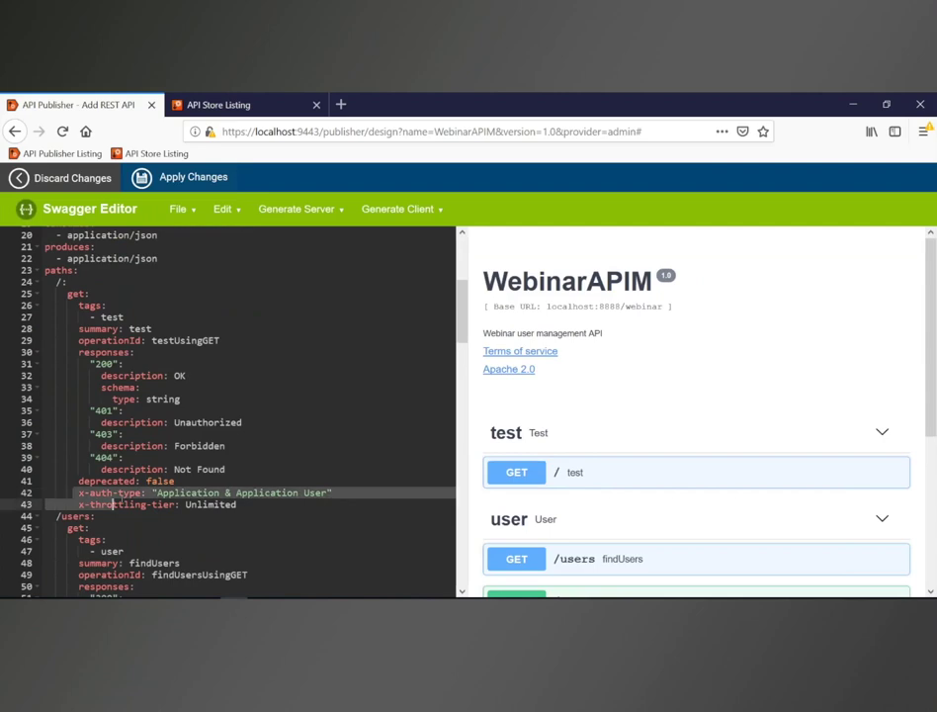
{"action": "left_click", "coordinate": [181, 494]}
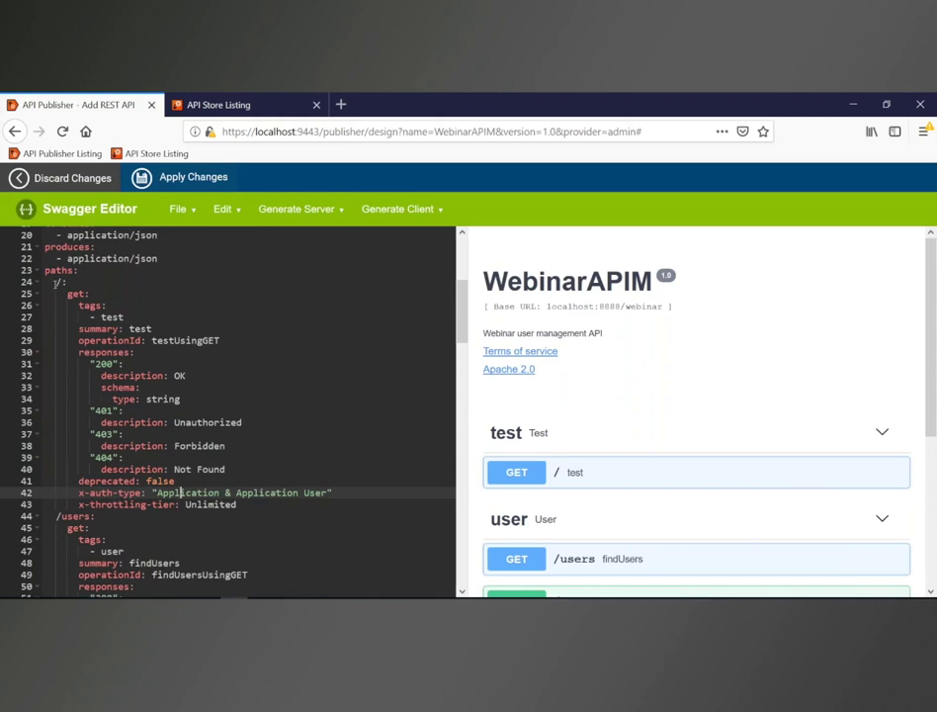
{"action": "left_click", "coordinate": [60, 185]}
{"action": "scroll", "coordinate": [400, 386], "scroll_direction": "down", "scroll_amount": 10}
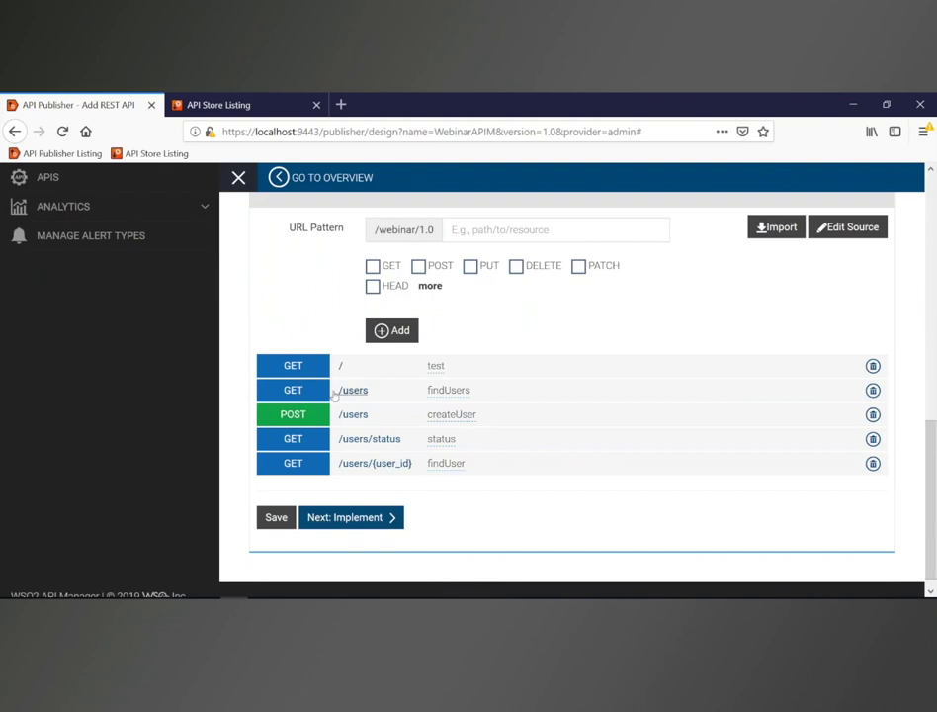
Step: Check the GET /users resource details, then save the design and proceed to Implement
{"action": "left_click", "coordinate": [354, 392]}
{"action": "scroll", "coordinate": [356, 379], "scroll_direction": "down", "scroll_amount": 2}
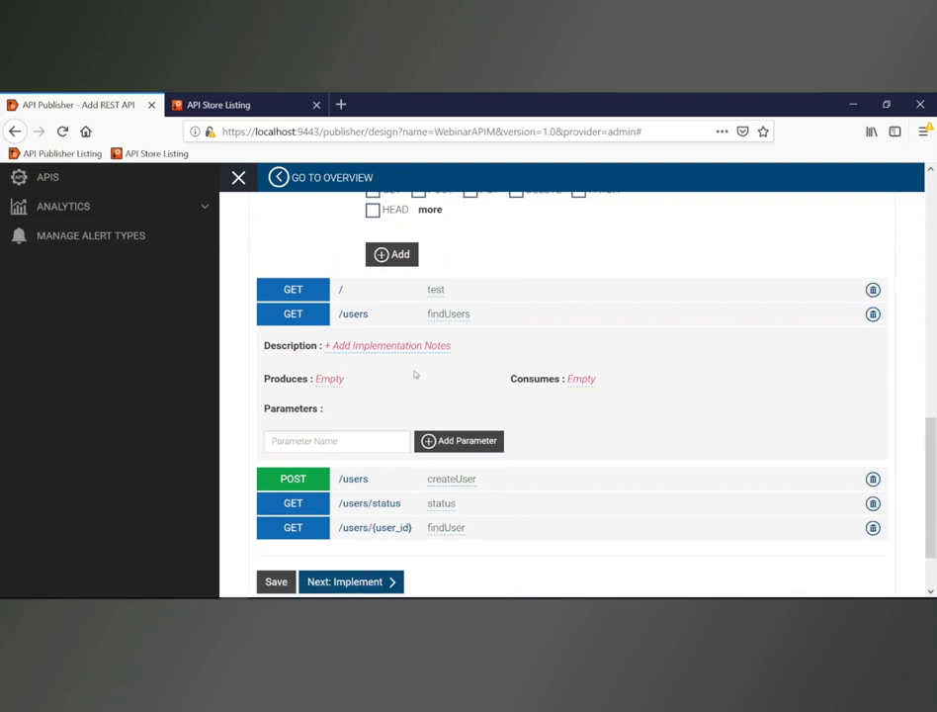
{"action": "scroll", "coordinate": [413, 369], "scroll_direction": "down", "scroll_amount": 2}
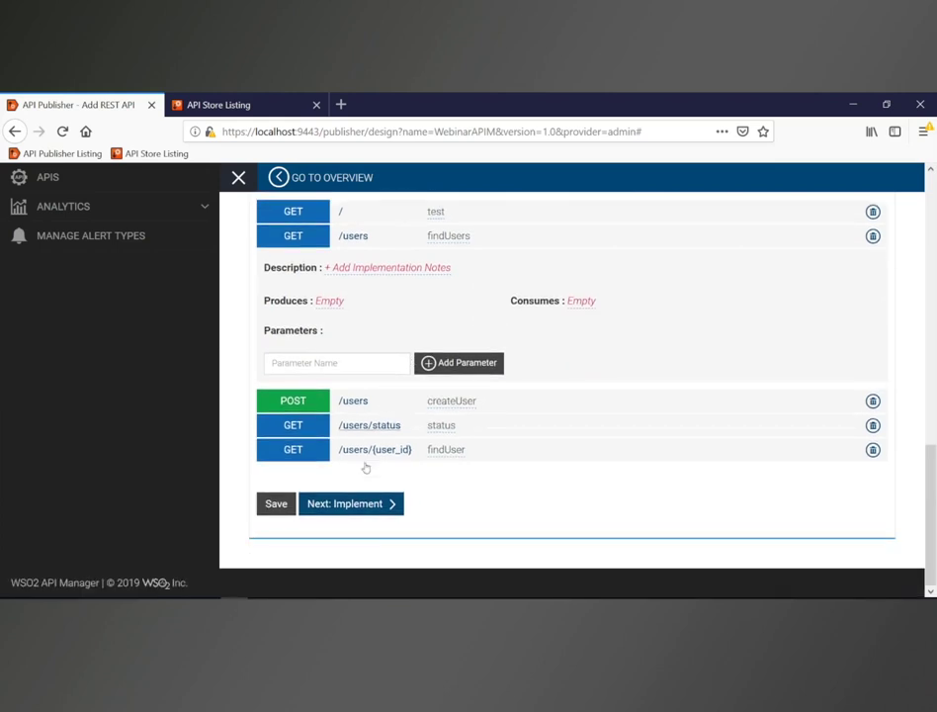
{"action": "left_click", "coordinate": [367, 511]}
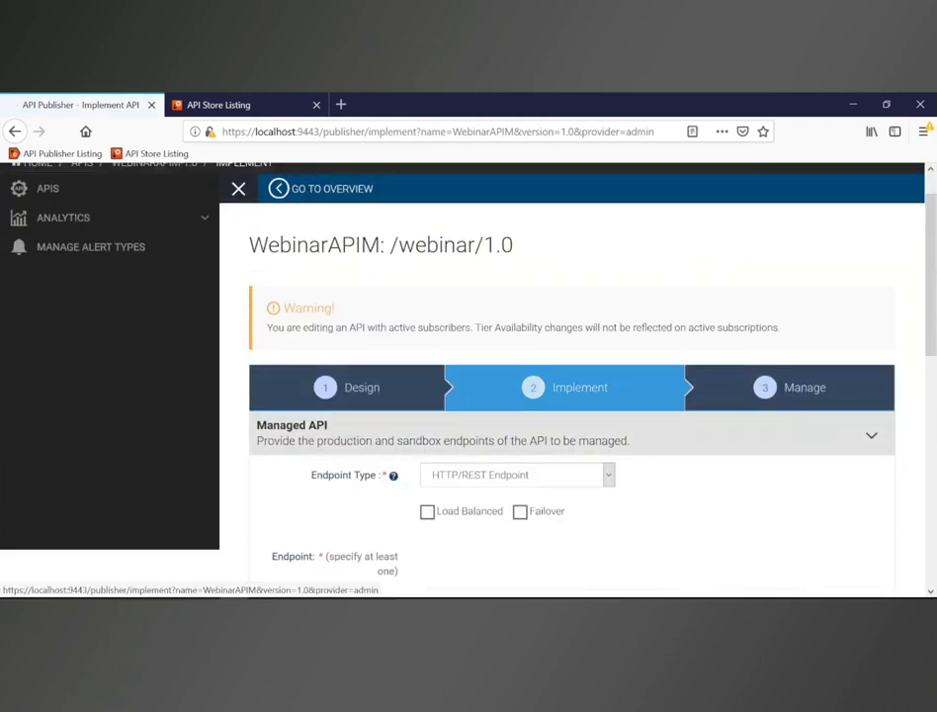
{"action": "scroll", "coordinate": [446, 392], "scroll_direction": "down", "scroll_amount": 1}
{"action": "scroll", "coordinate": [446, 392], "scroll_direction": "down", "scroll_amount": 1}
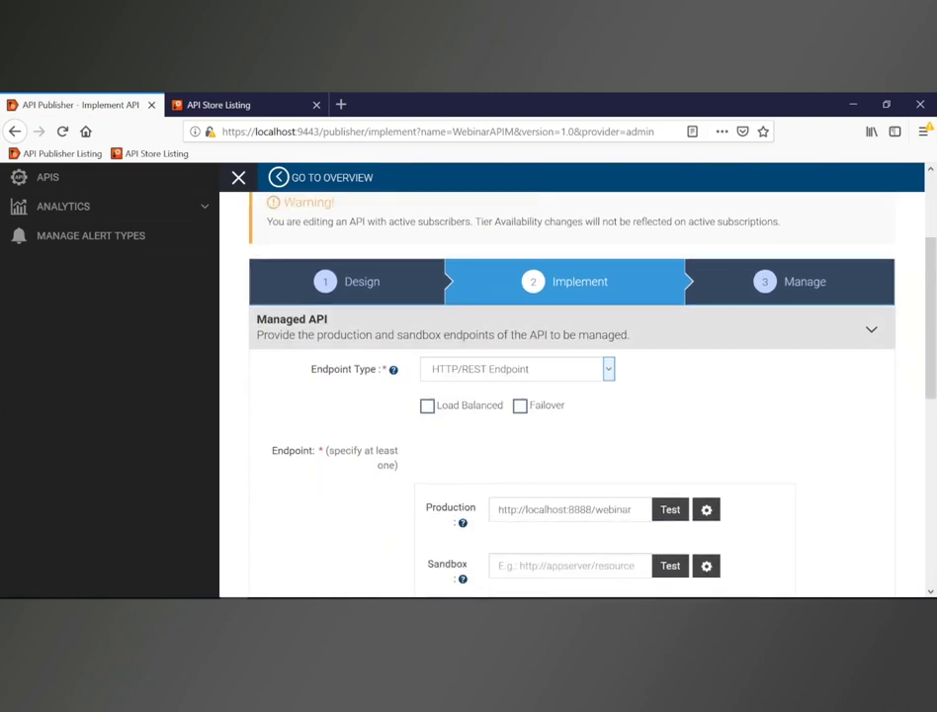
{"action": "scroll", "coordinate": [448, 394], "scroll_direction": "down", "scroll_amount": 1}
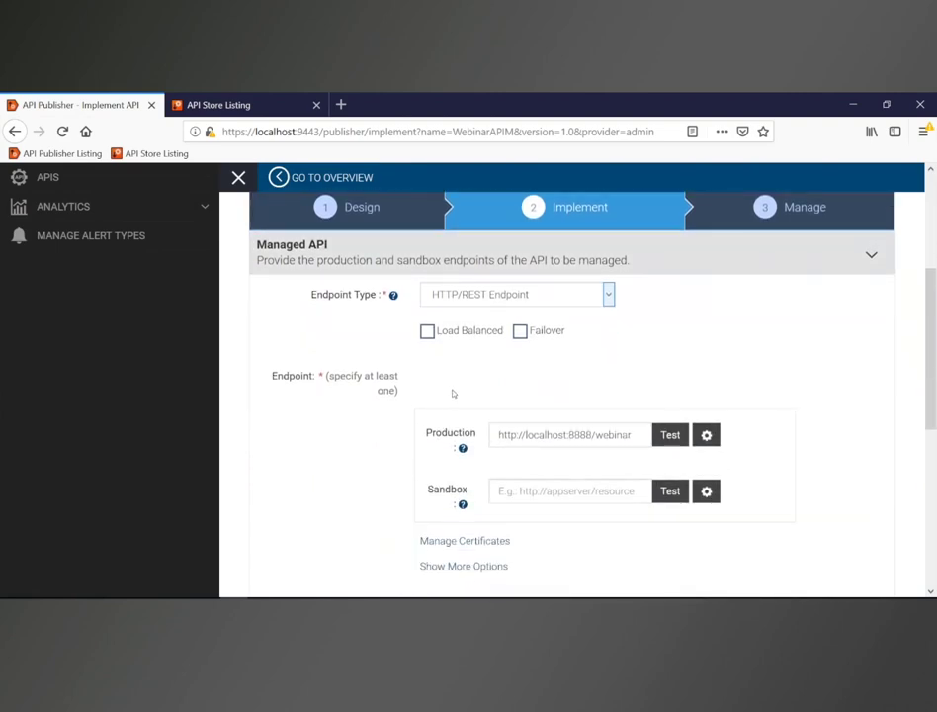
{"action": "left_click", "coordinate": [458, 302]}
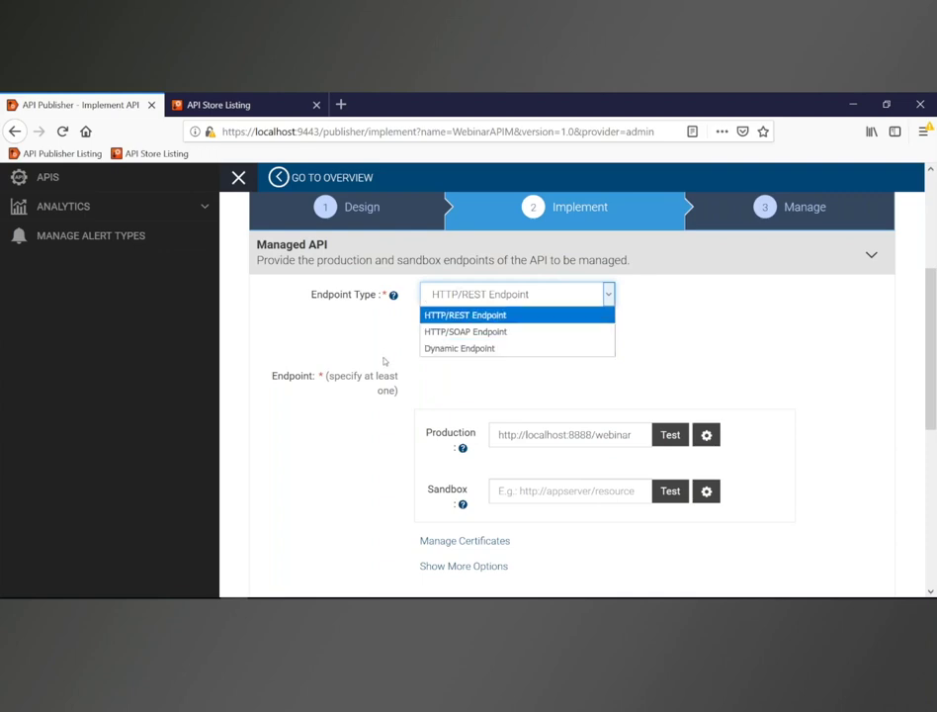
{"action": "scroll", "coordinate": [387, 366], "scroll_direction": "down", "scroll_amount": 2}
{"action": "scroll", "coordinate": [385, 420], "scroll_direction": "down", "scroll_amount": 1}
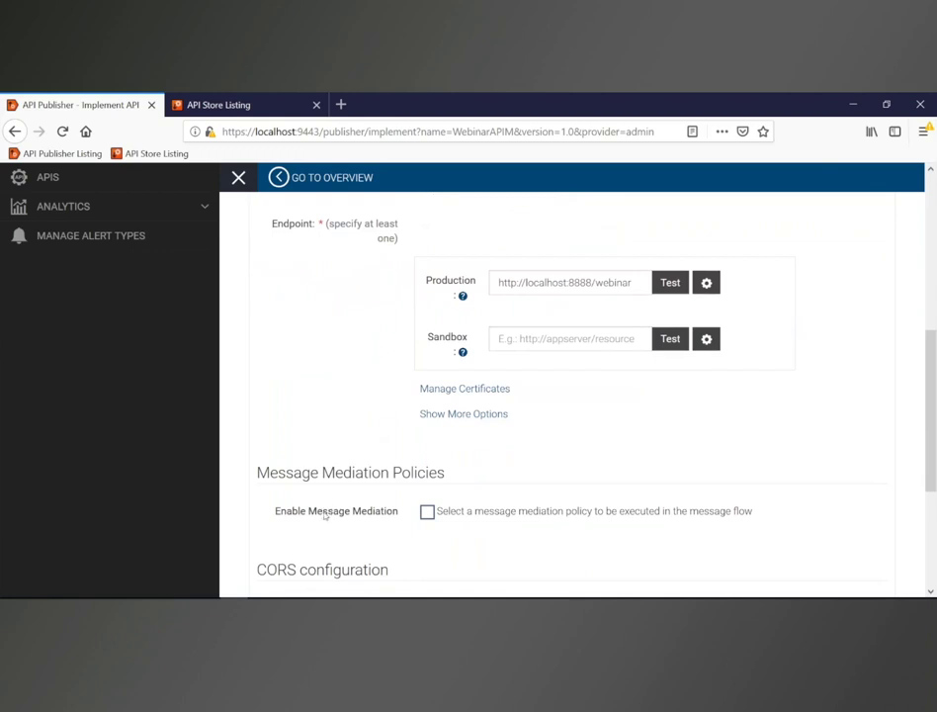
{"action": "left_click", "coordinate": [427, 512]}
{"action": "scroll", "coordinate": [382, 476], "scroll_direction": "down", "scroll_amount": 2}
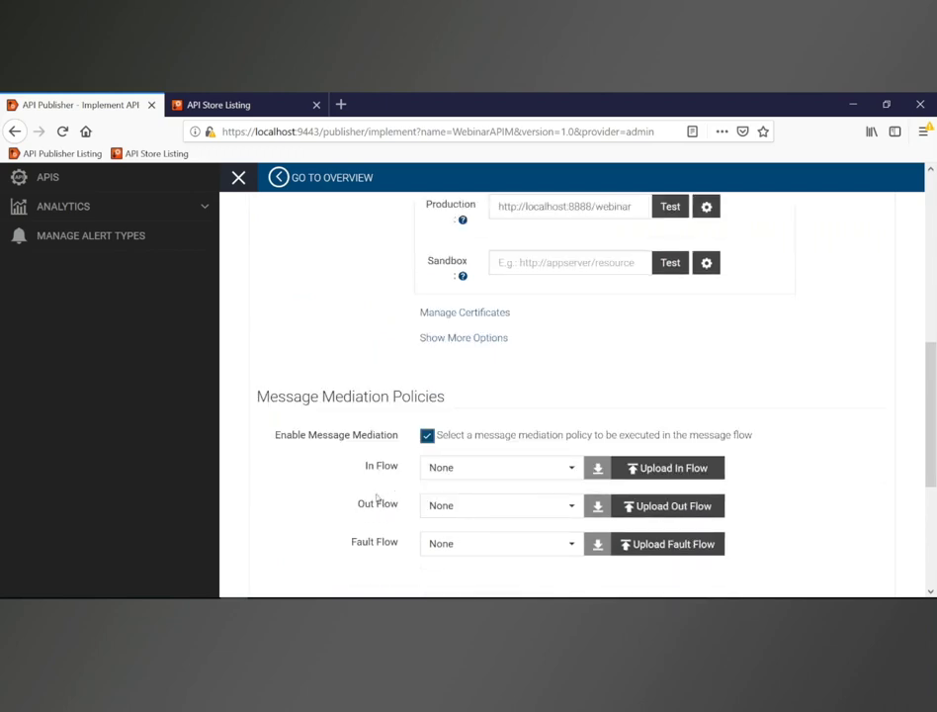
{"action": "left_click", "coordinate": [428, 437]}
{"action": "scroll", "coordinate": [446, 441], "scroll_direction": "up", "scroll_amount": 3}
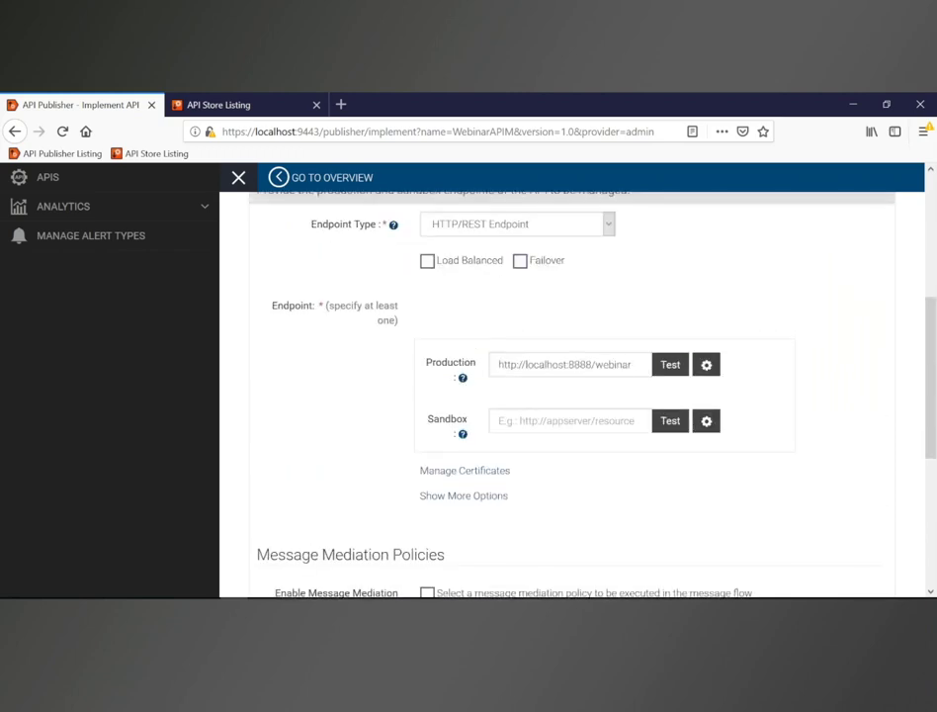
{"action": "scroll", "coordinate": [441, 375], "scroll_direction": "up", "scroll_amount": 1}
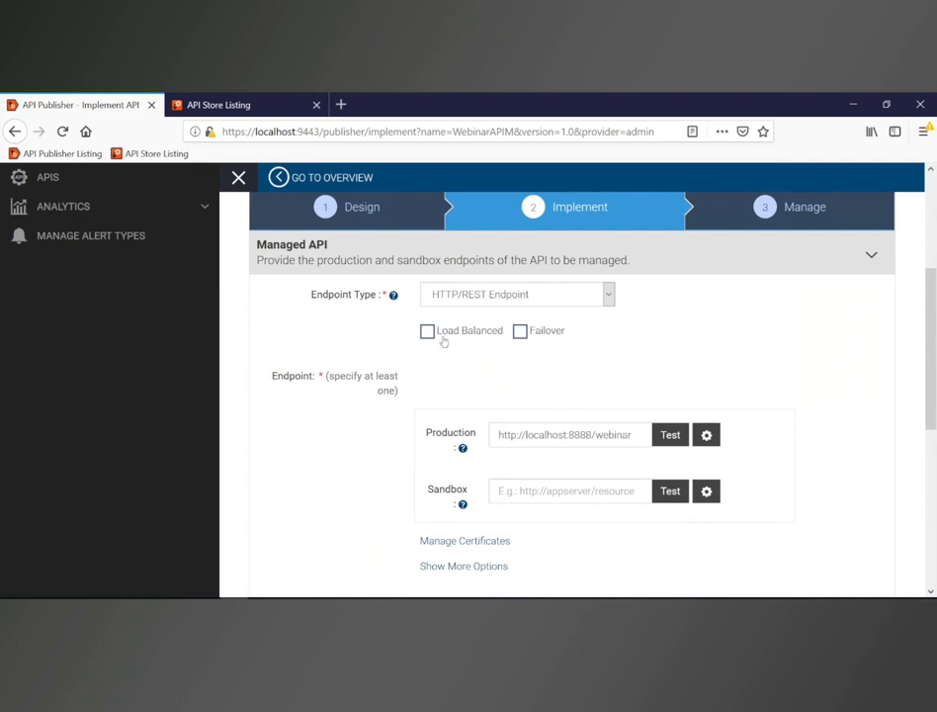
{"action": "left_click", "coordinate": [430, 334]}
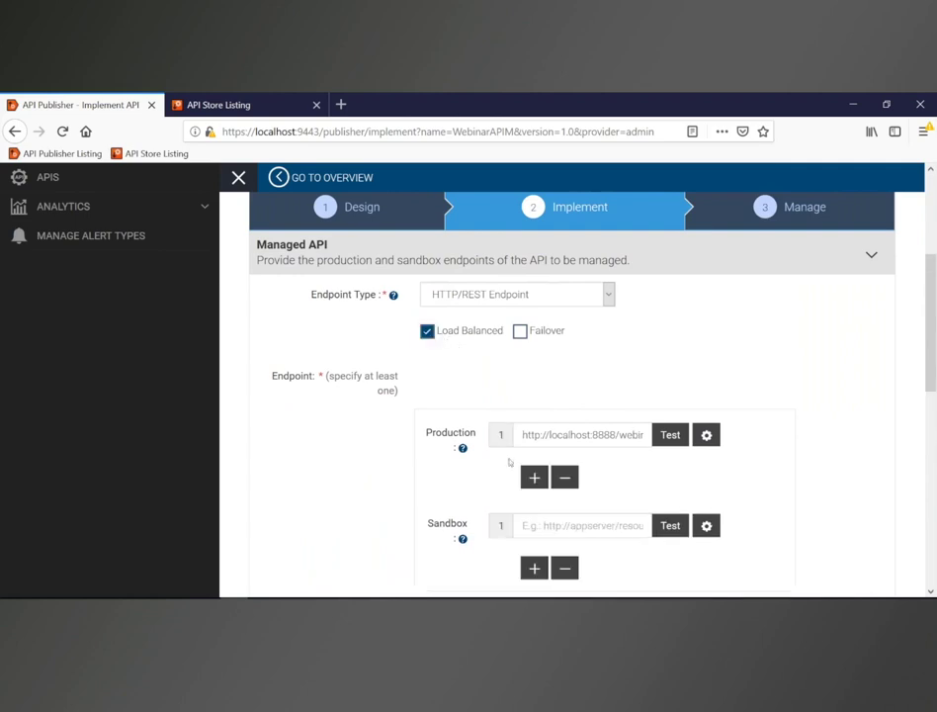
{"action": "left_click", "coordinate": [426, 332]}
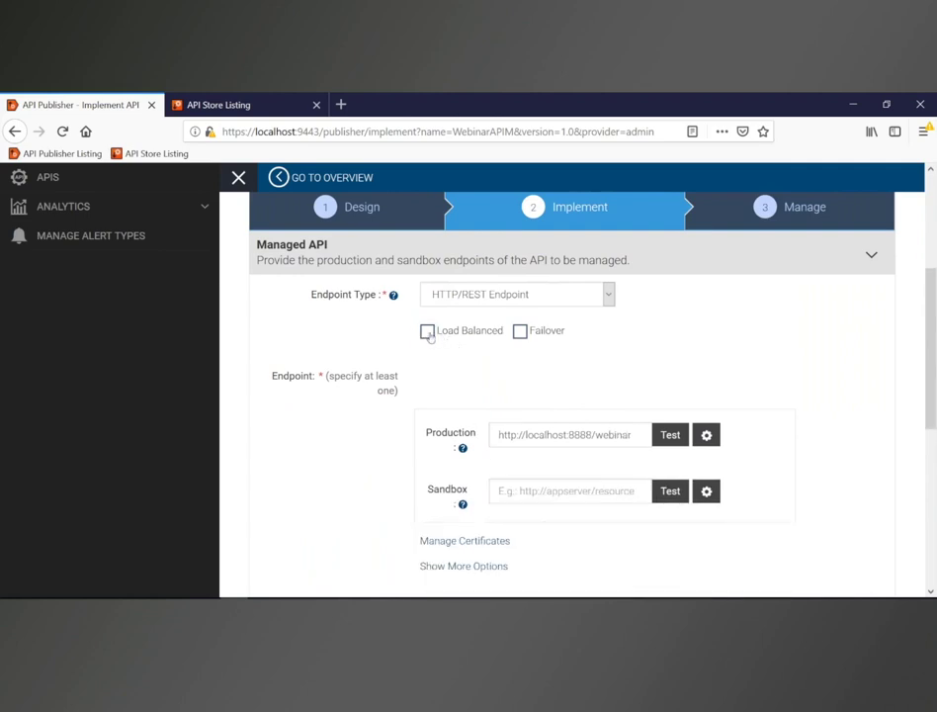
{"action": "left_click", "coordinate": [521, 333]}
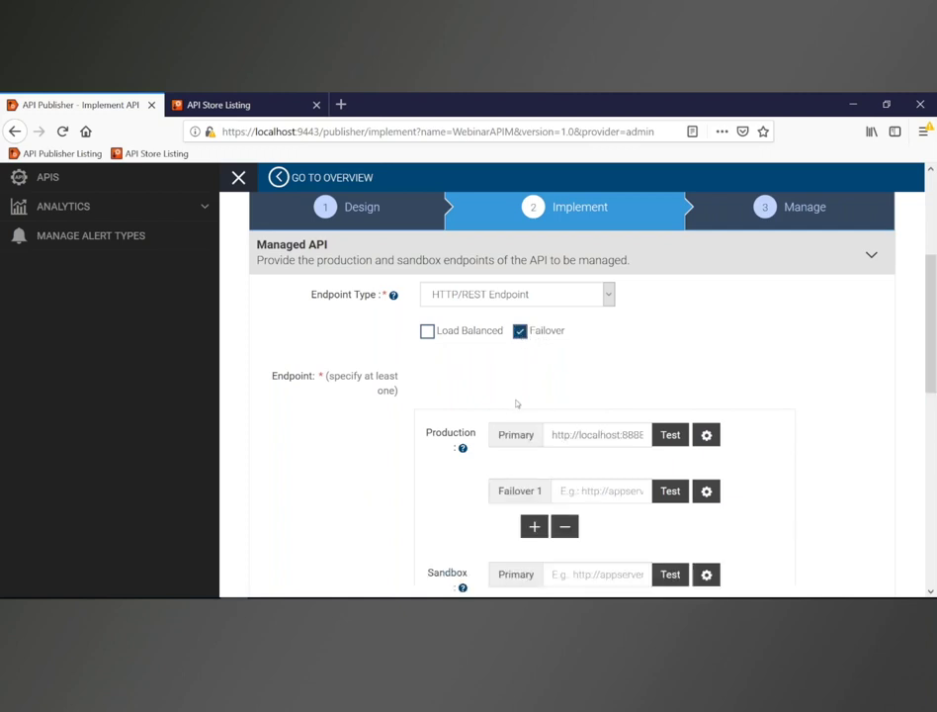
{"action": "left_click", "coordinate": [519, 331]}
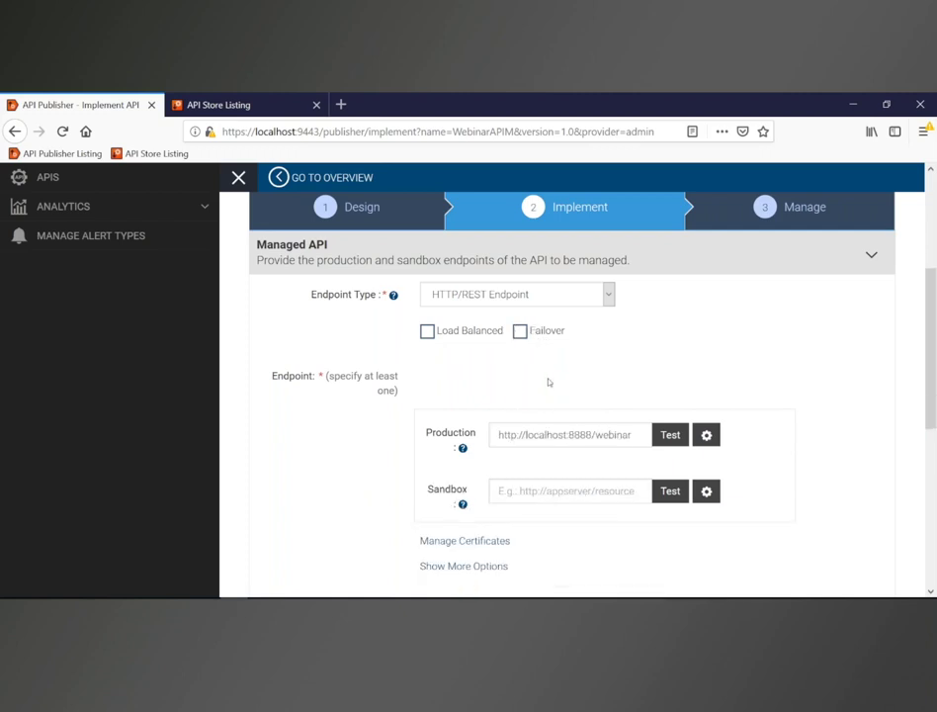
{"action": "scroll", "coordinate": [548, 381], "scroll_direction": "down", "scroll_amount": 2}
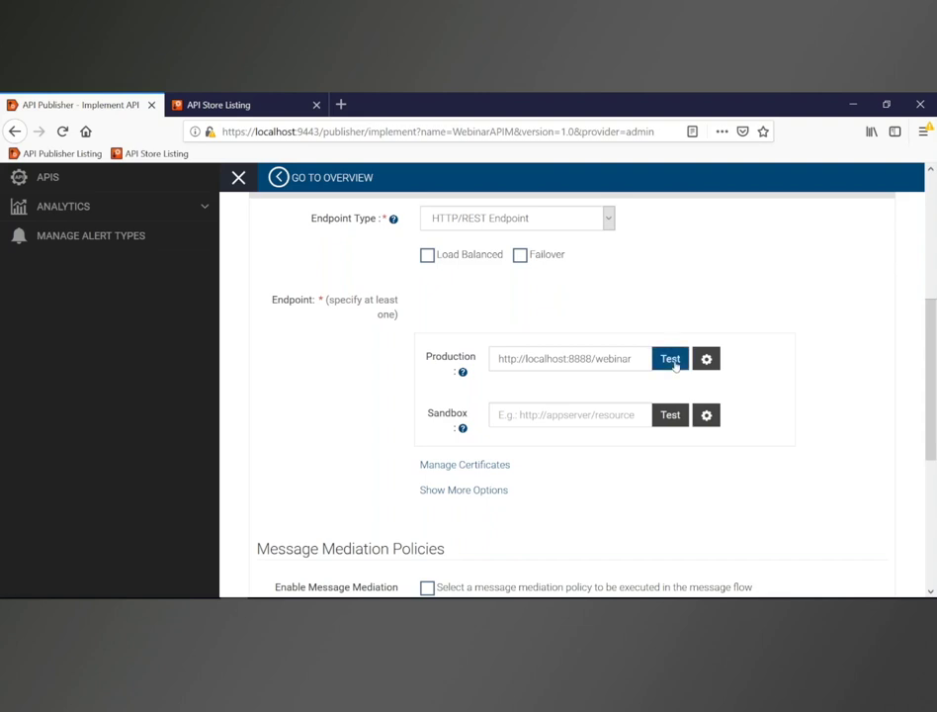
{"action": "left_click", "coordinate": [672, 360]}
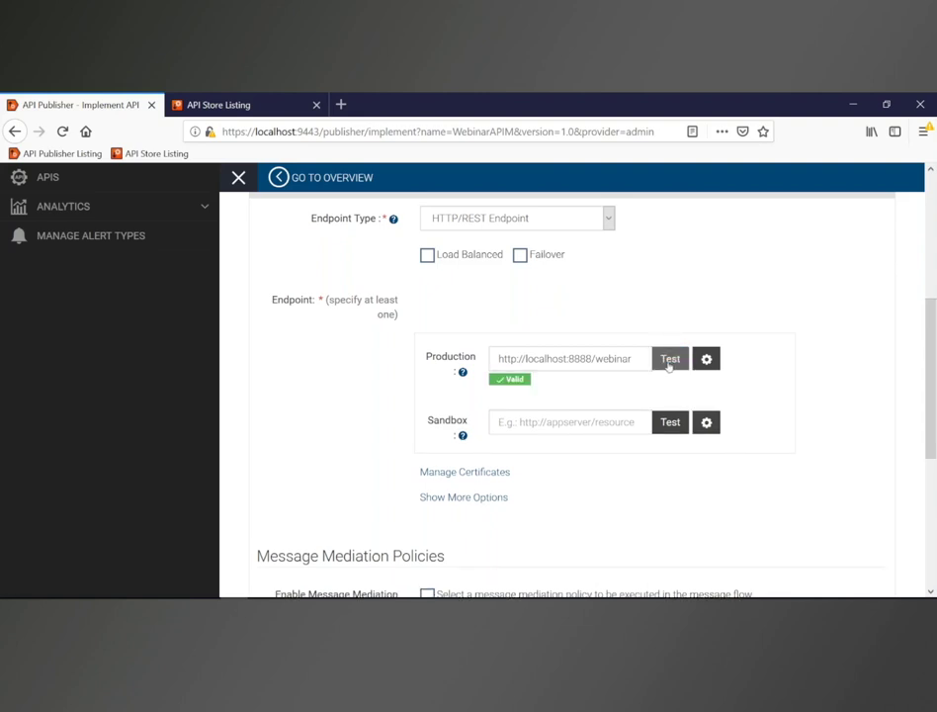
{"action": "left_click", "coordinate": [669, 362]}
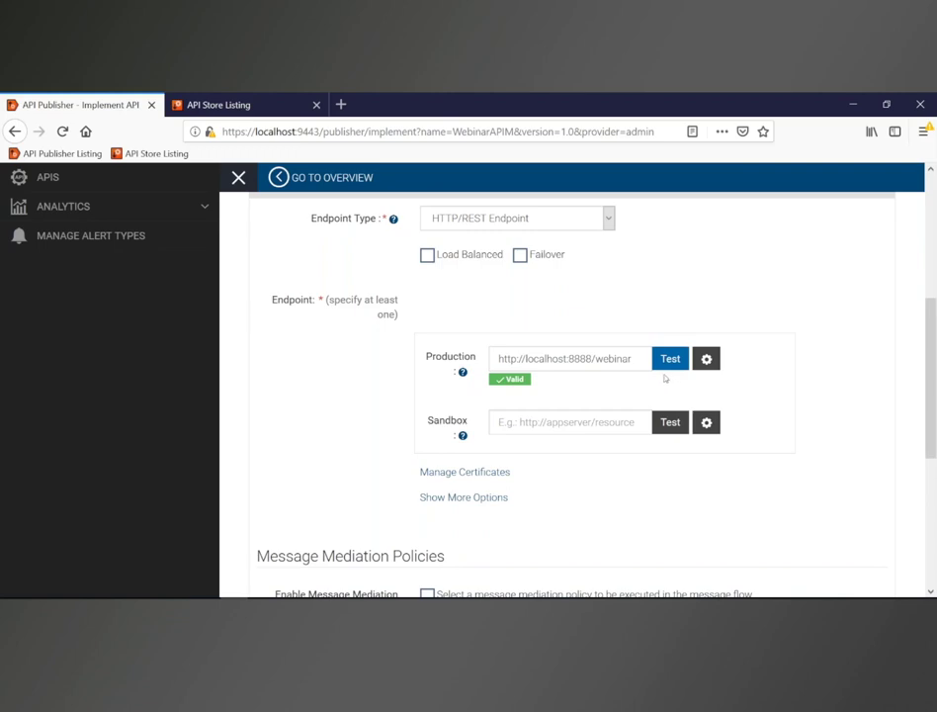
{"action": "scroll", "coordinate": [604, 377], "scroll_direction": "down", "scroll_amount": 5}
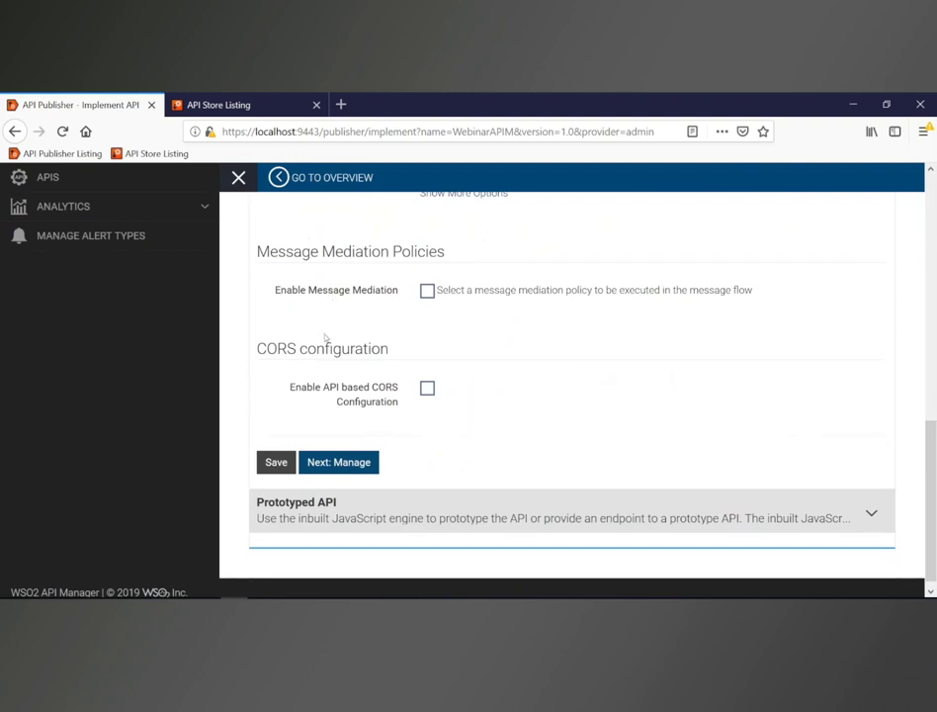
{"action": "scroll", "coordinate": [346, 368], "scroll_direction": "down", "scroll_amount": 1}
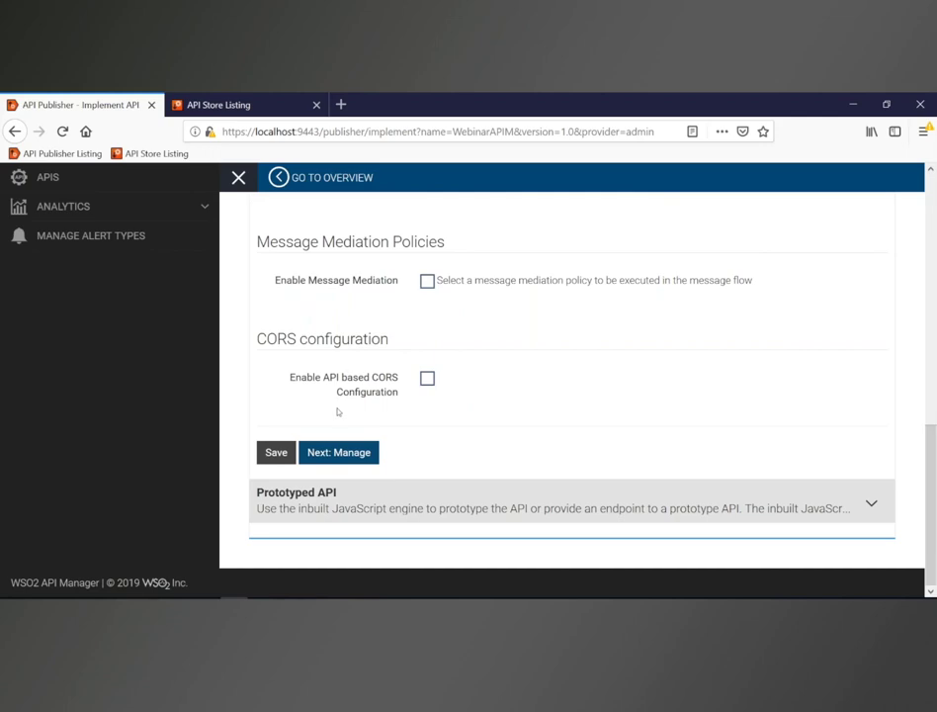
{"action": "scroll", "coordinate": [460, 398], "scroll_direction": "up", "scroll_amount": 5}
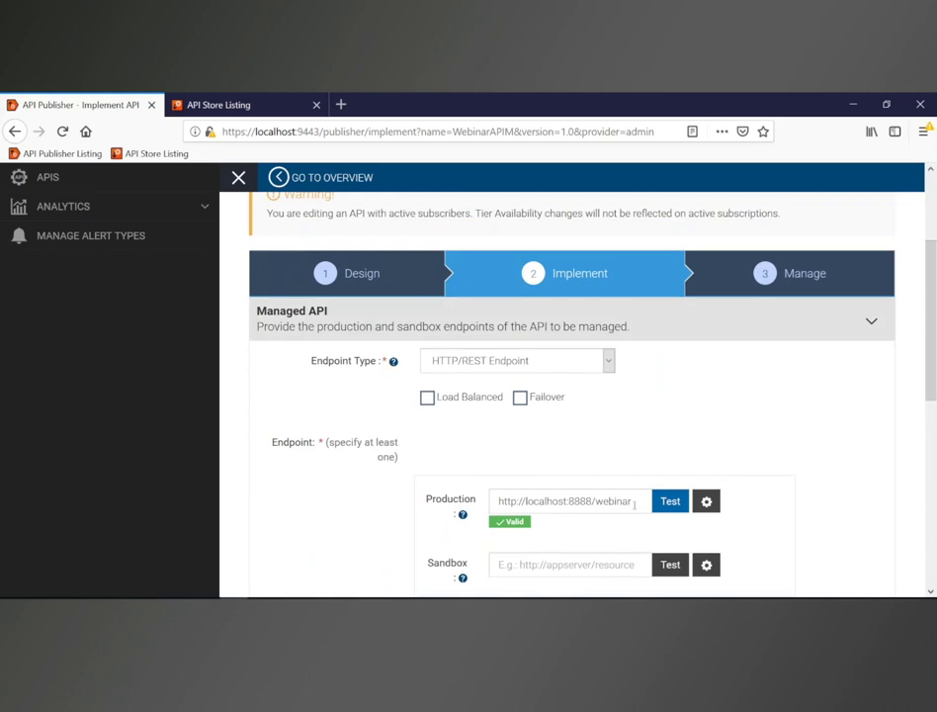
{"action": "scroll", "coordinate": [612, 469], "scroll_direction": "down", "scroll_amount": 5}
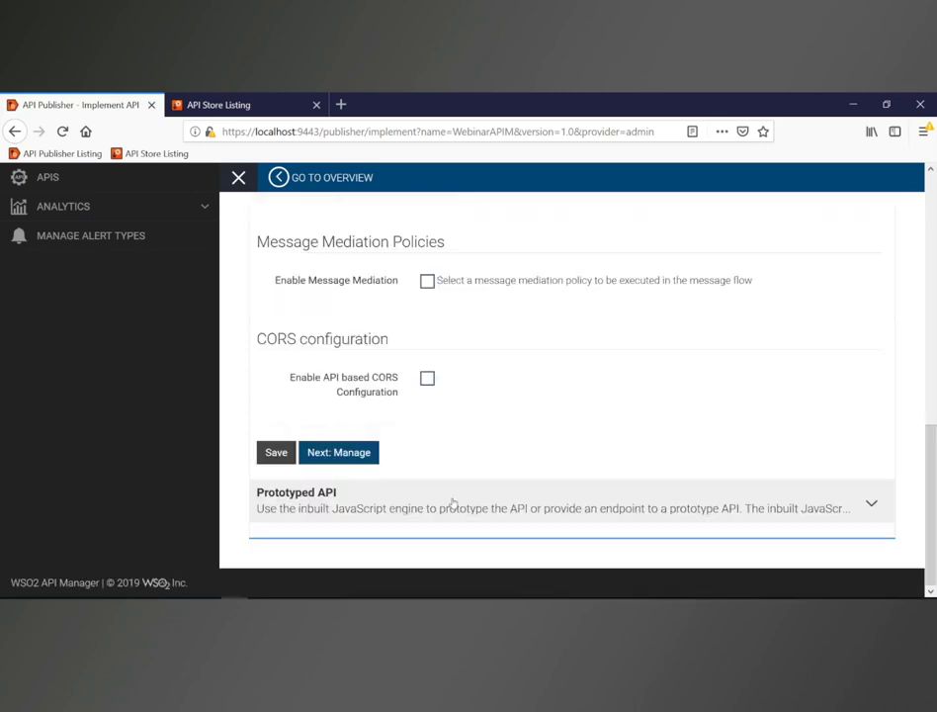
Step: Try the Prototyped API's Inline option and view the GET /users findUsers script
{"action": "left_click", "coordinate": [402, 506]}
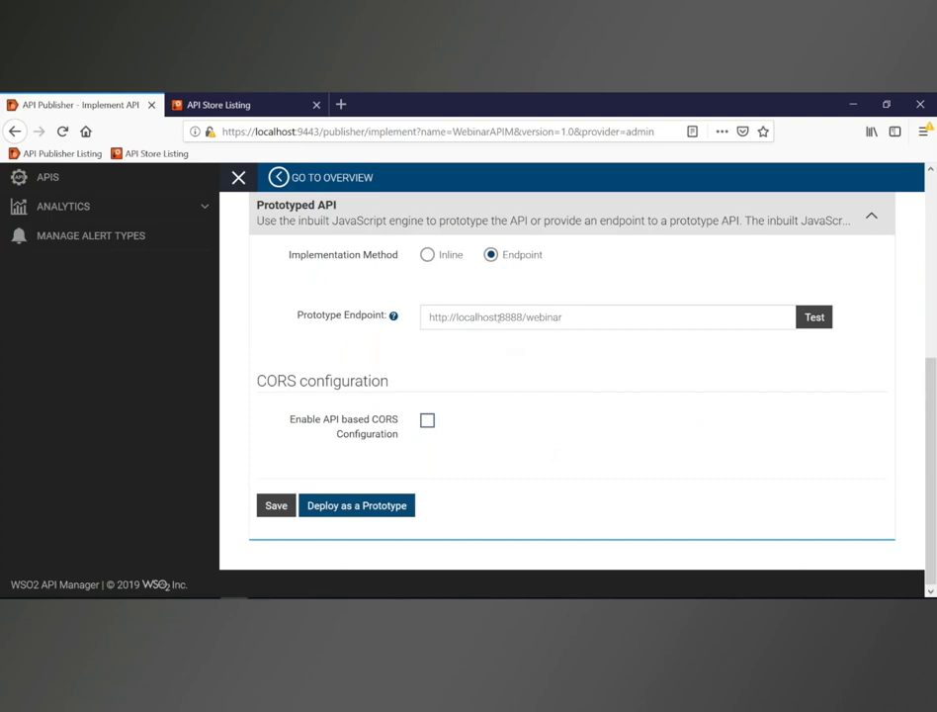
{"action": "left_click", "coordinate": [427, 256]}
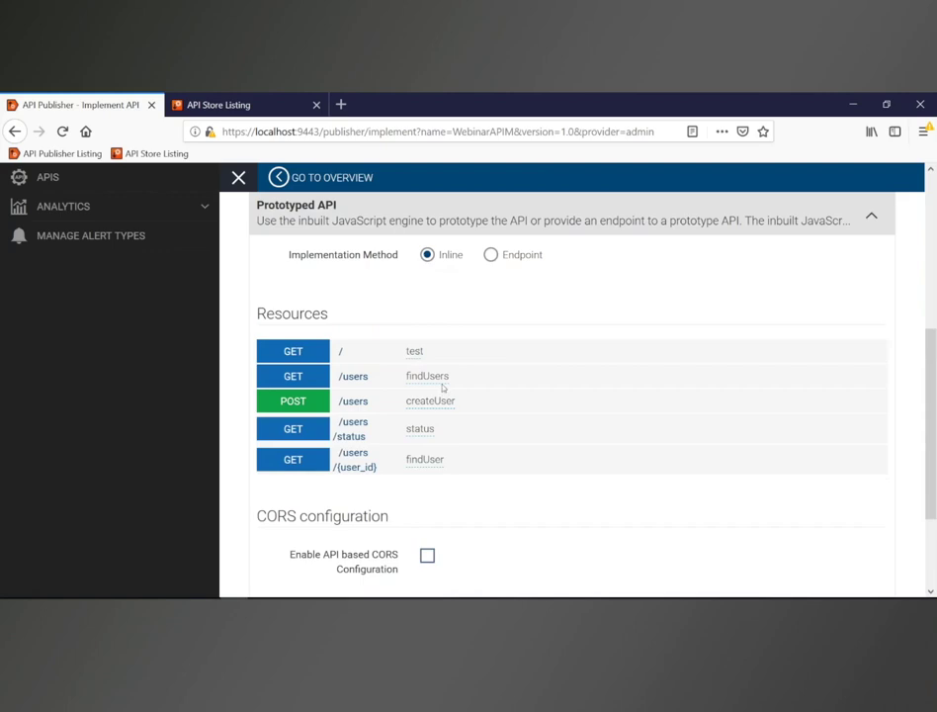
{"action": "left_click", "coordinate": [440, 377]}
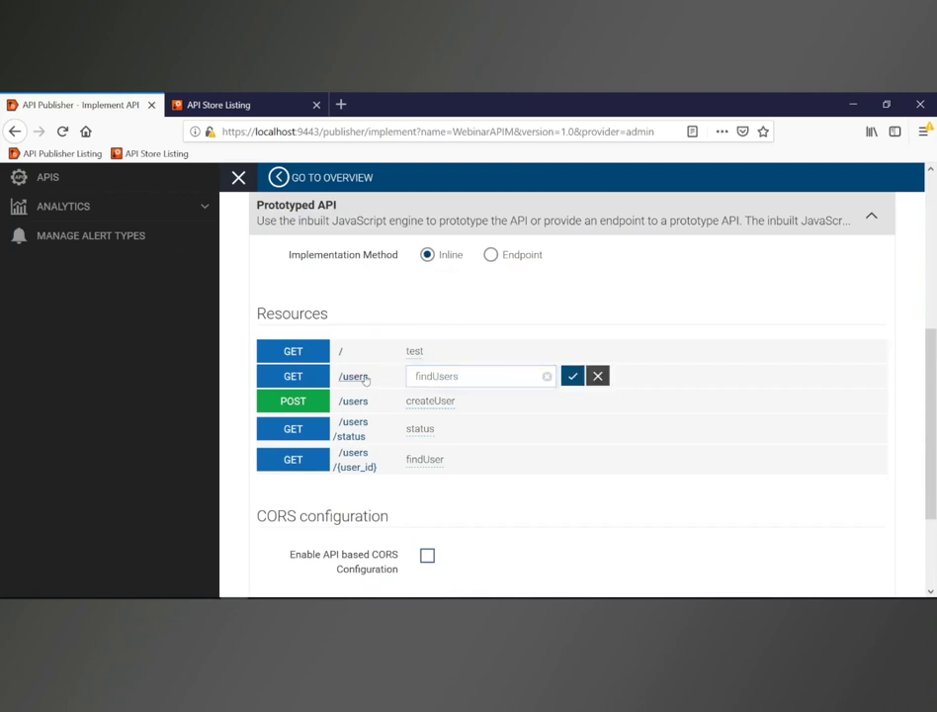
{"action": "left_click", "coordinate": [365, 377]}
{"action": "scroll", "coordinate": [410, 475], "scroll_direction": "down", "scroll_amount": 2}
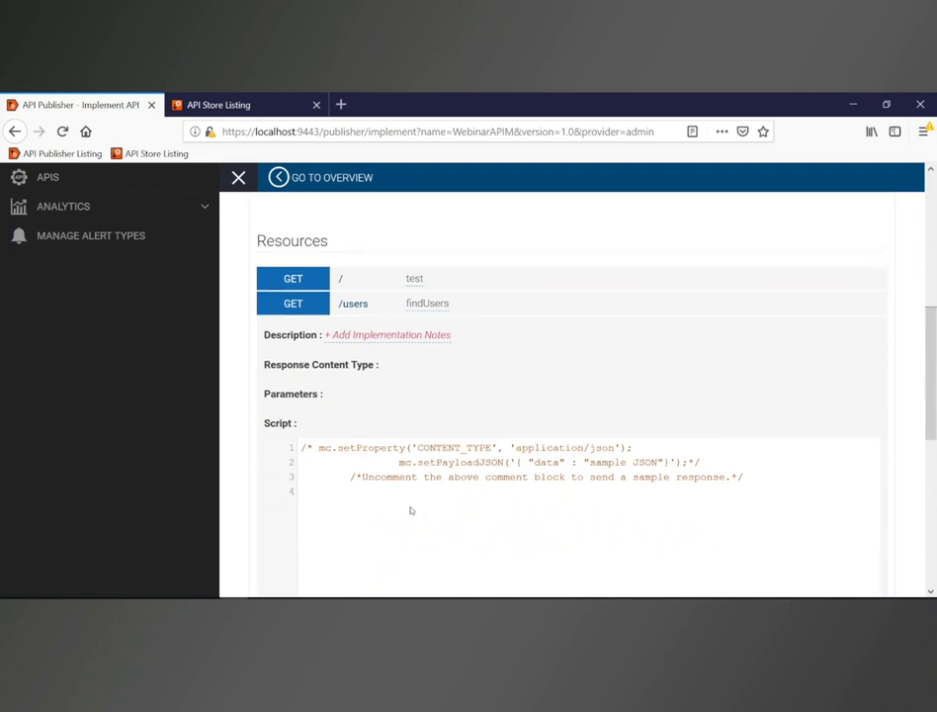
{"action": "scroll", "coordinate": [410, 508], "scroll_direction": "up", "scroll_amount": 5}
{"action": "scroll", "coordinate": [385, 368], "scroll_direction": "up", "scroll_amount": 1}
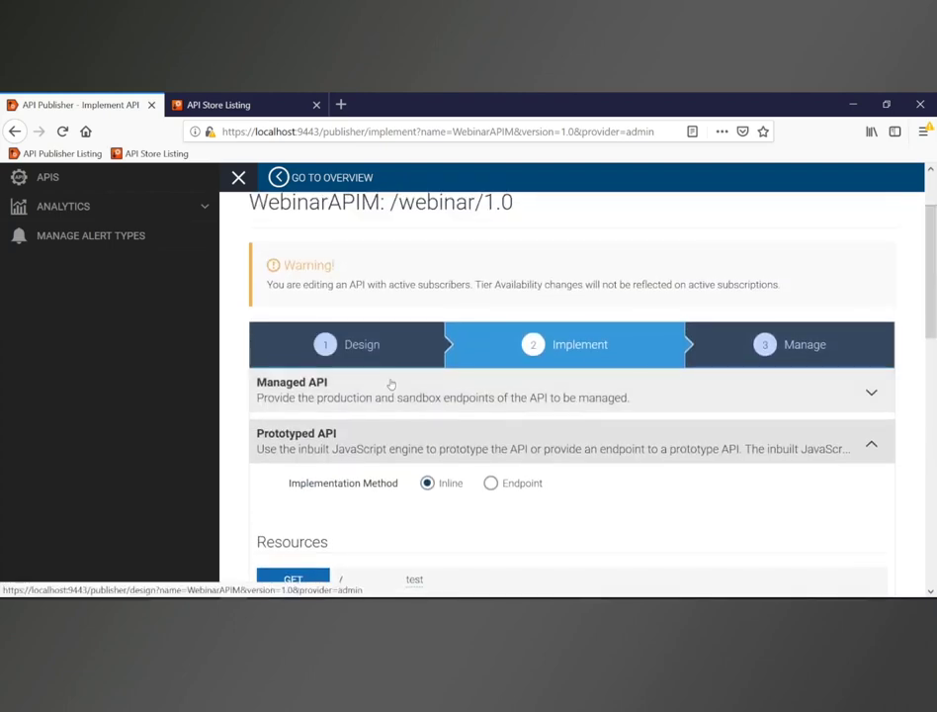
Step: Switch the prototype back to Endpoint, keep the Managed API endpoint, and save the implementation
{"action": "left_click", "coordinate": [492, 483]}
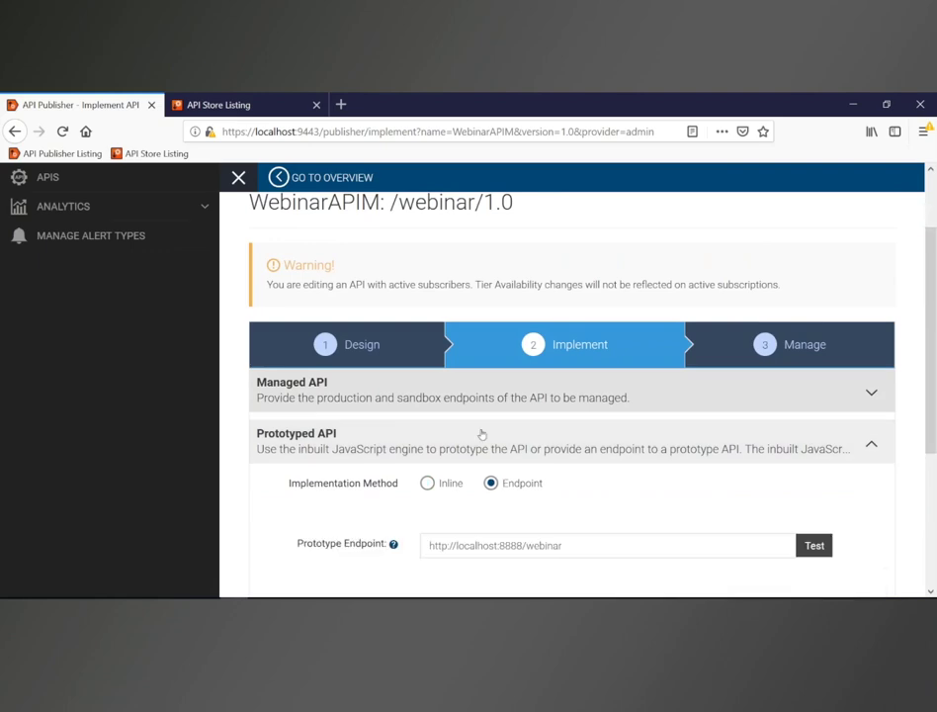
{"action": "left_click", "coordinate": [471, 398]}
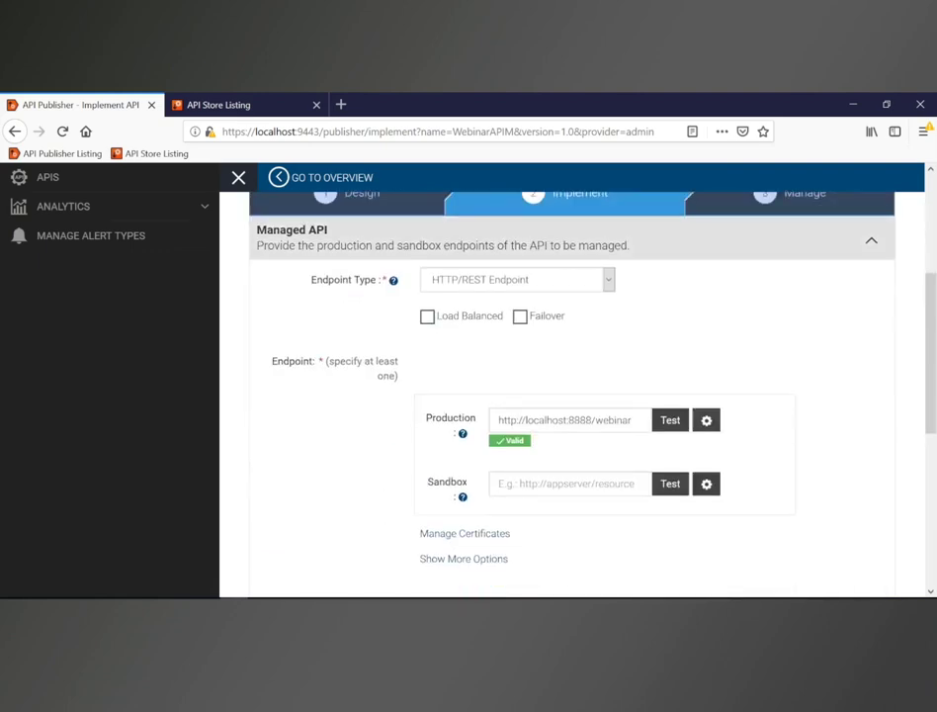
{"action": "scroll", "coordinate": [470, 400], "scroll_direction": "down", "scroll_amount": 4}
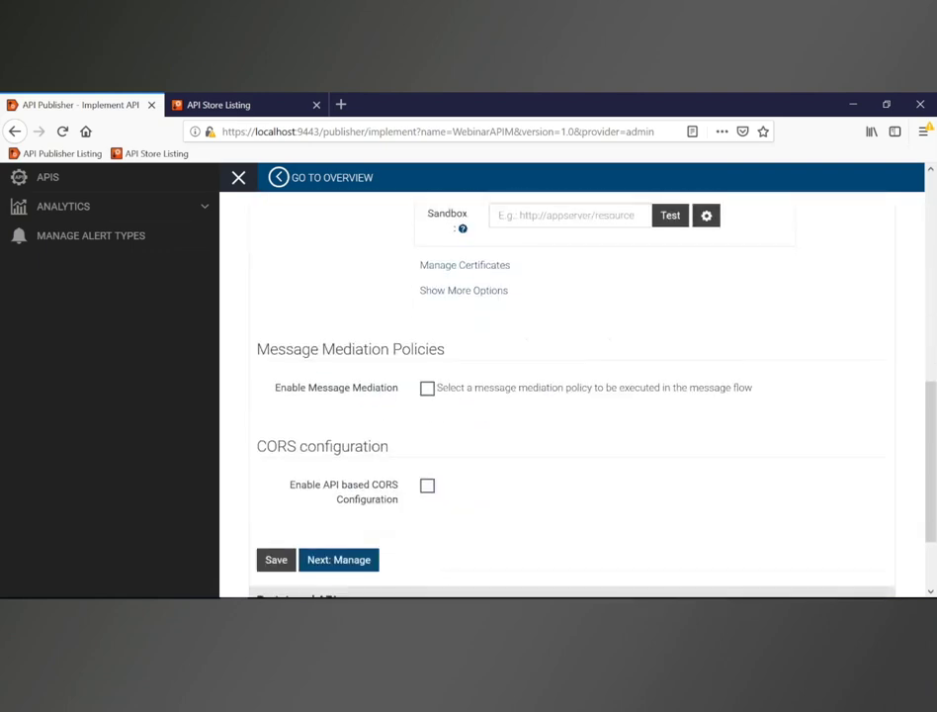
{"action": "left_click", "coordinate": [339, 455]}
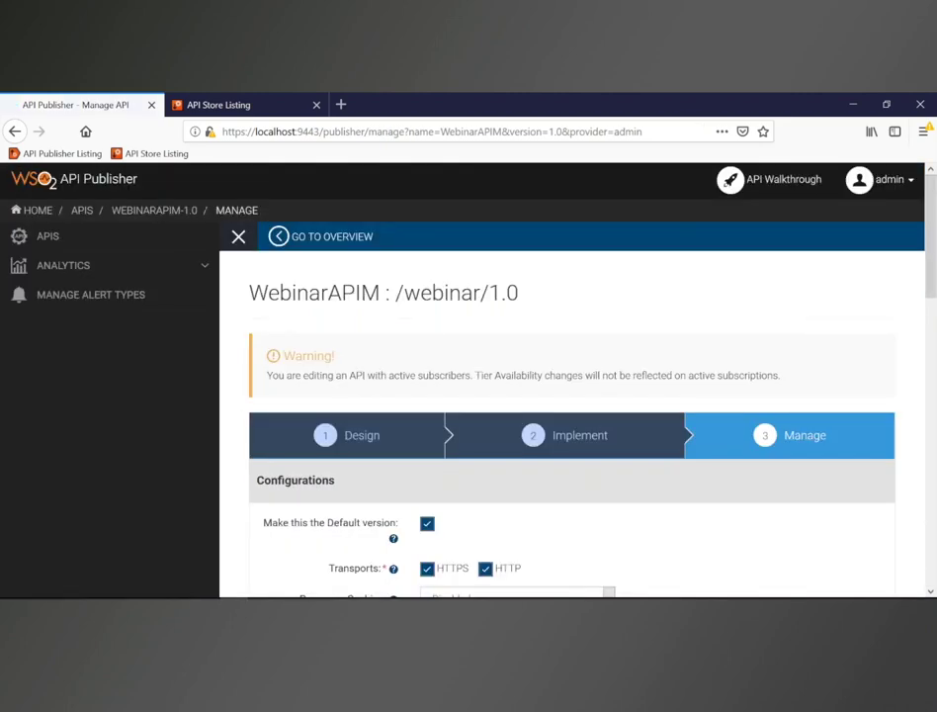
{"action": "scroll", "coordinate": [580, 431], "scroll_direction": "down", "scroll_amount": 2}
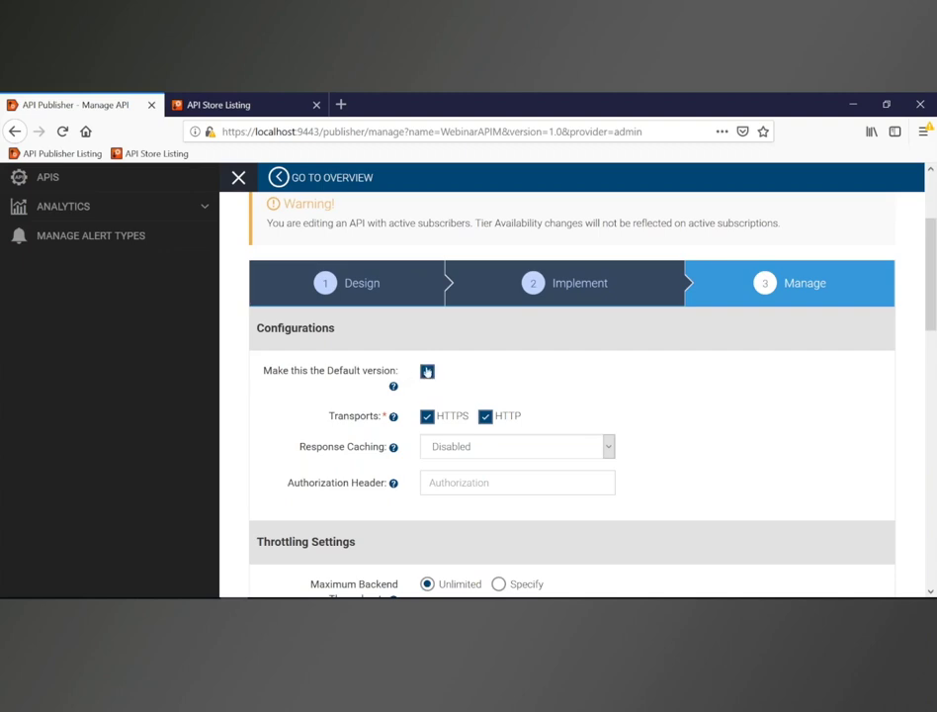
{"action": "scroll", "coordinate": [426, 370], "scroll_direction": "down", "scroll_amount": 1}
{"action": "scroll", "coordinate": [425, 364], "scroll_direction": "down", "scroll_amount": 1}
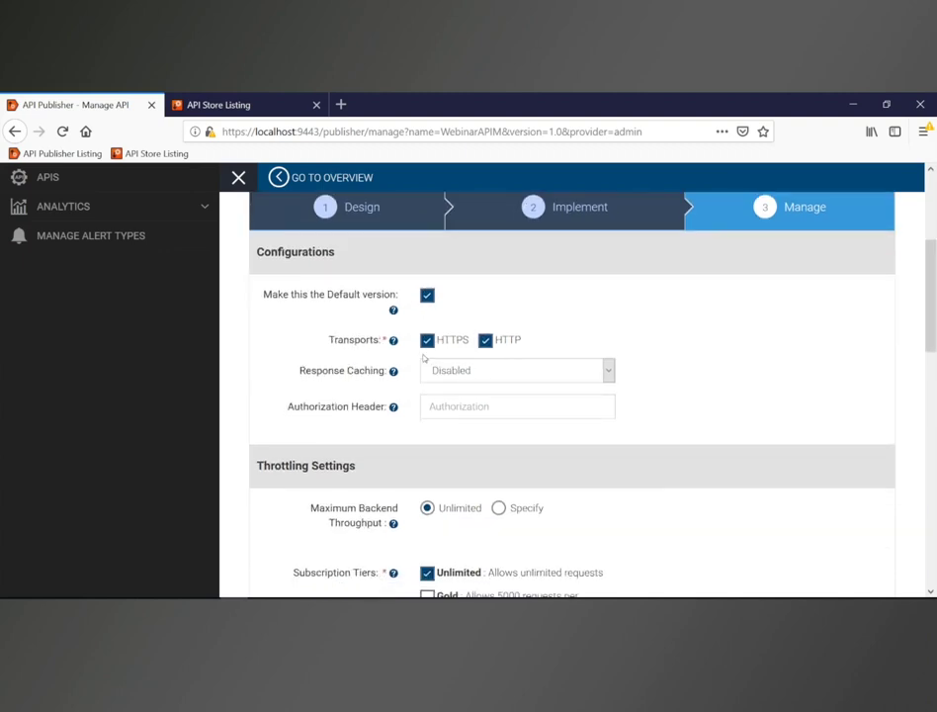
{"action": "left_click", "coordinate": [451, 372]}
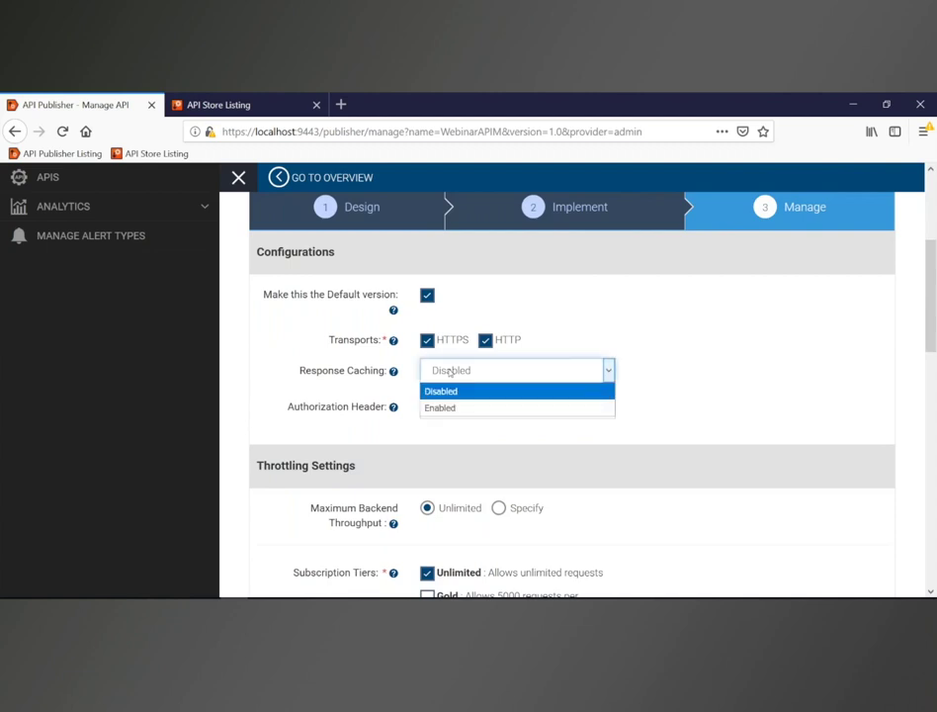
{"action": "left_click", "coordinate": [355, 385]}
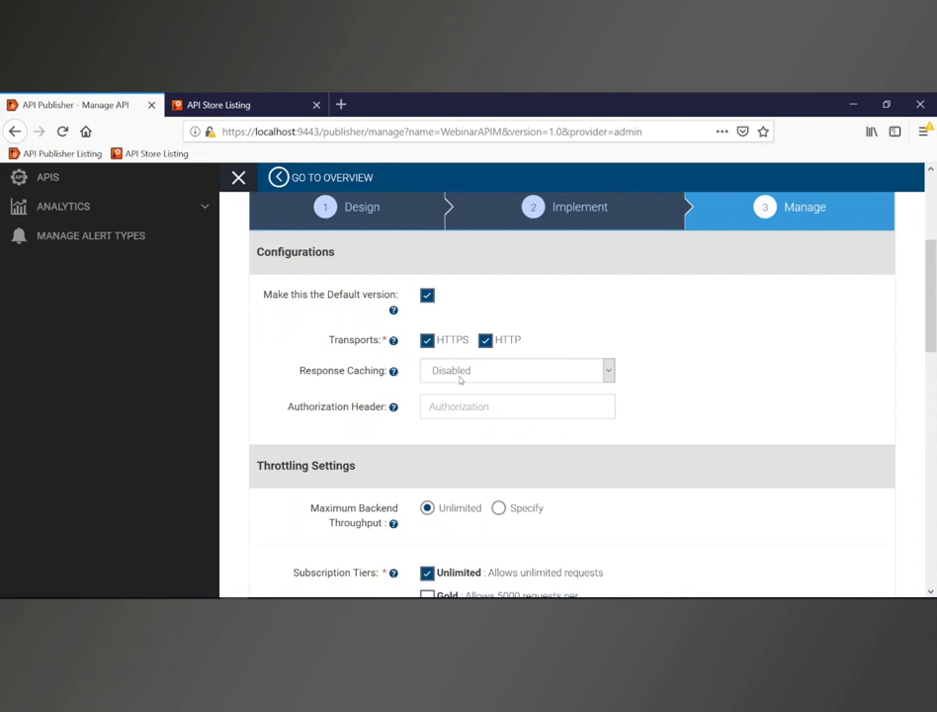
{"action": "scroll", "coordinate": [459, 378], "scroll_direction": "down", "scroll_amount": 2}
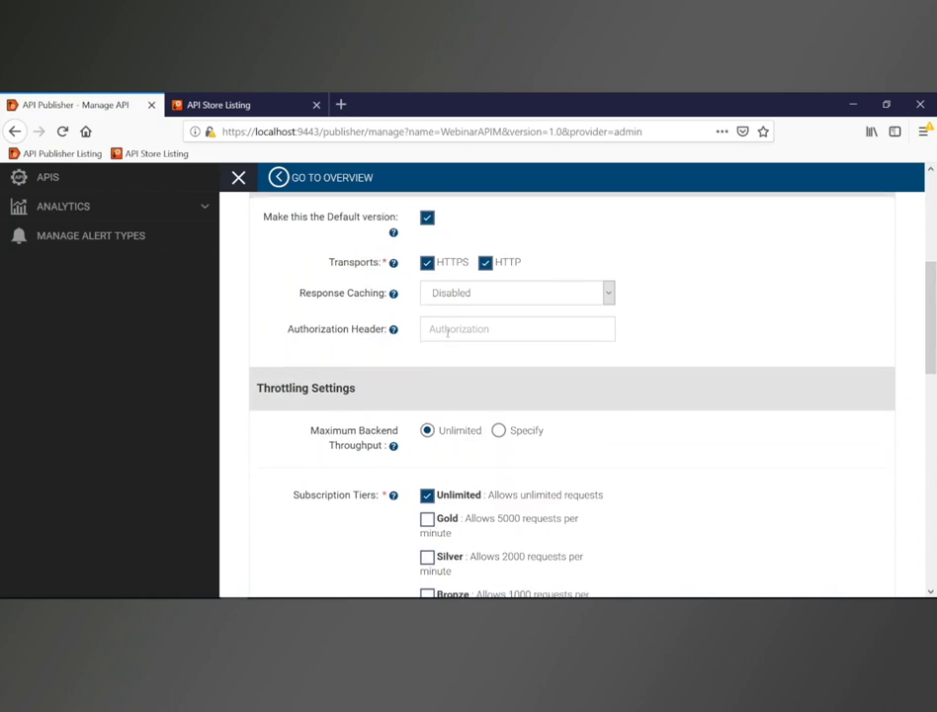
{"action": "scroll", "coordinate": [447, 332], "scroll_direction": "down", "scroll_amount": 2}
{"action": "scroll", "coordinate": [445, 332], "scroll_direction": "down", "scroll_amount": 2}
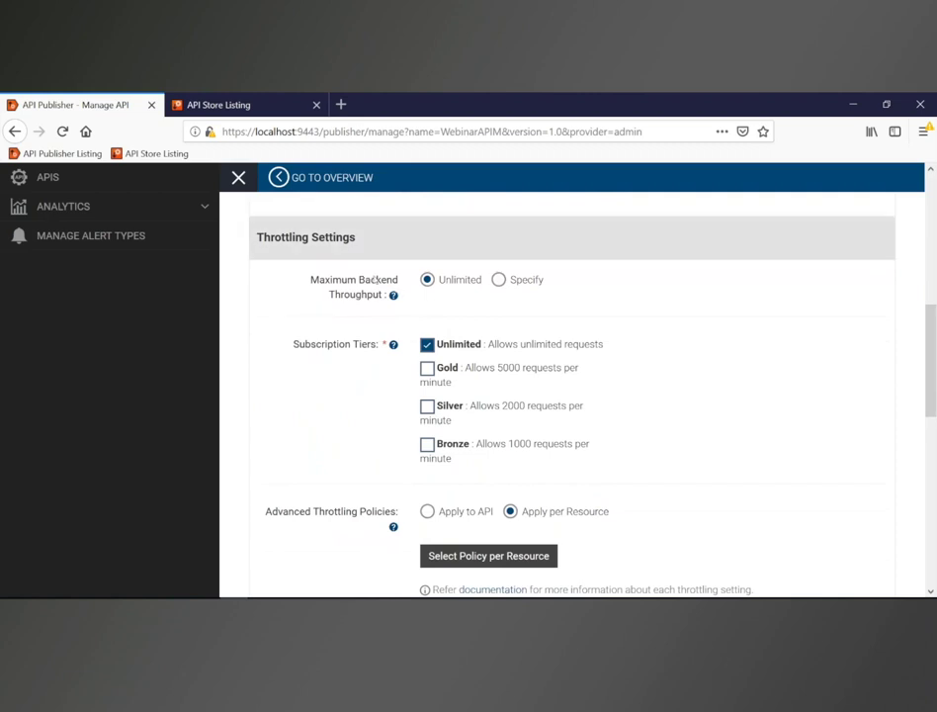
{"action": "left_click", "coordinate": [501, 284]}
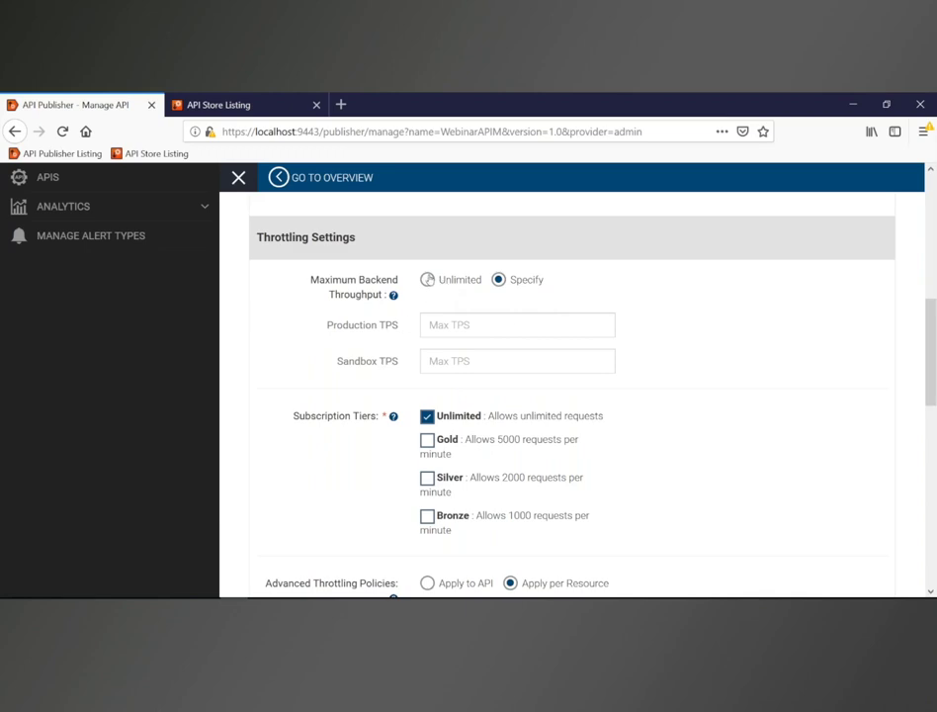
{"action": "left_click", "coordinate": [427, 280]}
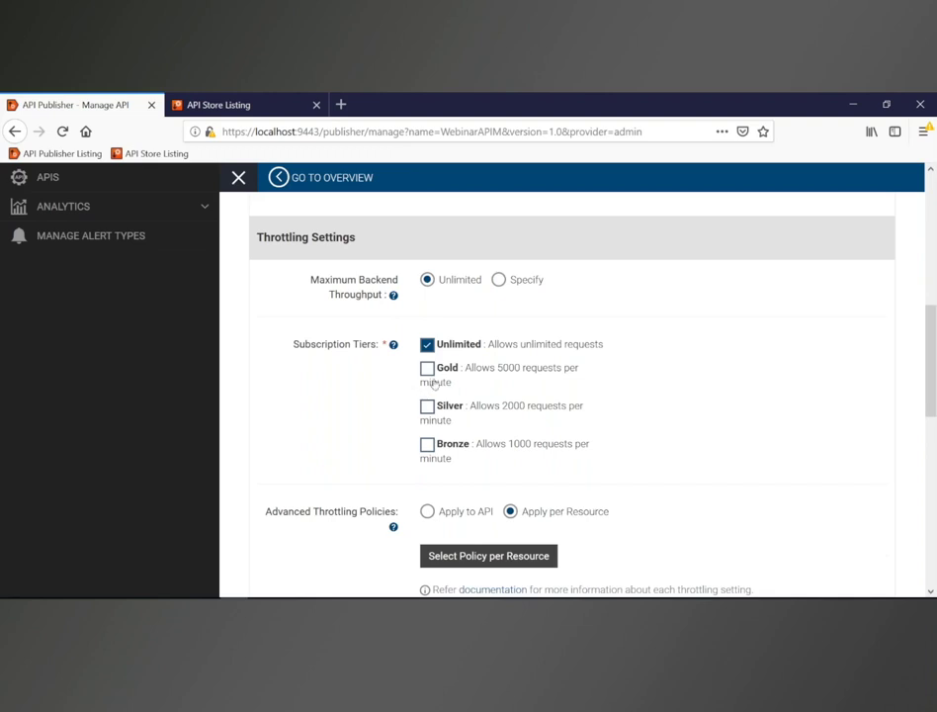
{"action": "left_click", "coordinate": [426, 369]}
{"action": "left_click", "coordinate": [427, 367]}
{"action": "scroll", "coordinate": [430, 395], "scroll_direction": "down", "scroll_amount": 3}
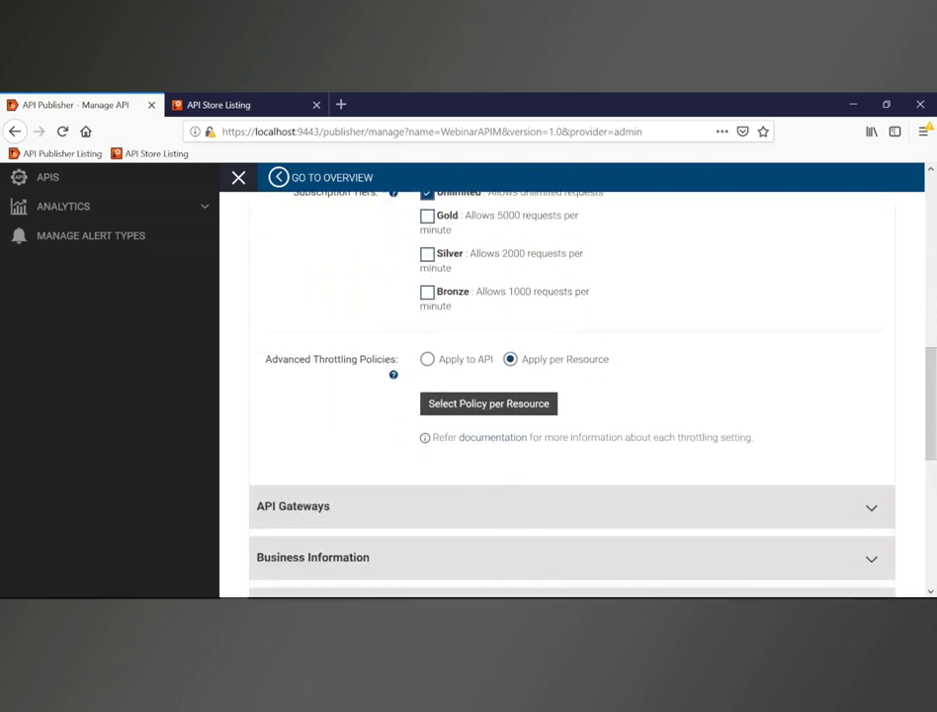
Step: Keep the / resource's throttling policy at Unlimited, then expand the API Gateways section
{"action": "left_click", "coordinate": [474, 407]}
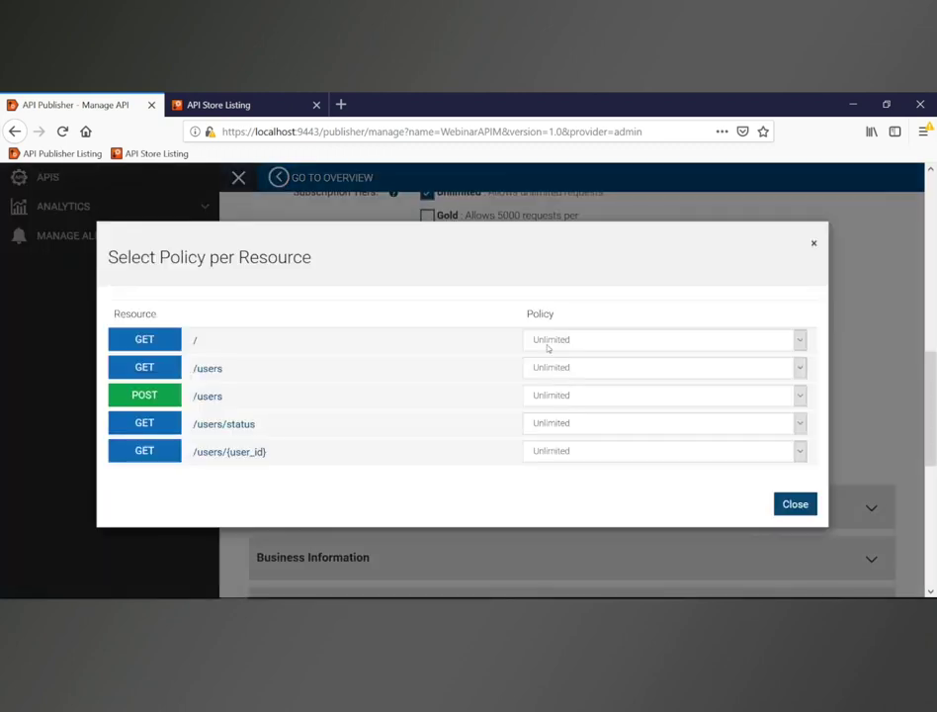
{"action": "left_click", "coordinate": [548, 341]}
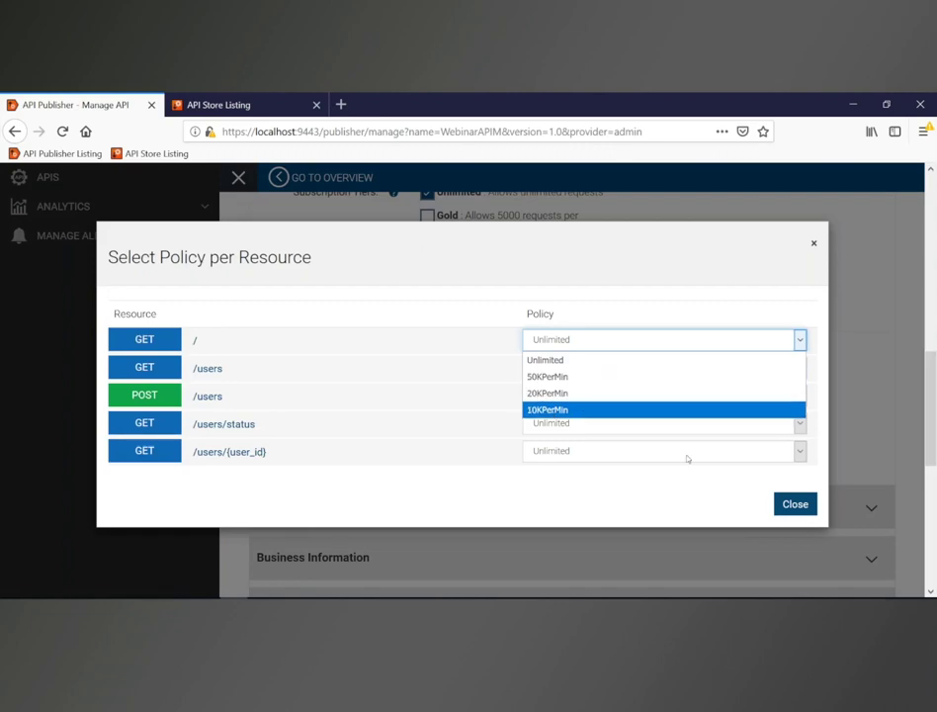
{"action": "left_click", "coordinate": [803, 511]}
{"action": "left_click", "coordinate": [801, 506]}
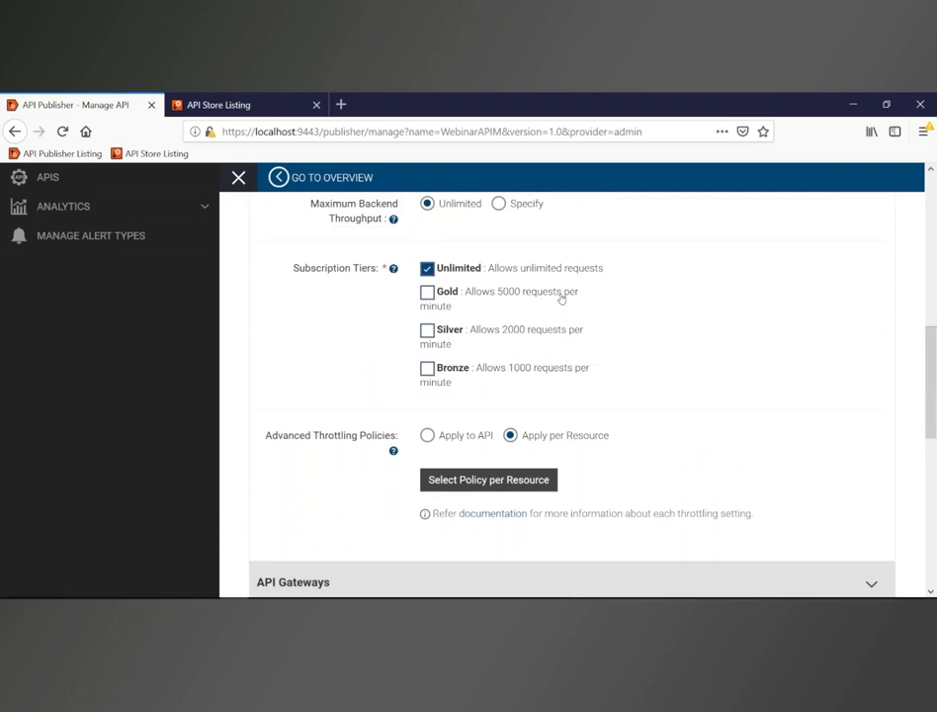
{"action": "scroll", "coordinate": [559, 326], "scroll_direction": "down", "scroll_amount": 3}
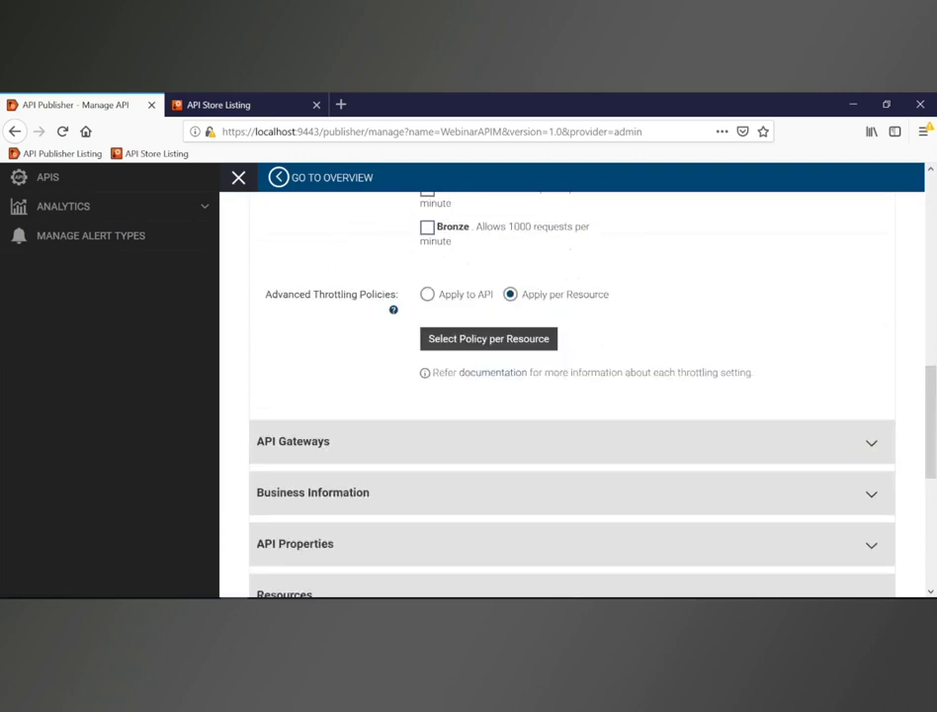
{"action": "scroll", "coordinate": [481, 362], "scroll_direction": "down", "scroll_amount": 1}
{"action": "left_click", "coordinate": [464, 362]}
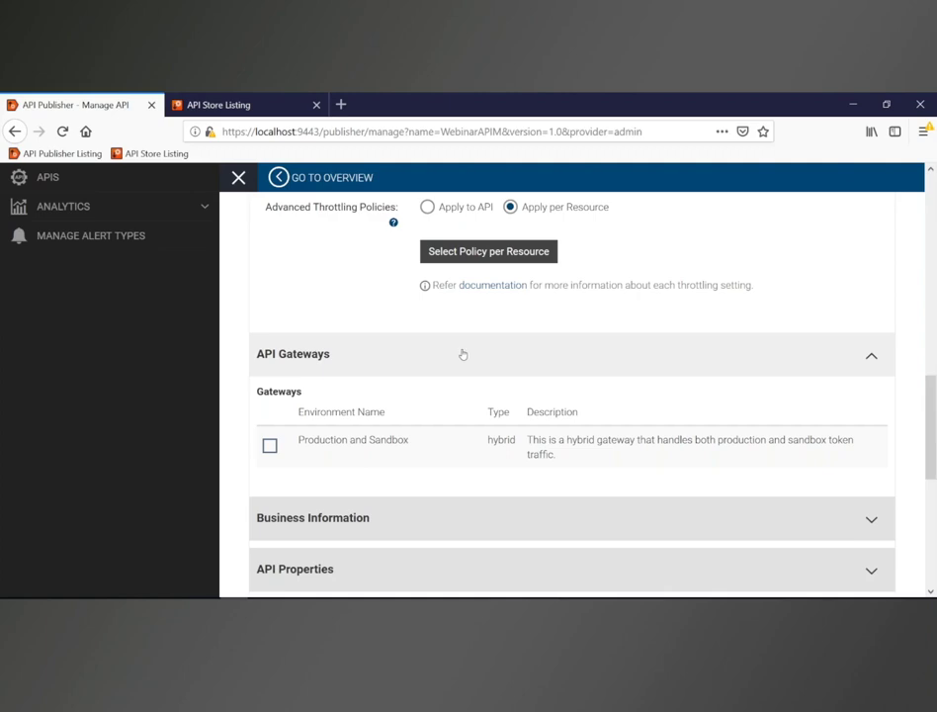
Step: Expand the Business Information and API Properties sections of the Manage page
{"action": "scroll", "coordinate": [469, 361], "scroll_direction": "down", "scroll_amount": 2}
{"action": "left_click", "coordinate": [421, 461]}
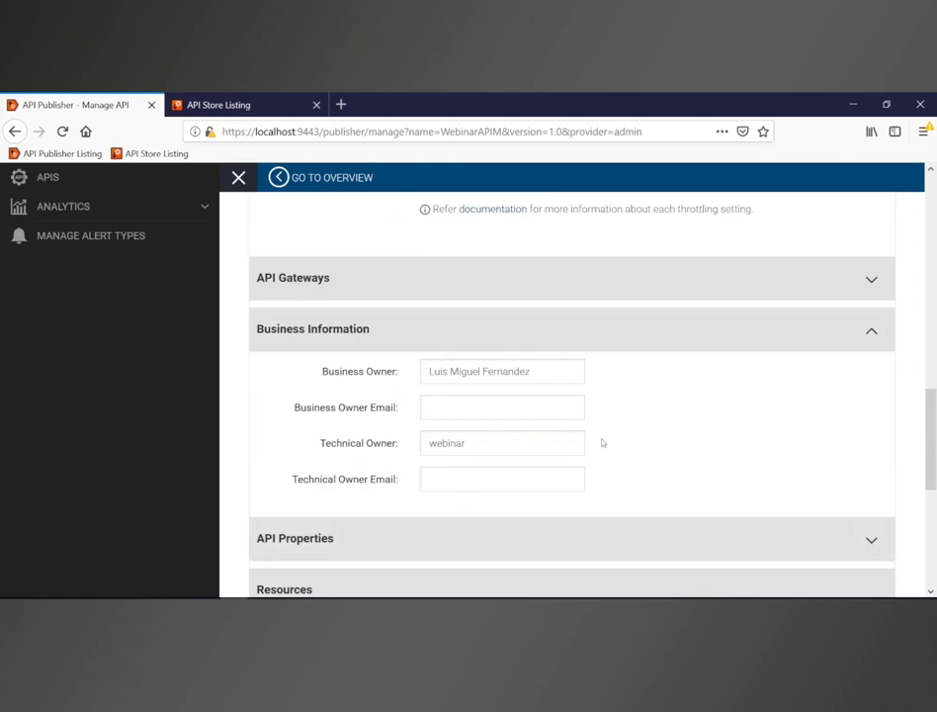
{"action": "scroll", "coordinate": [600, 441], "scroll_direction": "down", "scroll_amount": 3}
{"action": "left_click", "coordinate": [503, 398]}
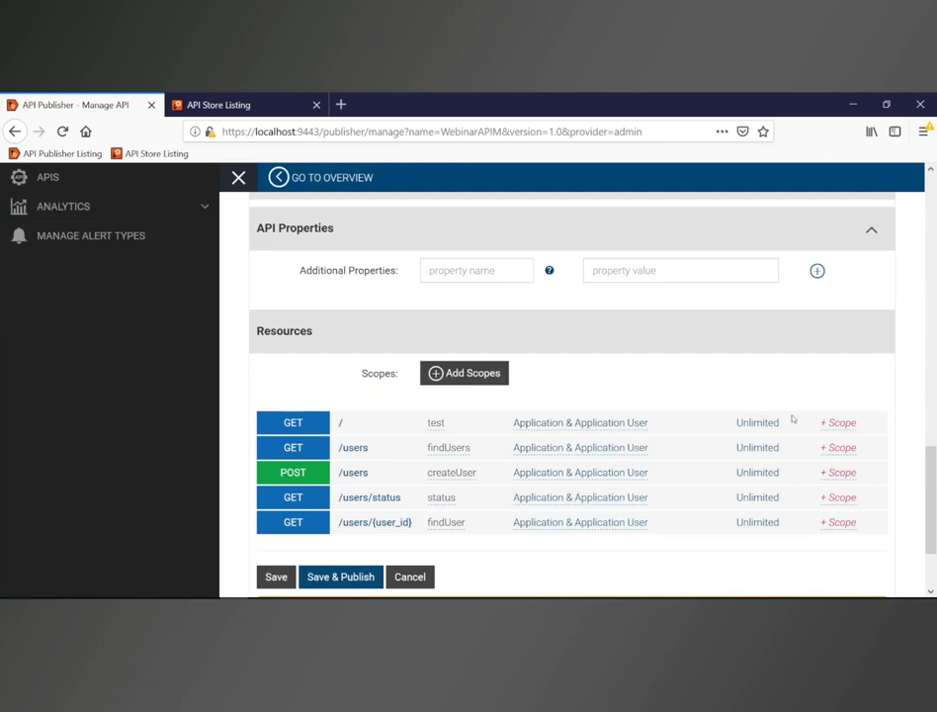
Step: Dismiss the Define Scope dialog without adding a scope, then Save & Publish WebinarAPIM
{"action": "left_click", "coordinate": [486, 372]}
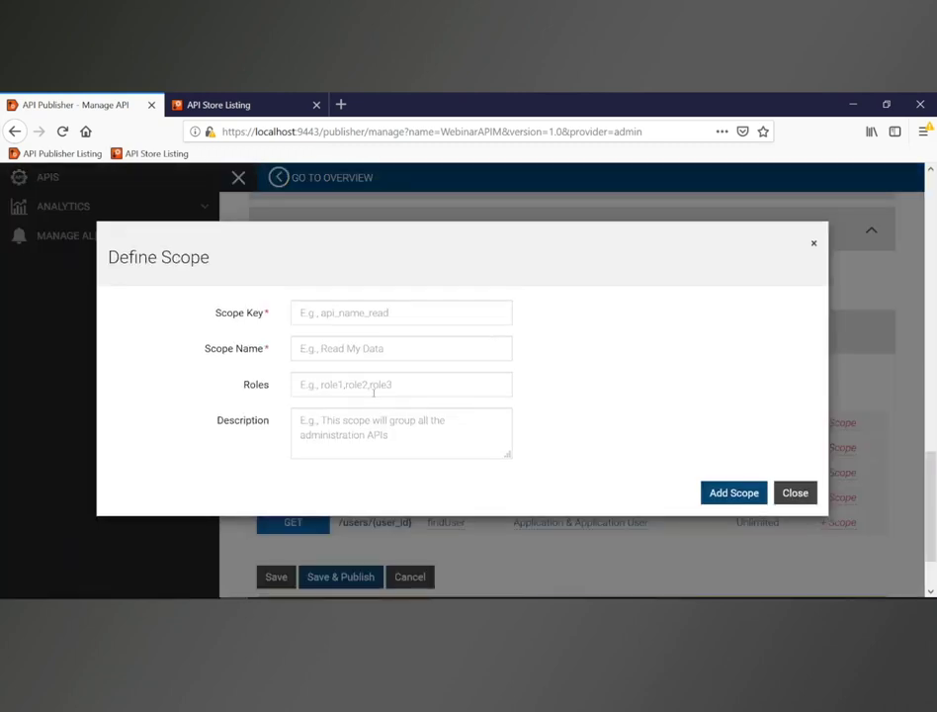
{"action": "left_click", "coordinate": [326, 391]}
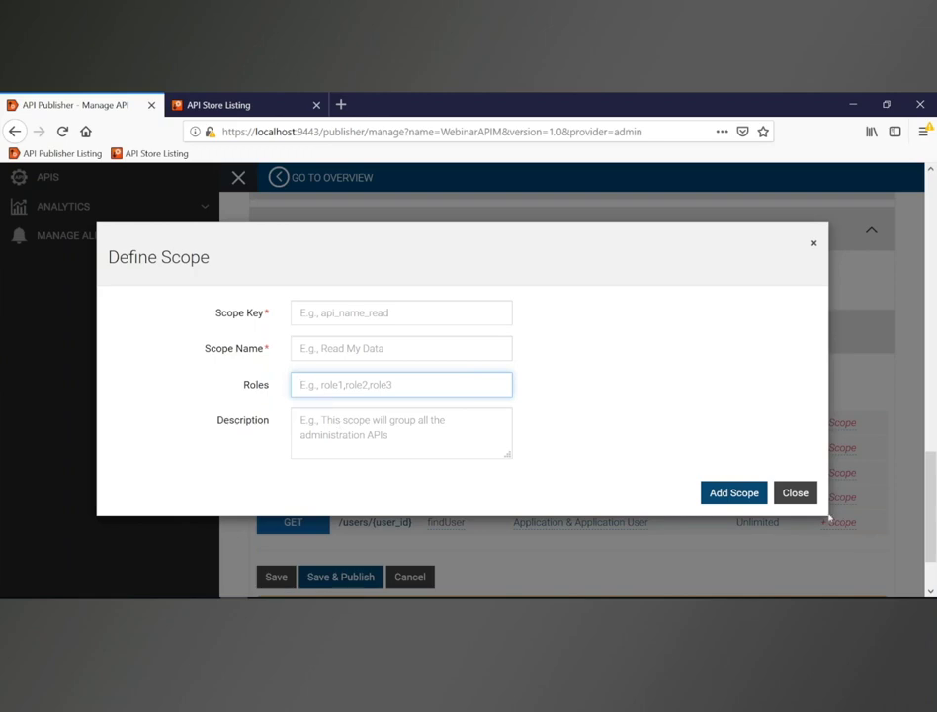
{"action": "left_click", "coordinate": [807, 498]}
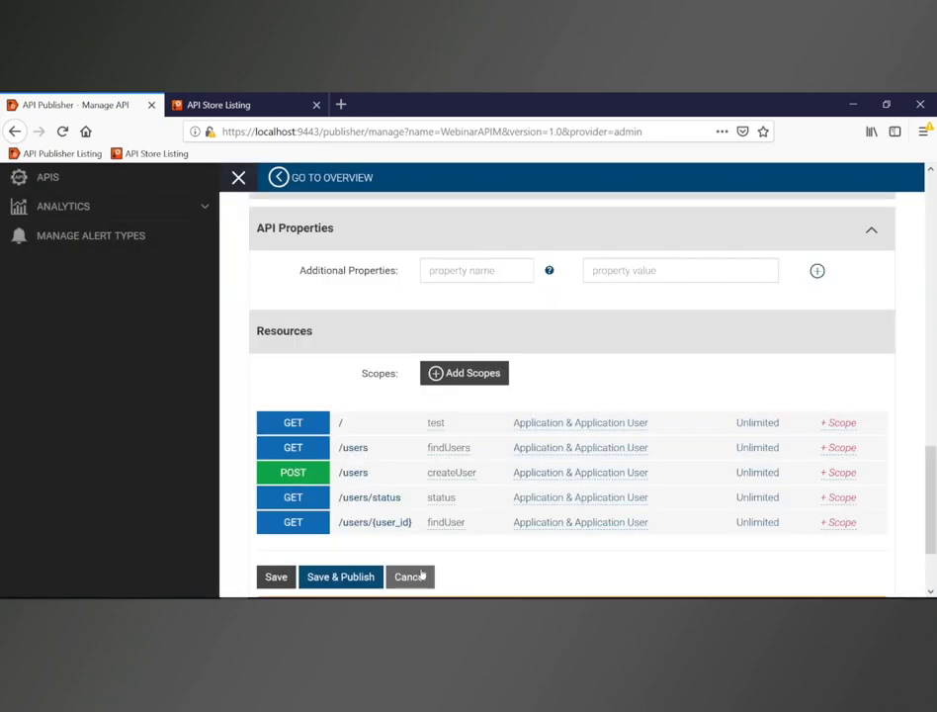
{"action": "left_click", "coordinate": [377, 578]}
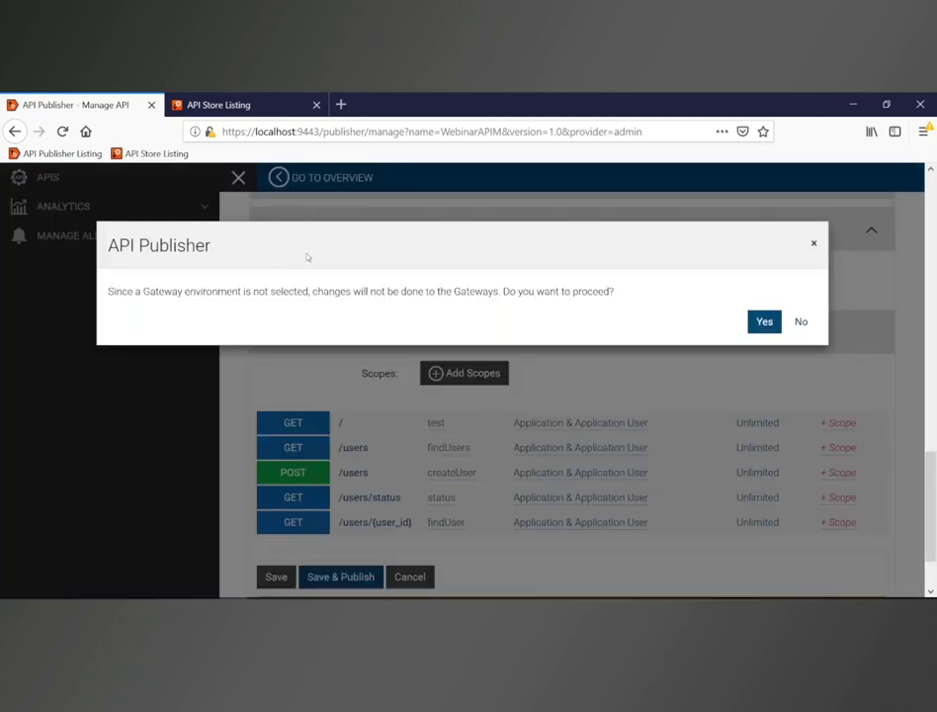
Step: Cancel the publish prompt, select the Production and Sandbox gateway, and Save & Publish
{"action": "left_click", "coordinate": [797, 325]}
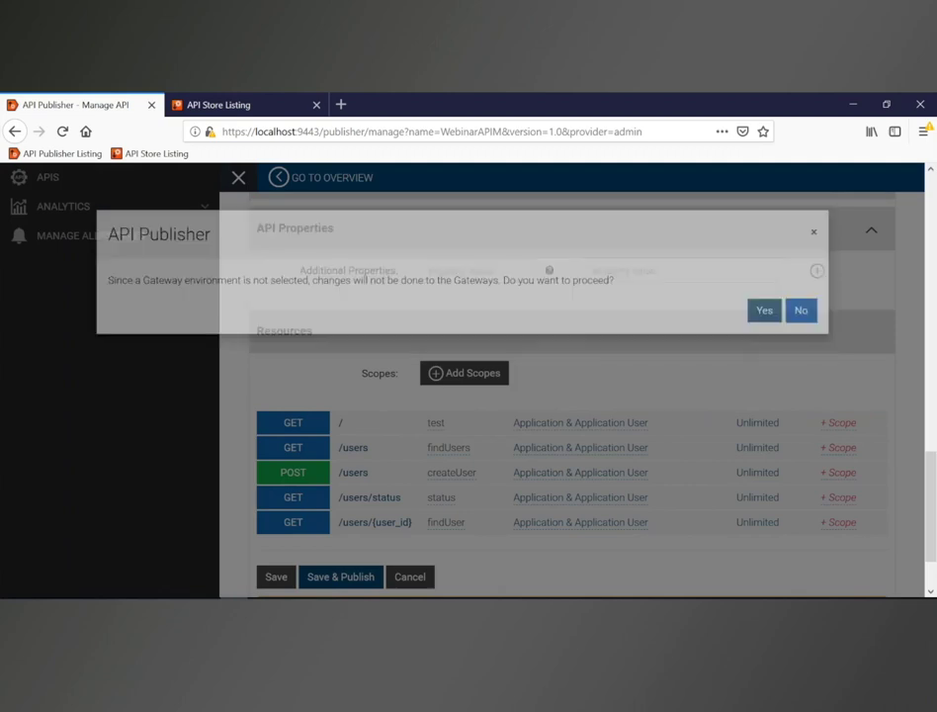
{"action": "scroll", "coordinate": [514, 356], "scroll_direction": "up", "scroll_amount": 2}
{"action": "left_click", "coordinate": [398, 287]}
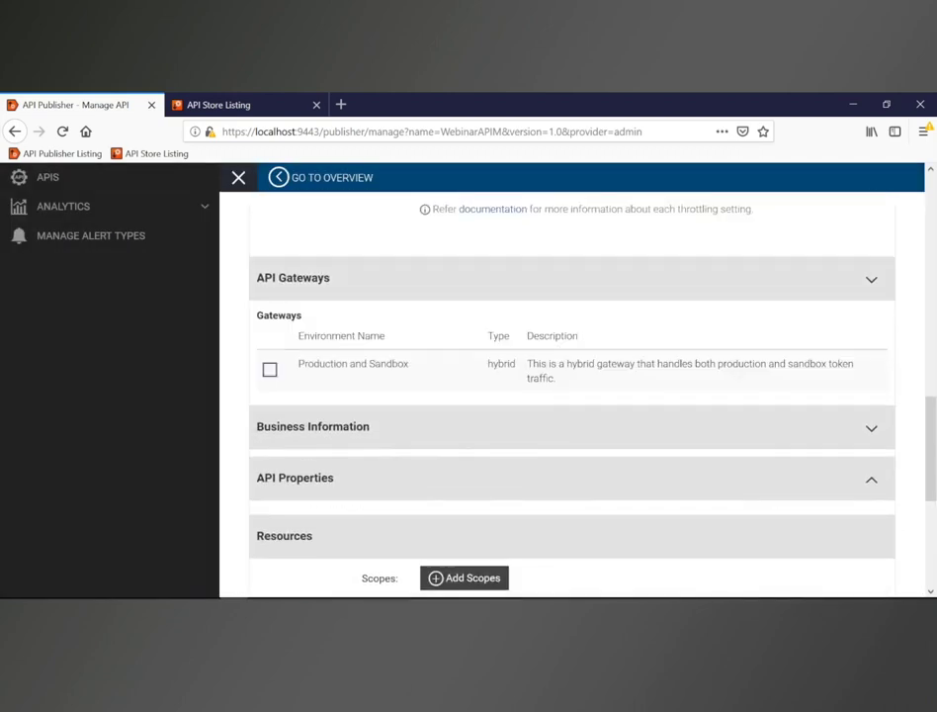
{"action": "left_click", "coordinate": [269, 369]}
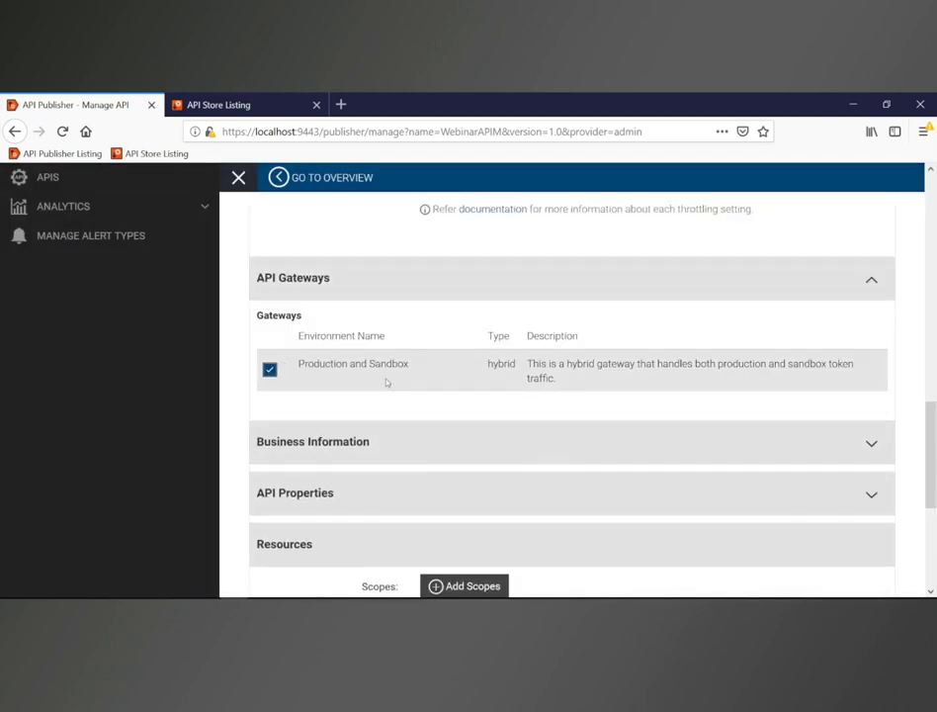
{"action": "scroll", "coordinate": [387, 382], "scroll_direction": "down", "scroll_amount": 5}
{"action": "left_click", "coordinate": [328, 505]}
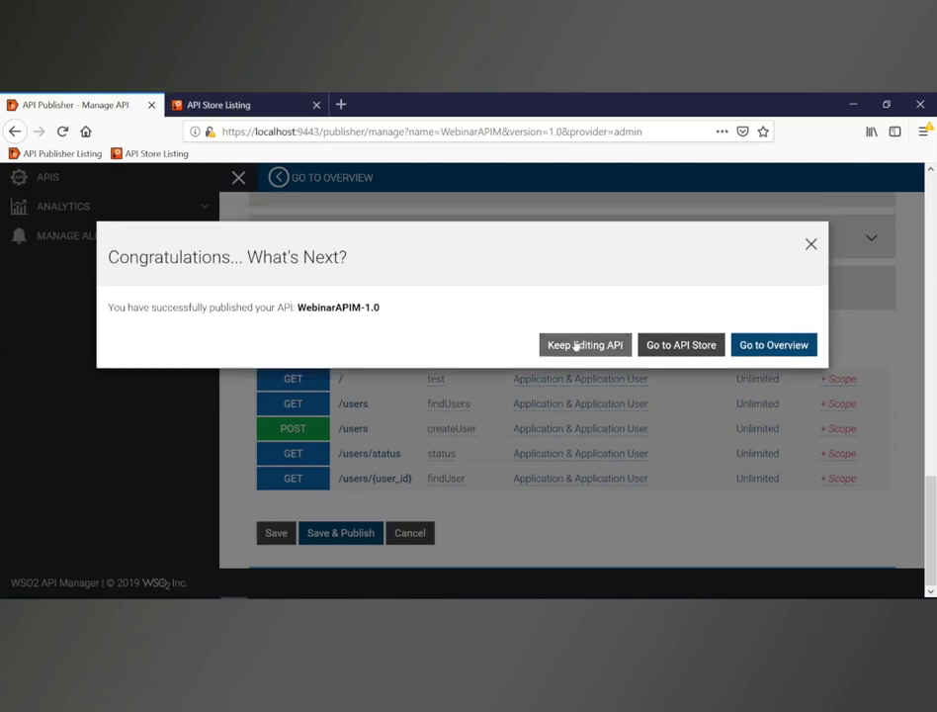
Step: Keep editing the API, then sign in to the API Store as the consumer user
{"action": "left_click", "coordinate": [576, 343]}
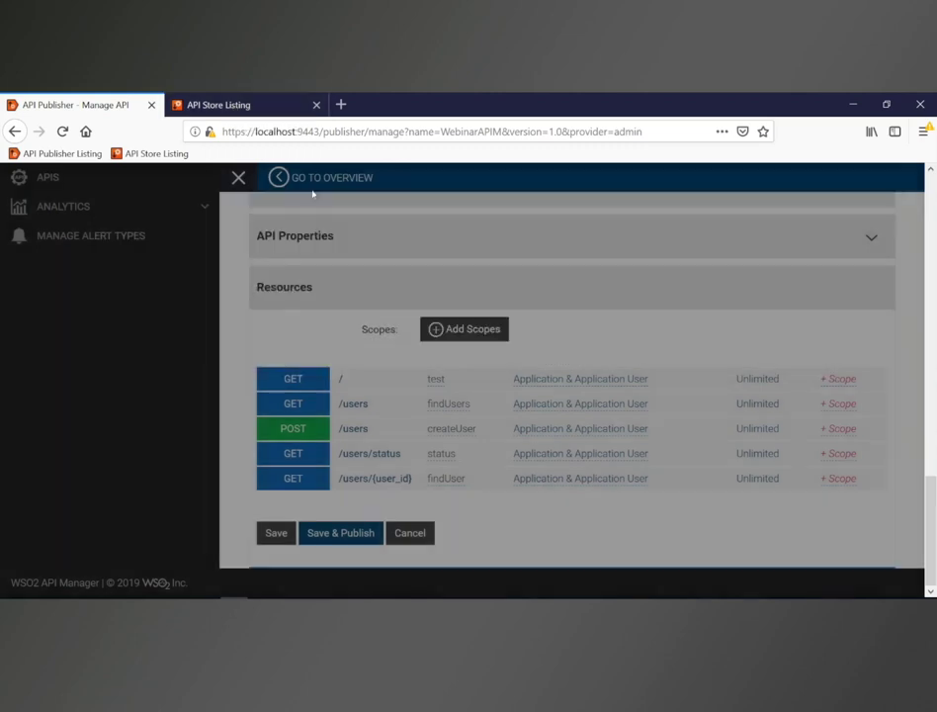
{"action": "left_click", "coordinate": [241, 105]}
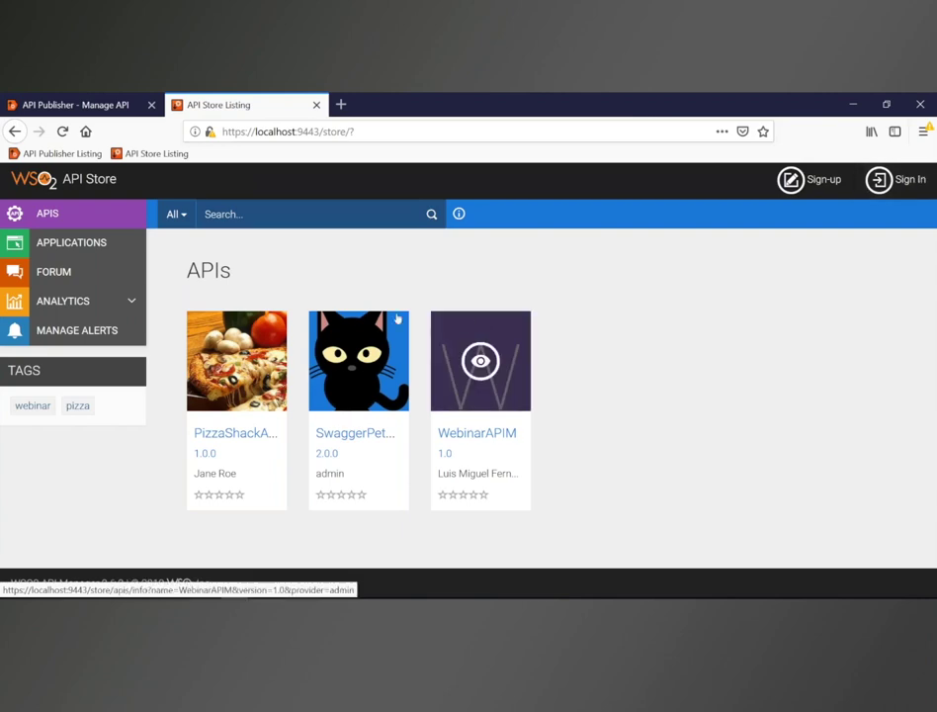
{"action": "left_click", "coordinate": [925, 178]}
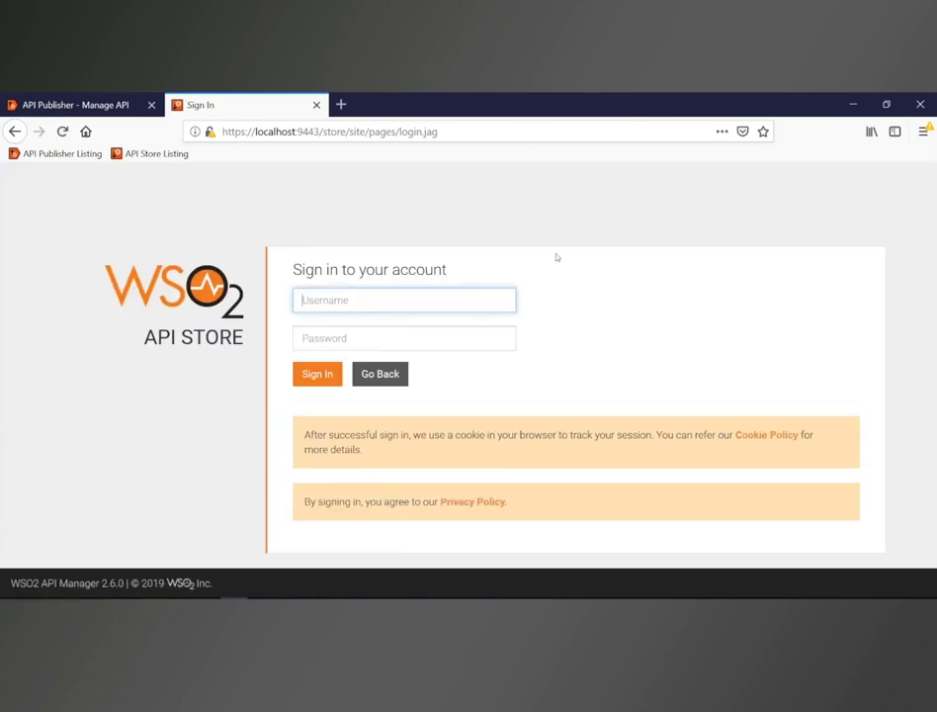
{"action": "type", "text": "consumer"}
{"action": "key", "text": "Tab"}
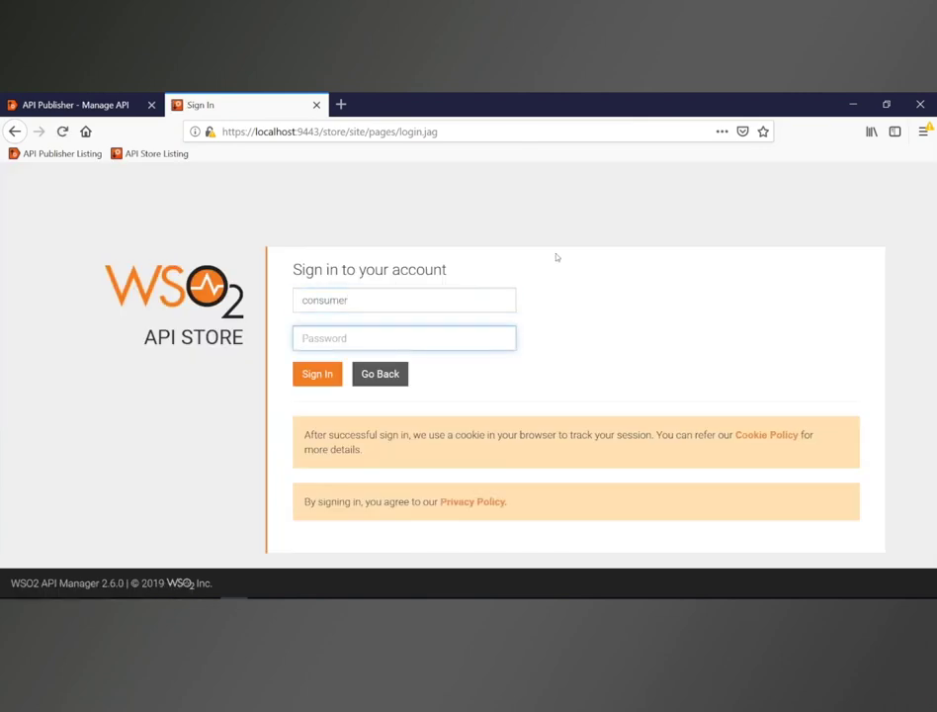
{"action": "type", "text": "consumer"}
{"action": "key", "text": "Return"}
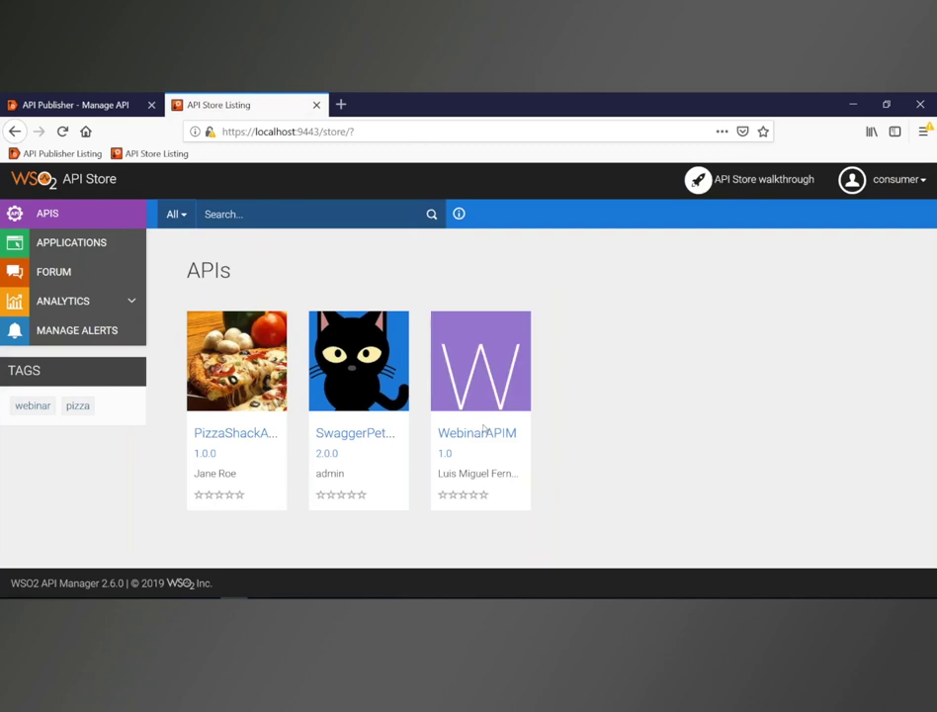
{"action": "left_click", "coordinate": [76, 238]}
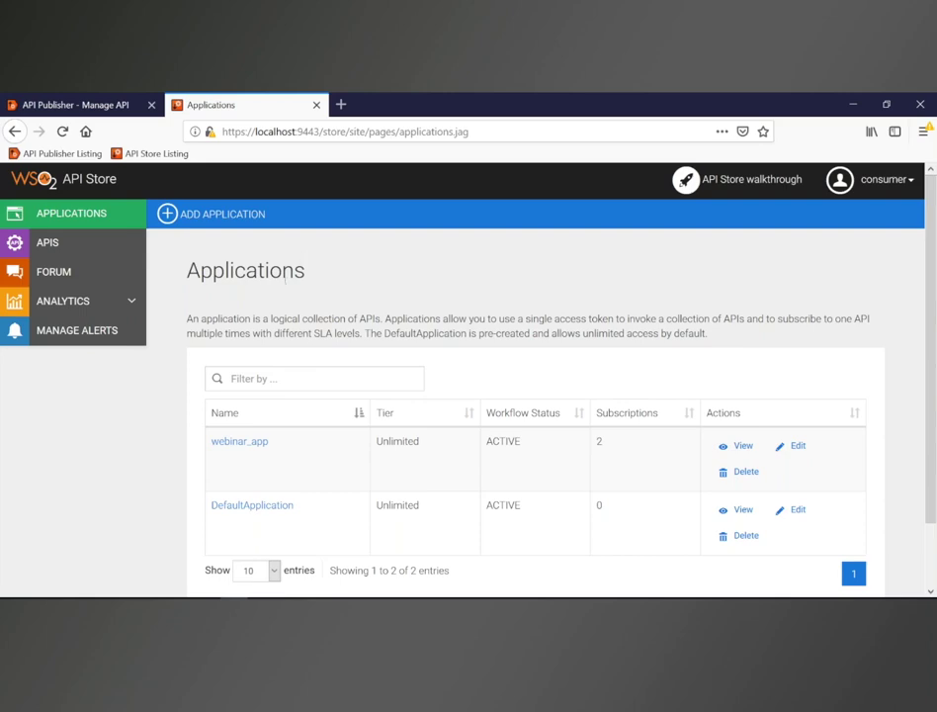
Step: Open the webinar_app application and view its production keys
{"action": "left_click", "coordinate": [236, 444]}
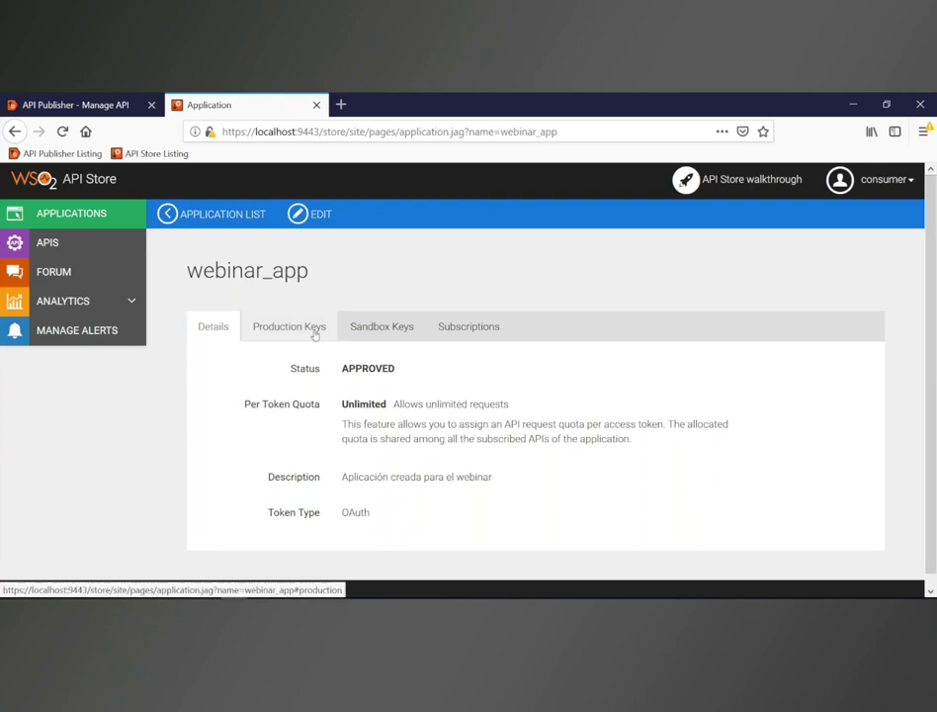
{"action": "left_click", "coordinate": [317, 331]}
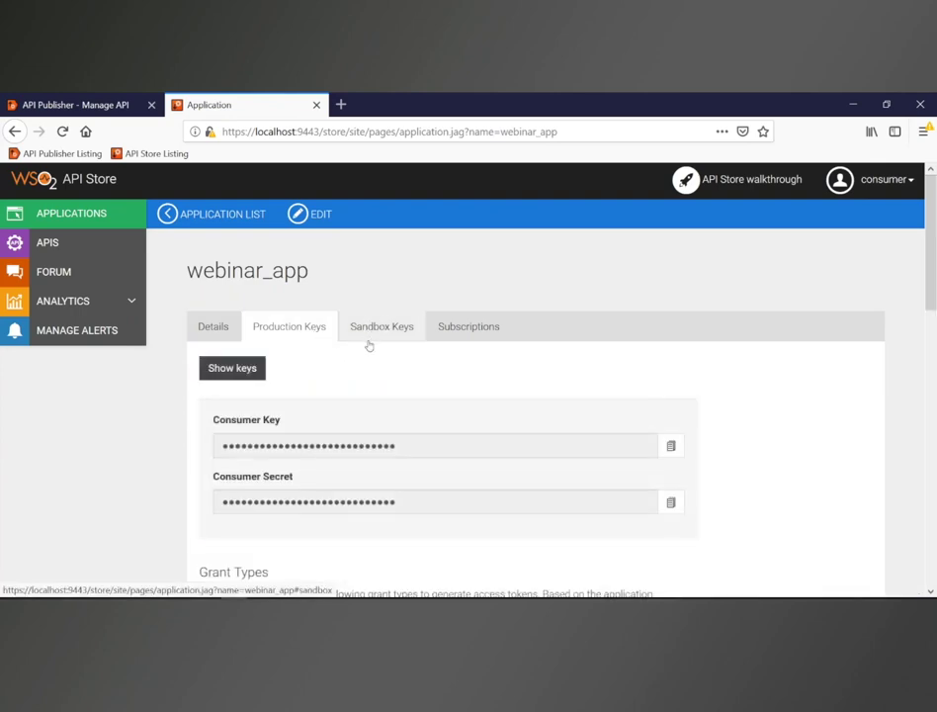
Step: Reveal and re-mask webinar_app's consumer key and secret, then select the test access token
{"action": "scroll", "coordinate": [372, 347], "scroll_direction": "down", "scroll_amount": 2}
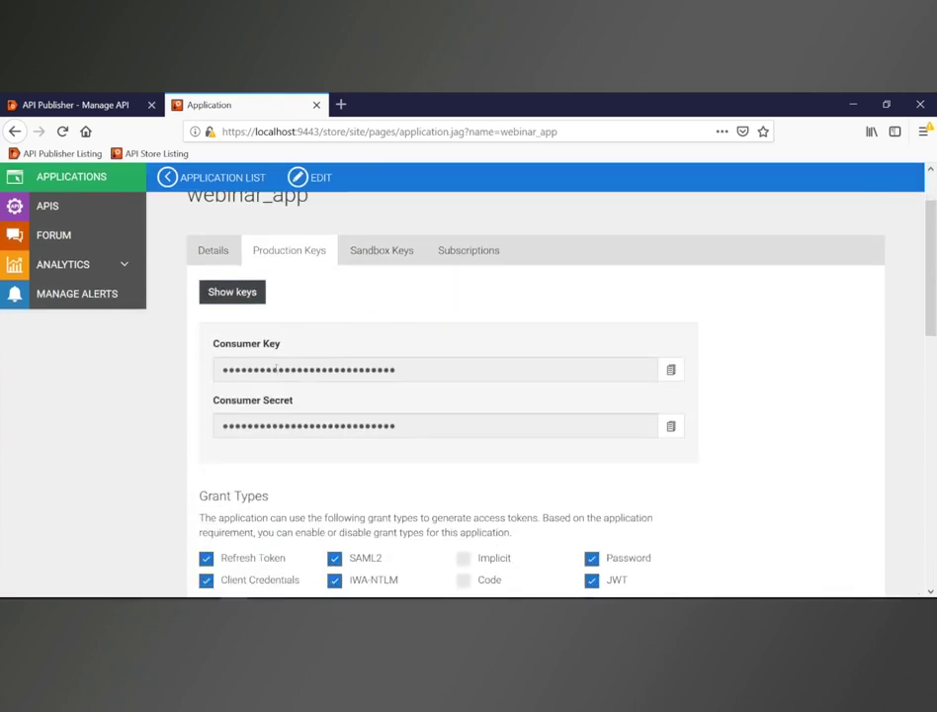
{"action": "left_click", "coordinate": [246, 295]}
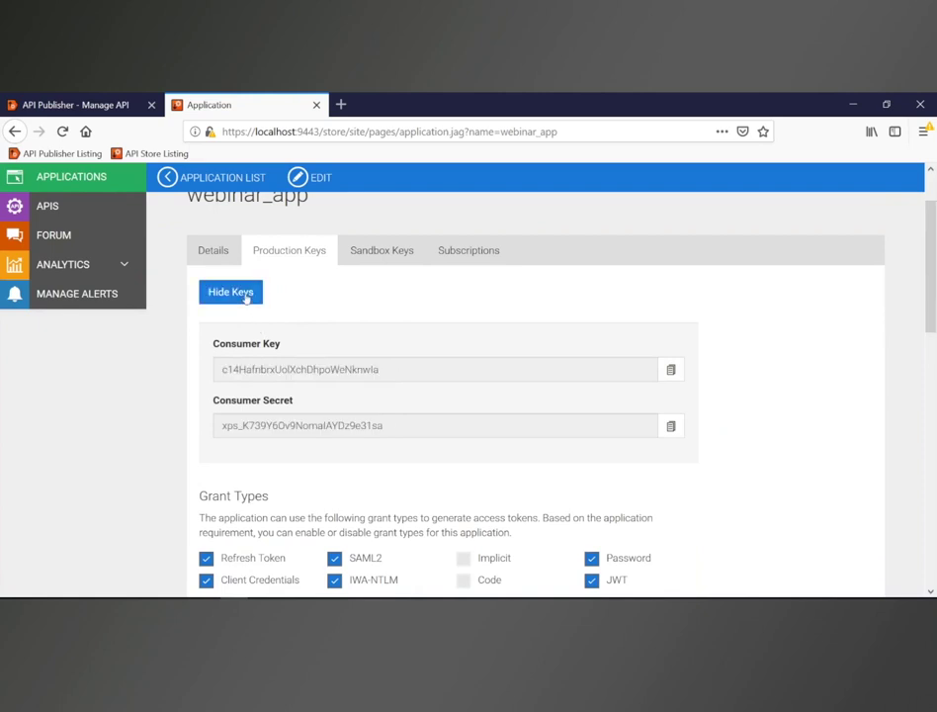
{"action": "left_click", "coordinate": [246, 297]}
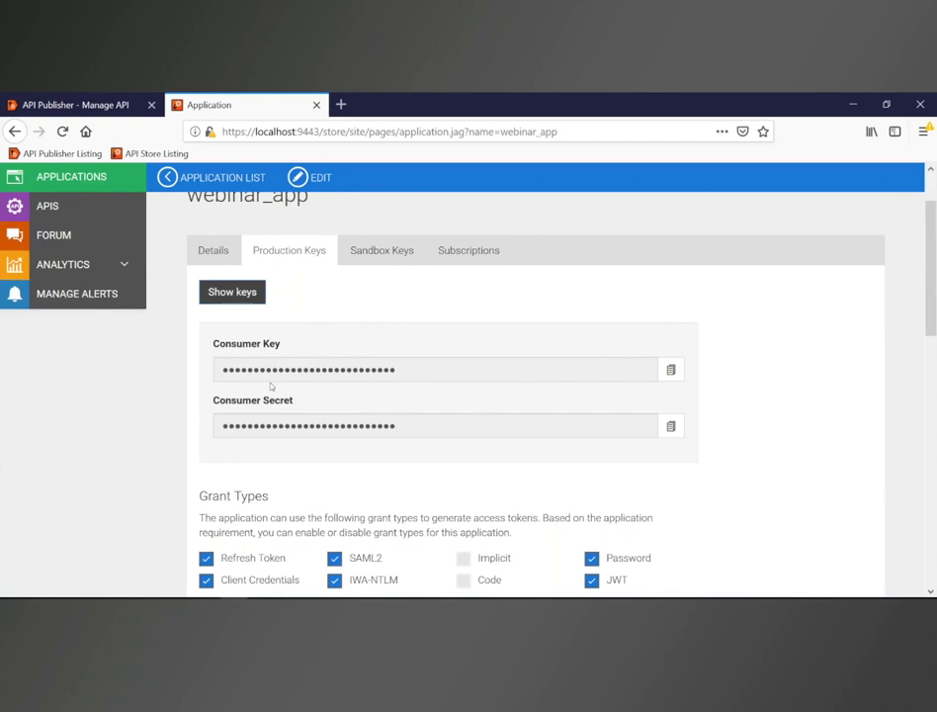
{"action": "scroll", "coordinate": [271, 387], "scroll_direction": "down", "scroll_amount": 3}
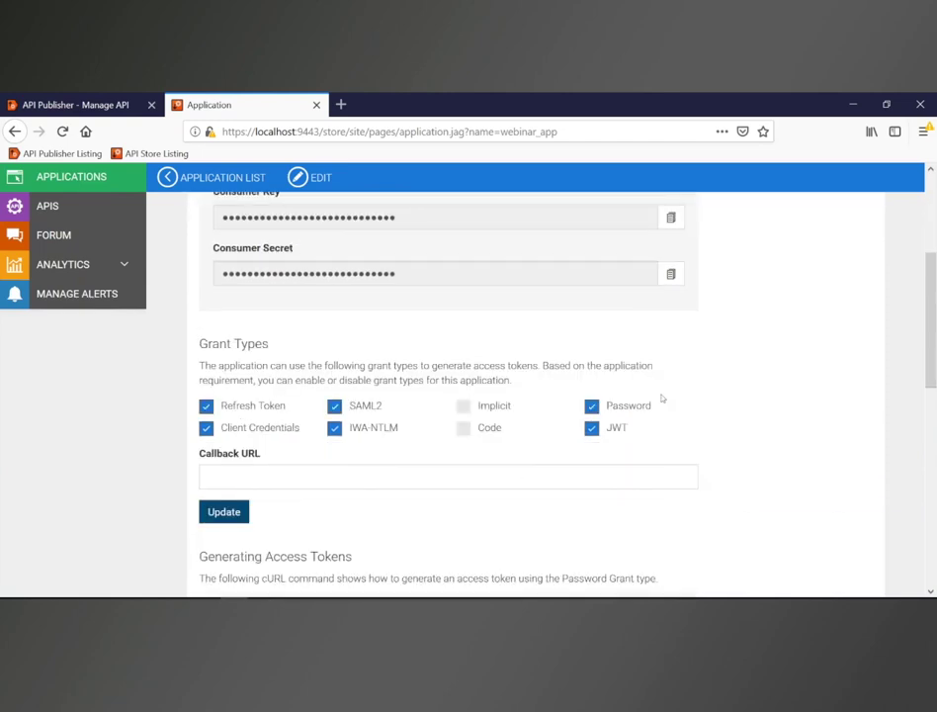
{"action": "scroll", "coordinate": [221, 405], "scroll_direction": "down", "scroll_amount": 2}
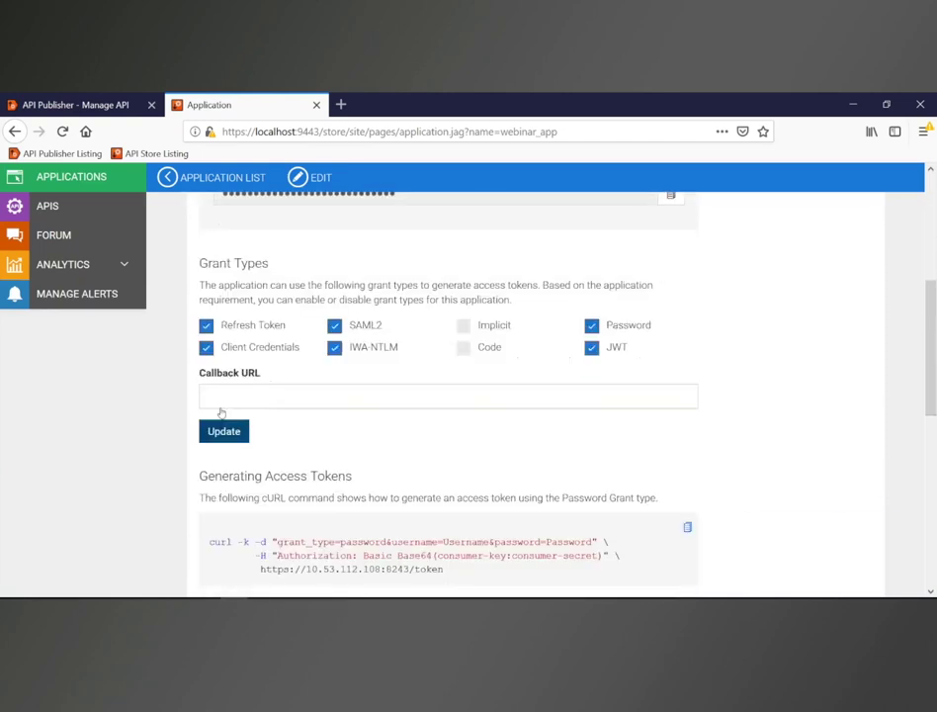
{"action": "scroll", "coordinate": [221, 413], "scroll_direction": "down", "scroll_amount": 4}
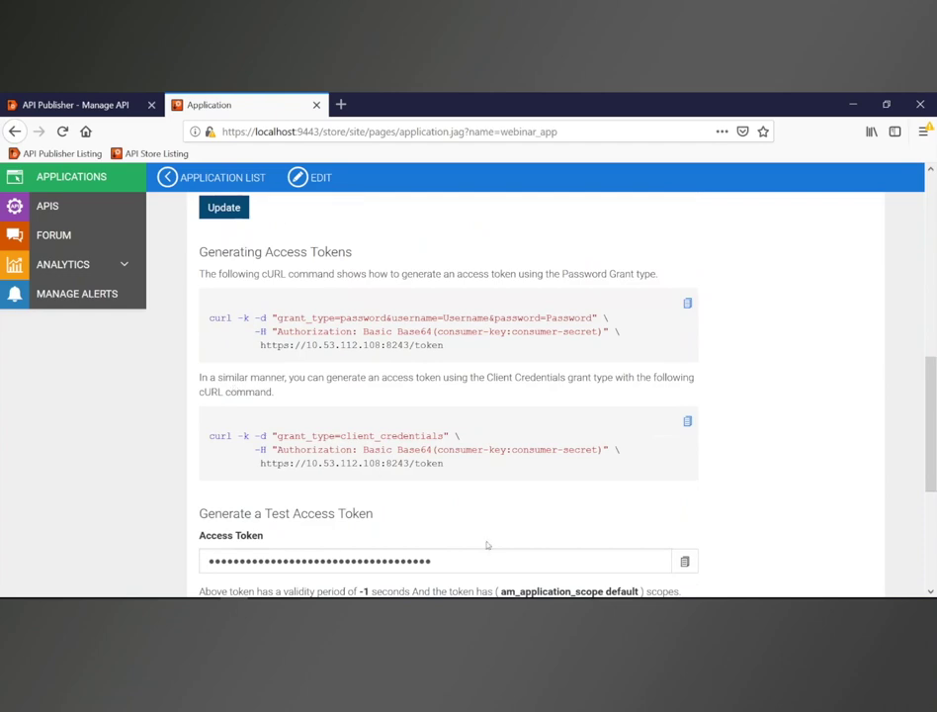
{"action": "left_click_drag", "start_coordinate": [436, 567], "coordinate": [205, 562]}
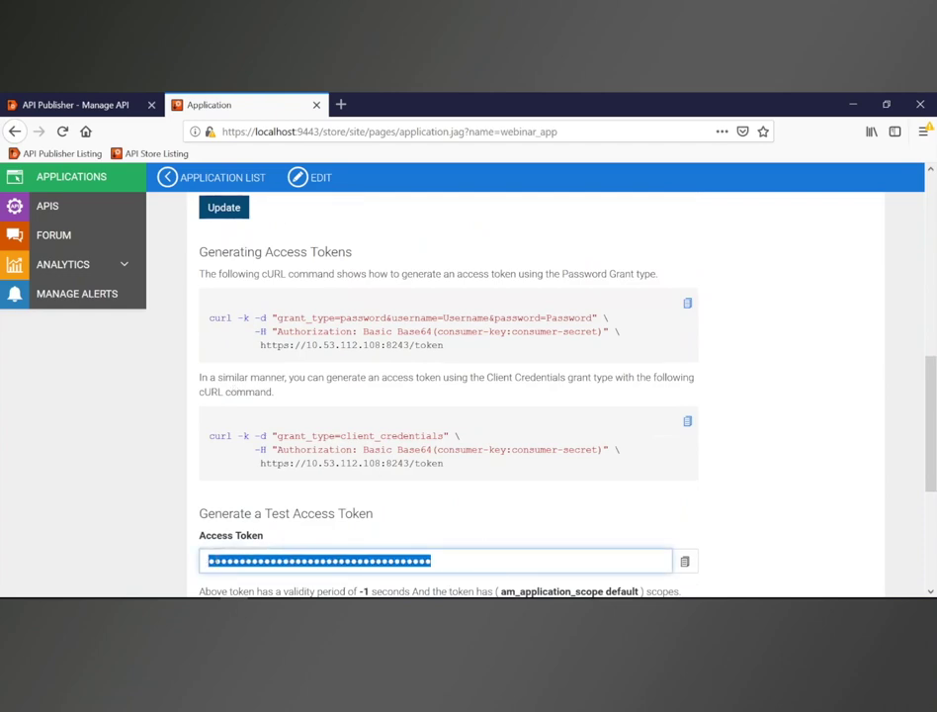
Step: Highlight the token endpoint address in the cURL command and return to the APIs listing
{"action": "scroll", "coordinate": [262, 484], "scroll_direction": "up", "scroll_amount": 5}
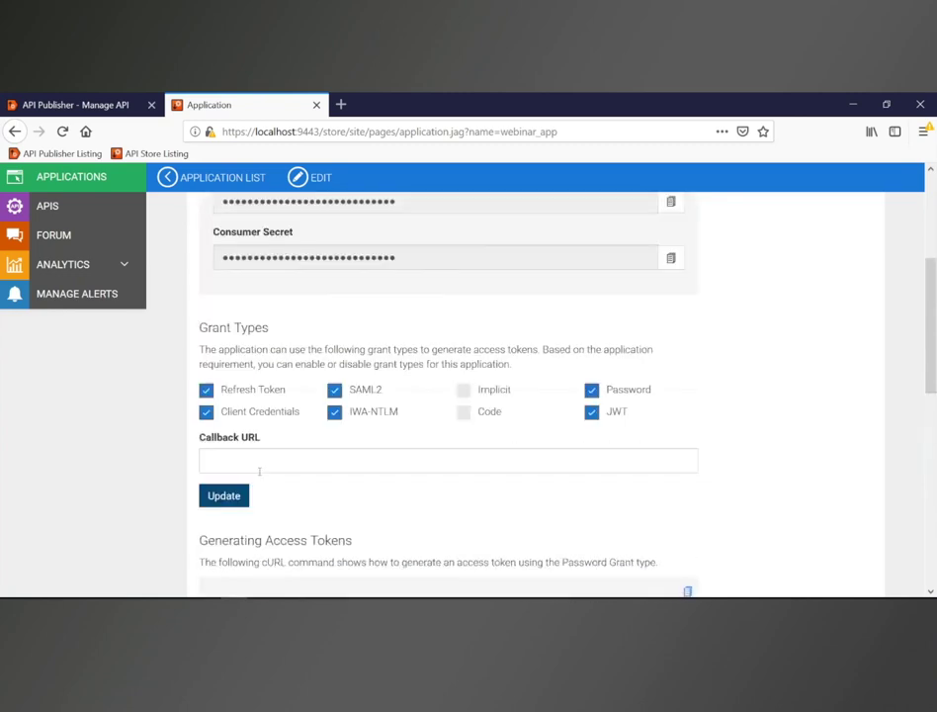
{"action": "scroll", "coordinate": [260, 472], "scroll_direction": "up", "scroll_amount": 3}
{"action": "scroll", "coordinate": [262, 396], "scroll_direction": "down", "scroll_amount": 6}
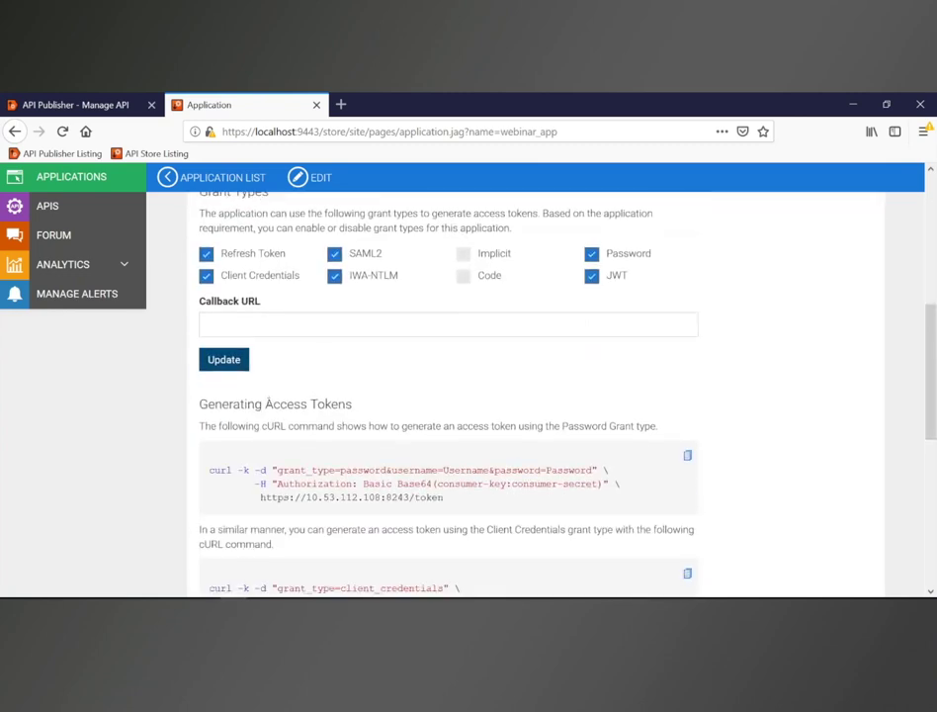
{"action": "scroll", "coordinate": [267, 400], "scroll_direction": "down", "scroll_amount": 2}
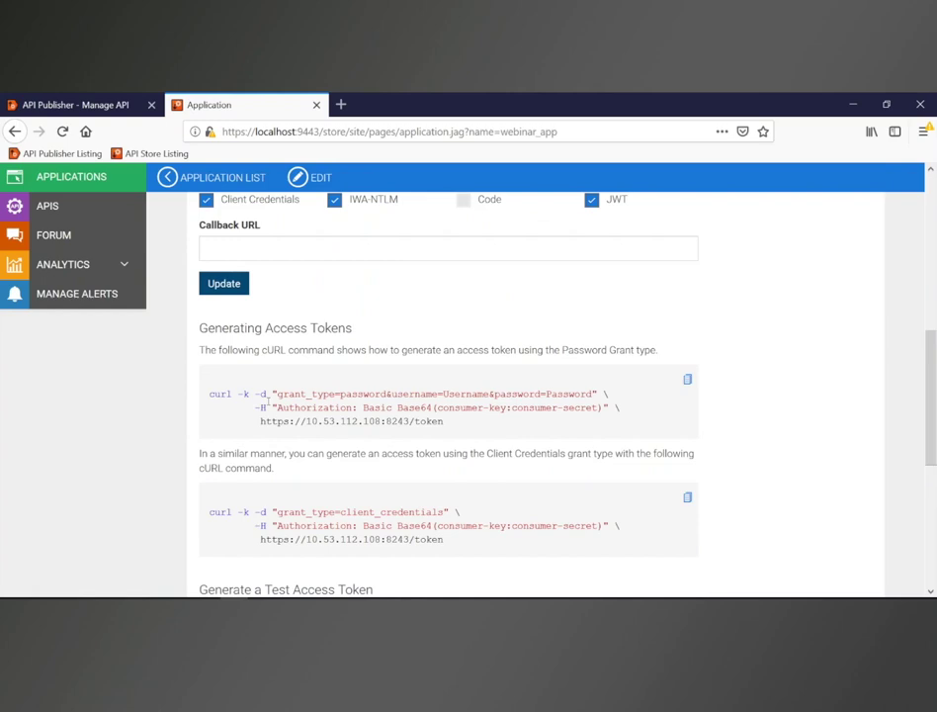
{"action": "scroll", "coordinate": [268, 400], "scroll_direction": "down", "scroll_amount": 2}
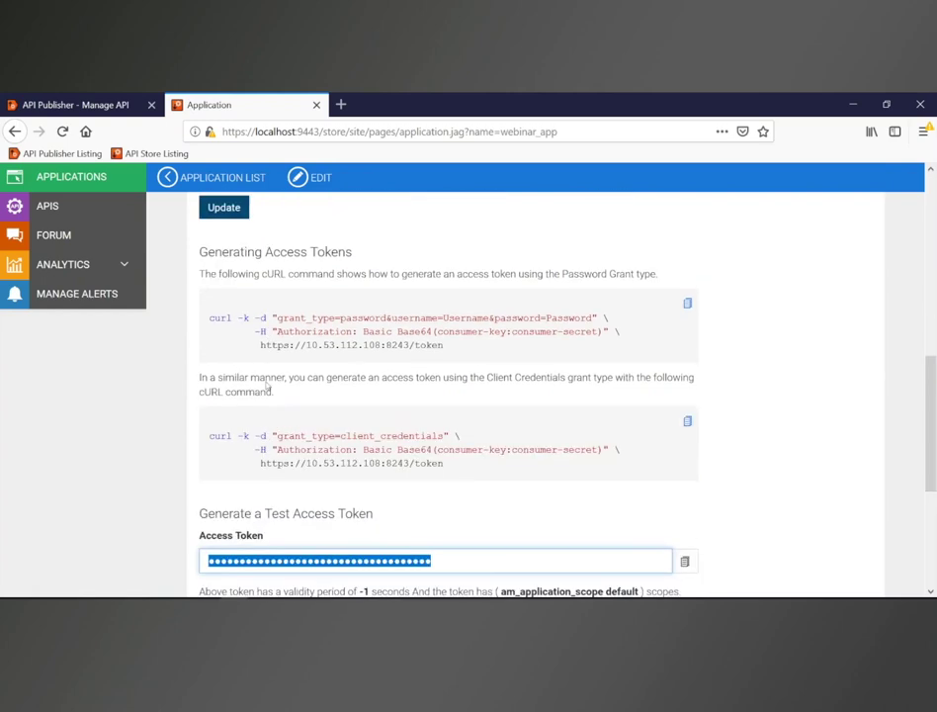
{"action": "left_click", "coordinate": [230, 332]}
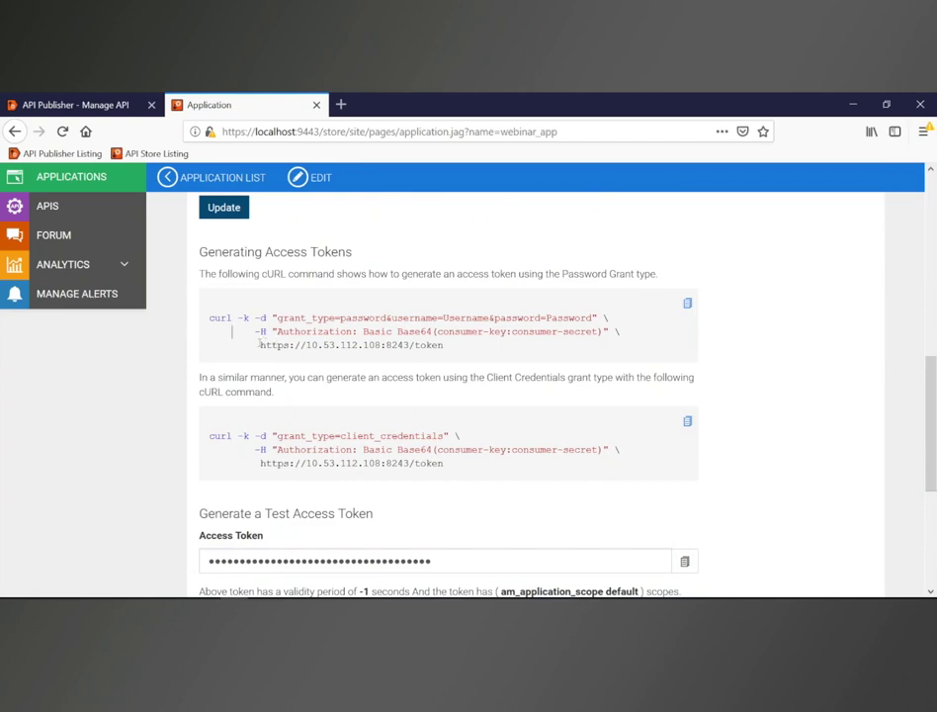
{"action": "left_click_drag", "start_coordinate": [261, 345], "coordinate": [444, 347]}
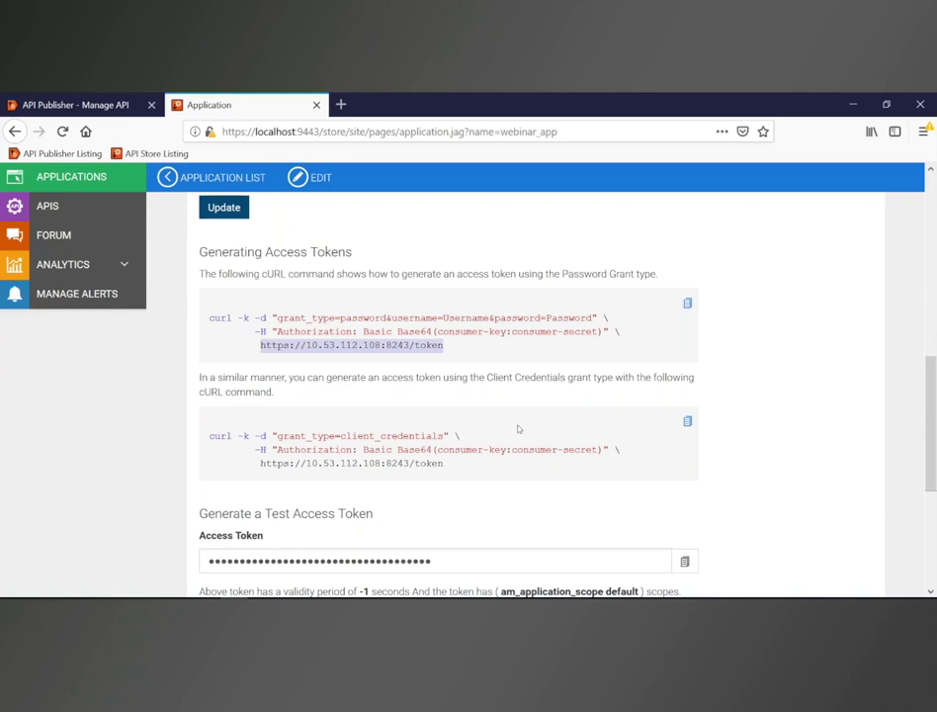
{"action": "scroll", "coordinate": [499, 427], "scroll_direction": "down", "scroll_amount": 3}
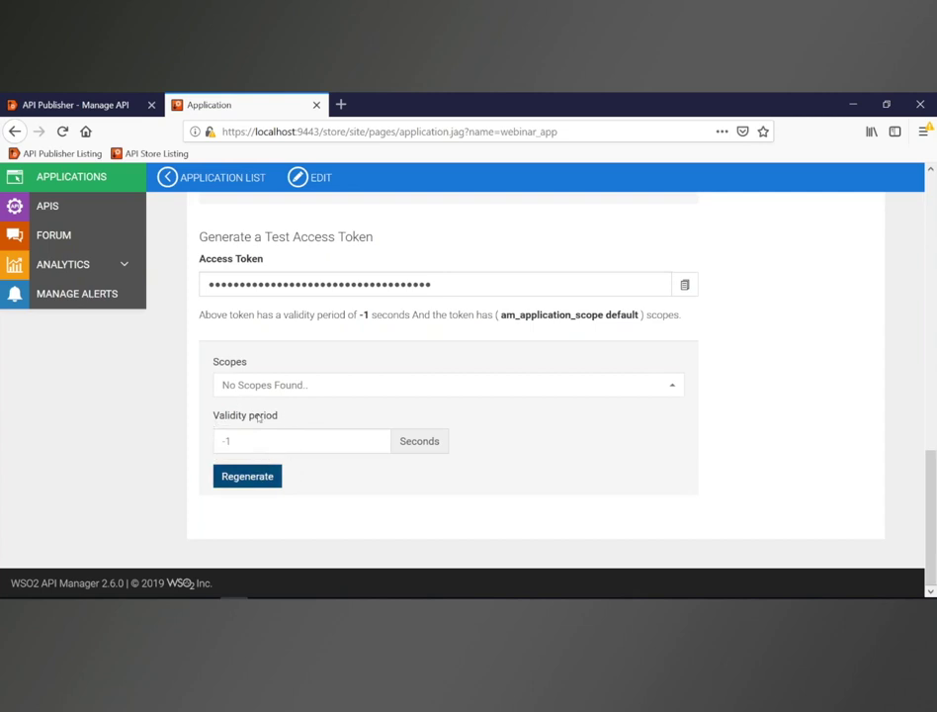
{"action": "scroll", "coordinate": [41, 205], "scroll_direction": "up", "scroll_amount": 1}
{"action": "left_click", "coordinate": [41, 205]}
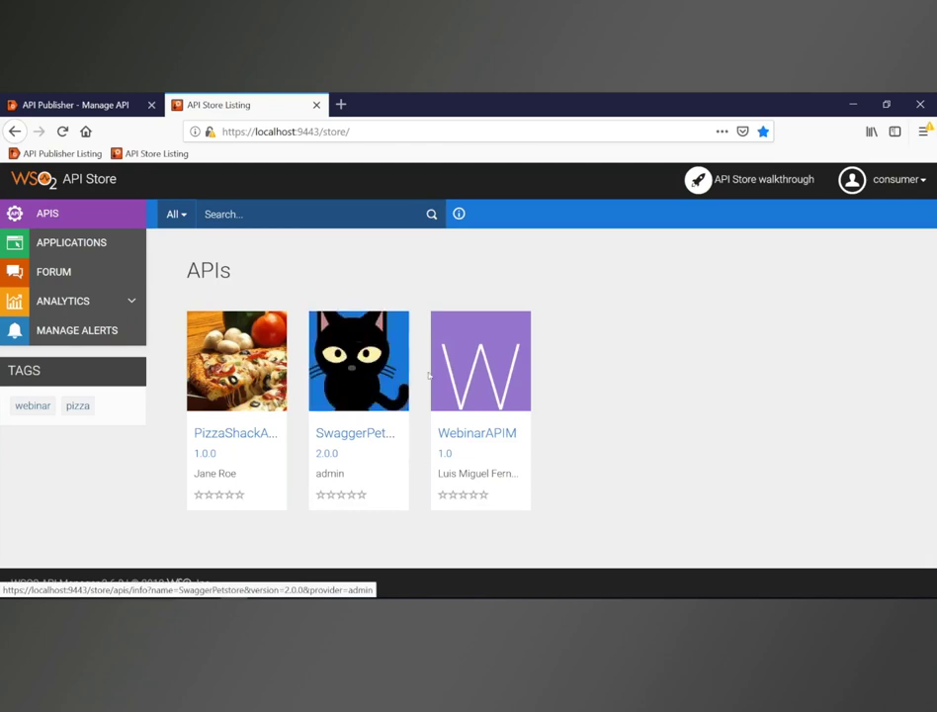
Step: Open WebinarAPIM 1.0's details page, keeping DefaultApplication as the subscribing application
{"action": "left_click", "coordinate": [460, 438]}
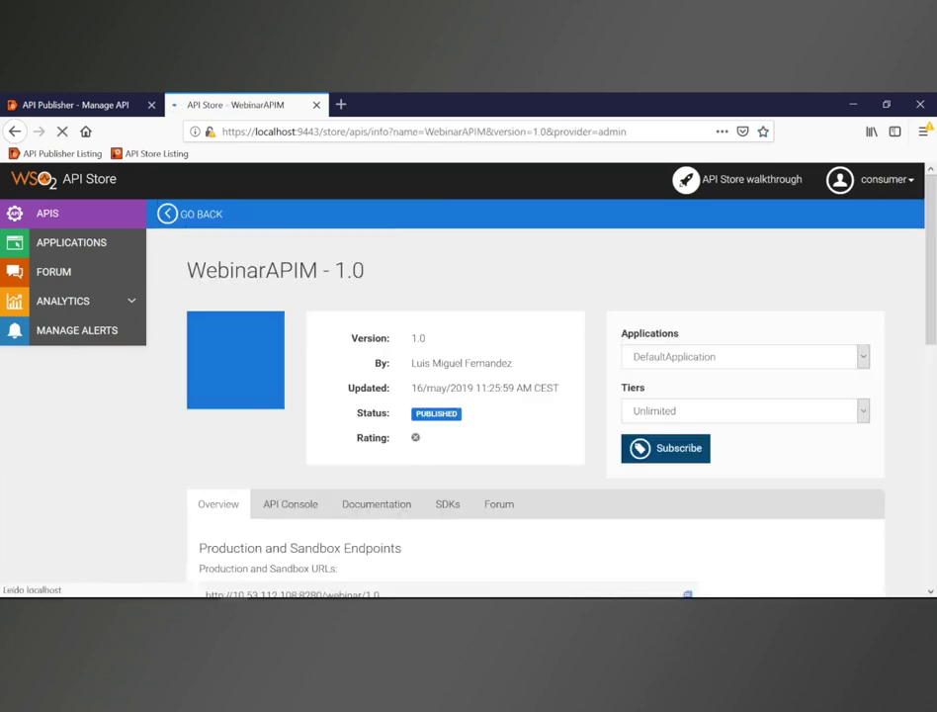
{"action": "scroll", "coordinate": [477, 427], "scroll_direction": "down", "scroll_amount": 2}
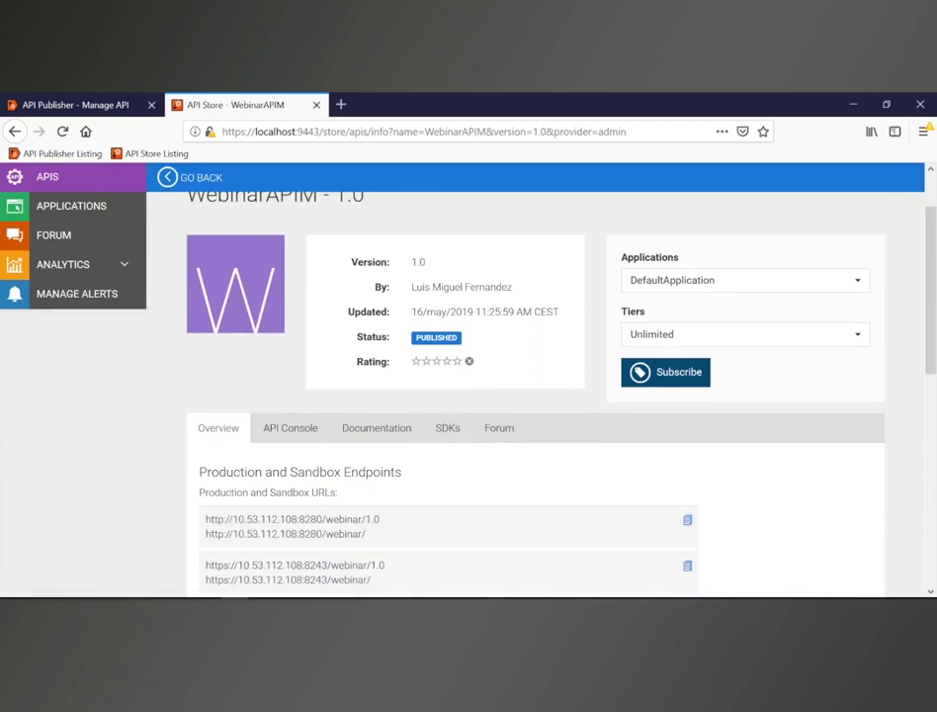
{"action": "left_click", "coordinate": [672, 287]}
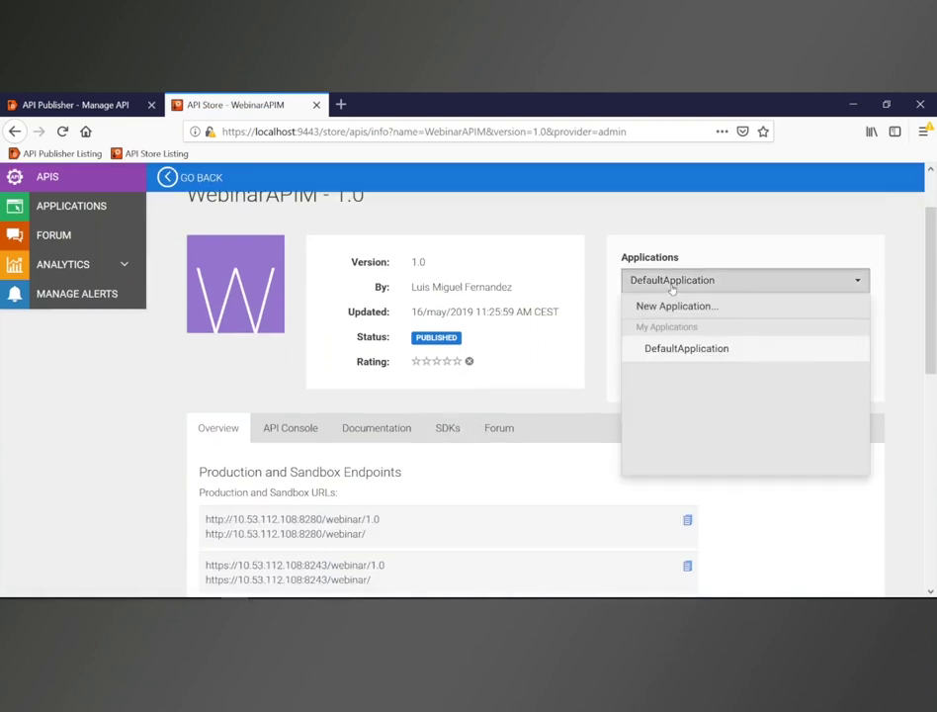
{"action": "left_click", "coordinate": [672, 282]}
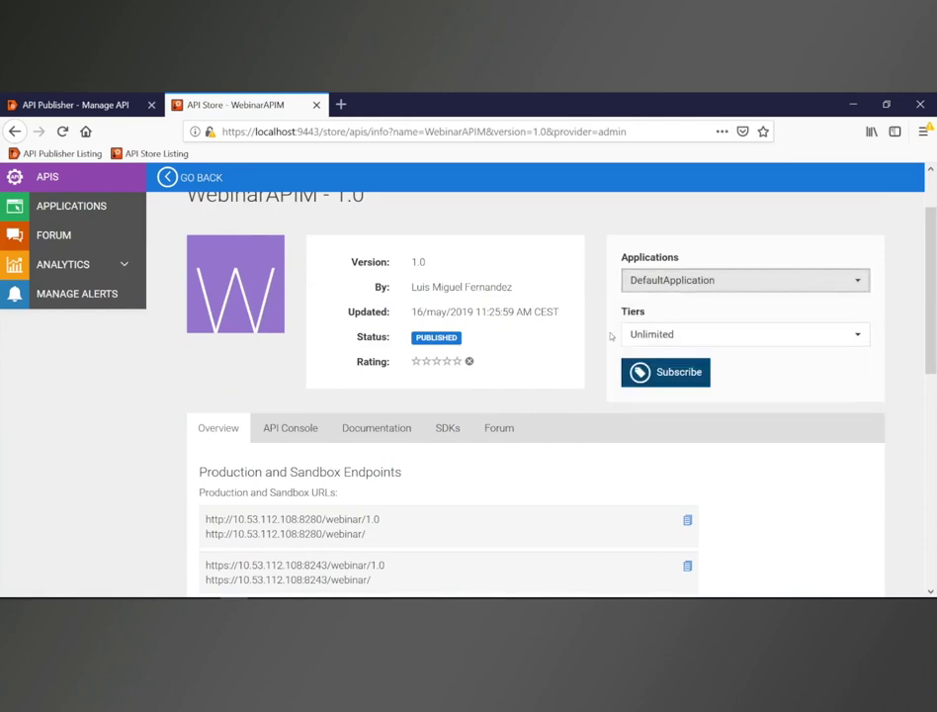
{"action": "scroll", "coordinate": [222, 413], "scroll_direction": "down", "scroll_amount": 3}
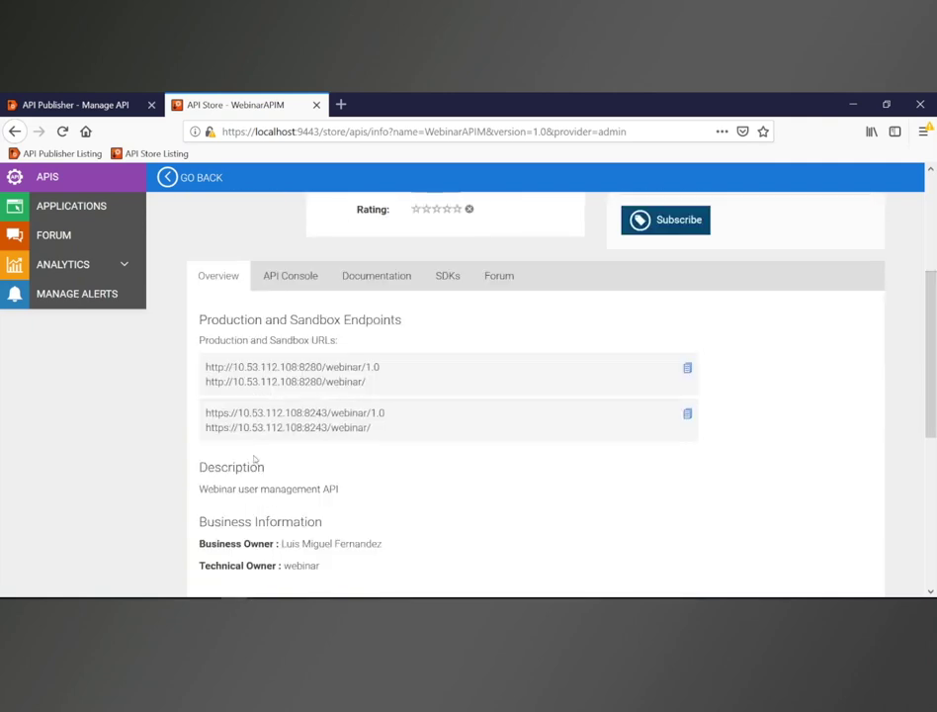
{"action": "scroll", "coordinate": [254, 458], "scroll_direction": "down", "scroll_amount": 2}
{"action": "scroll", "coordinate": [272, 360], "scroll_direction": "up", "scroll_amount": 4}
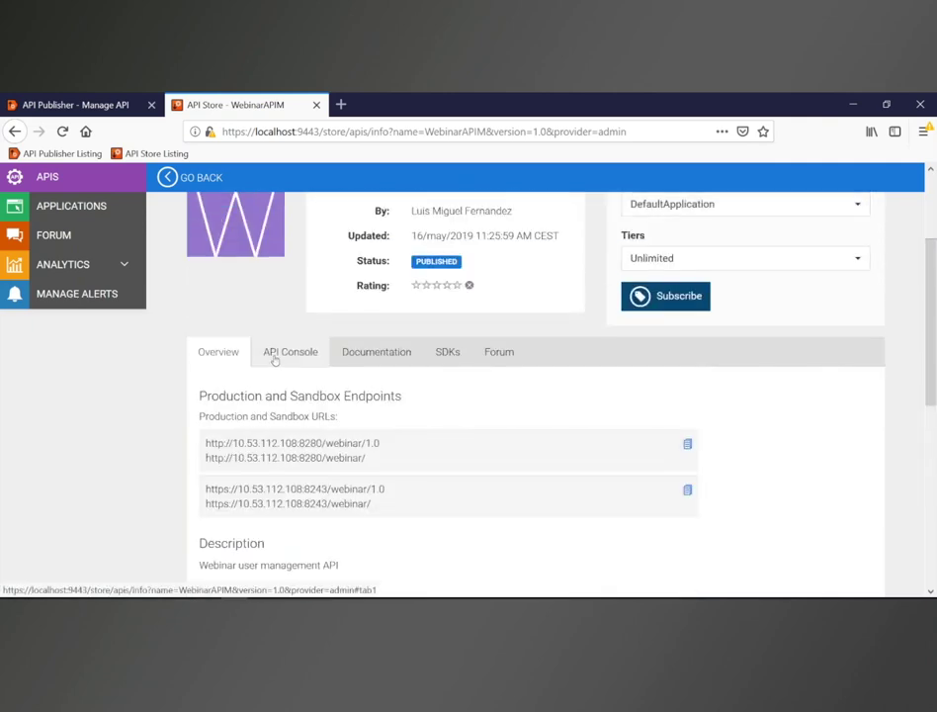
{"action": "left_click", "coordinate": [275, 360]}
Step: Expand the GET /users operation in WebinarAPIM's API Console, then switch to Postman
{"action": "scroll", "coordinate": [394, 473], "scroll_direction": "down", "scroll_amount": 3}
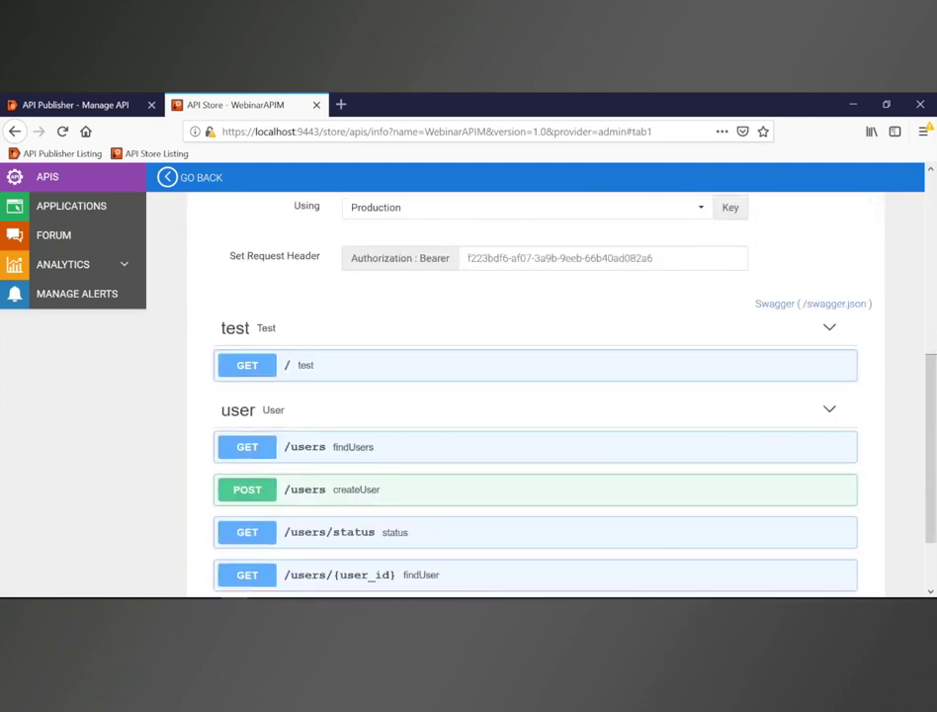
{"action": "scroll", "coordinate": [351, 433], "scroll_direction": "down", "scroll_amount": 2}
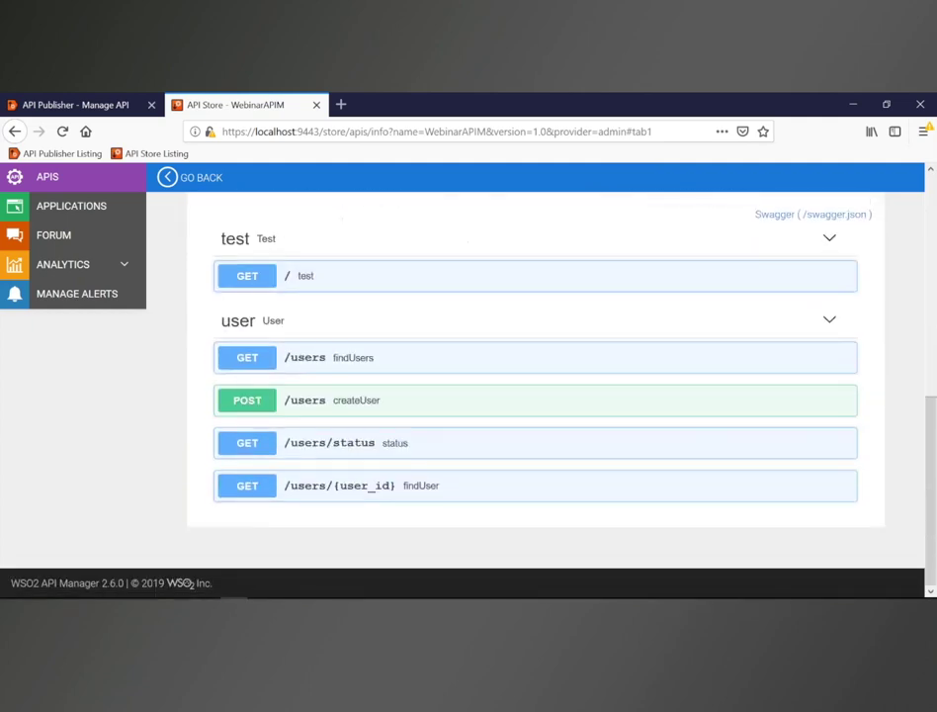
{"action": "left_click", "coordinate": [306, 360]}
{"action": "scroll", "coordinate": [398, 392], "scroll_direction": "down", "scroll_amount": 3}
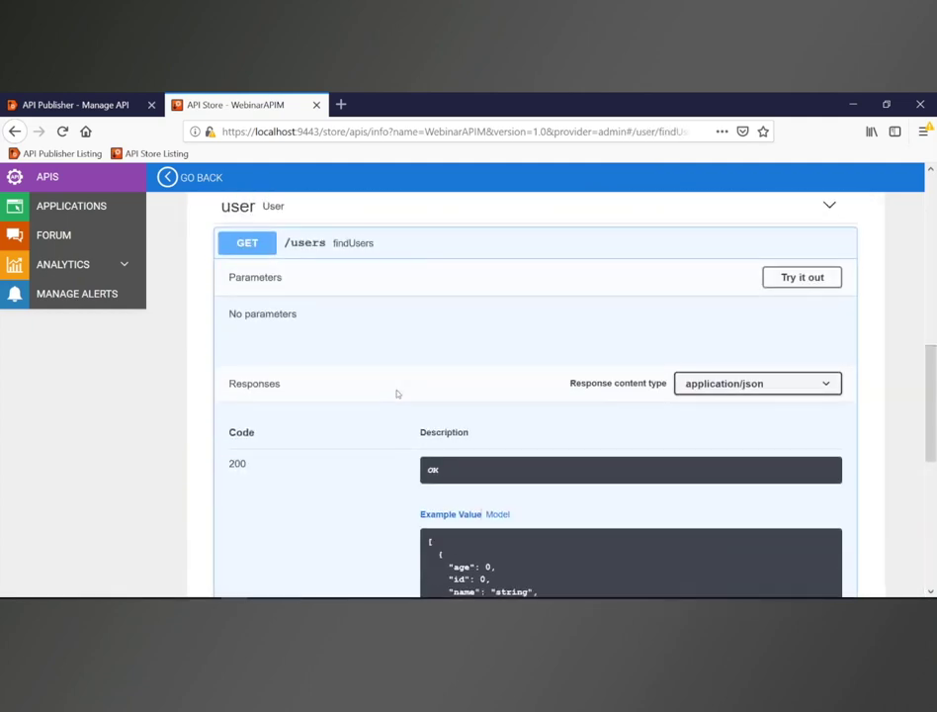
{"action": "scroll", "coordinate": [397, 394], "scroll_direction": "down", "scroll_amount": 5}
{"action": "scroll", "coordinate": [328, 433], "scroll_direction": "up", "scroll_amount": 10}
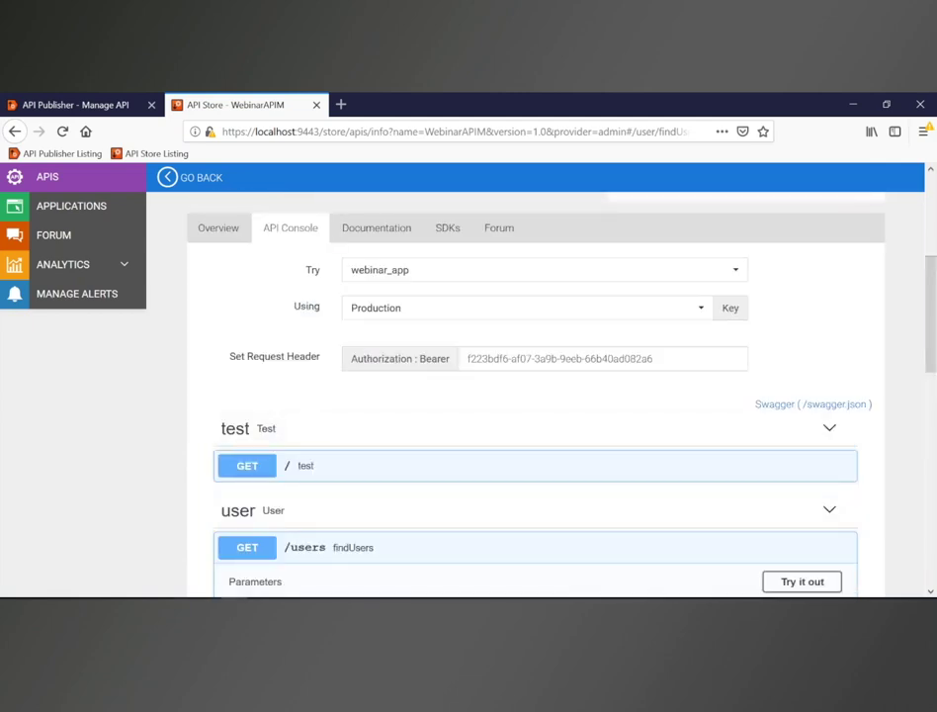
{"action": "key", "text": "alt+Tab"}
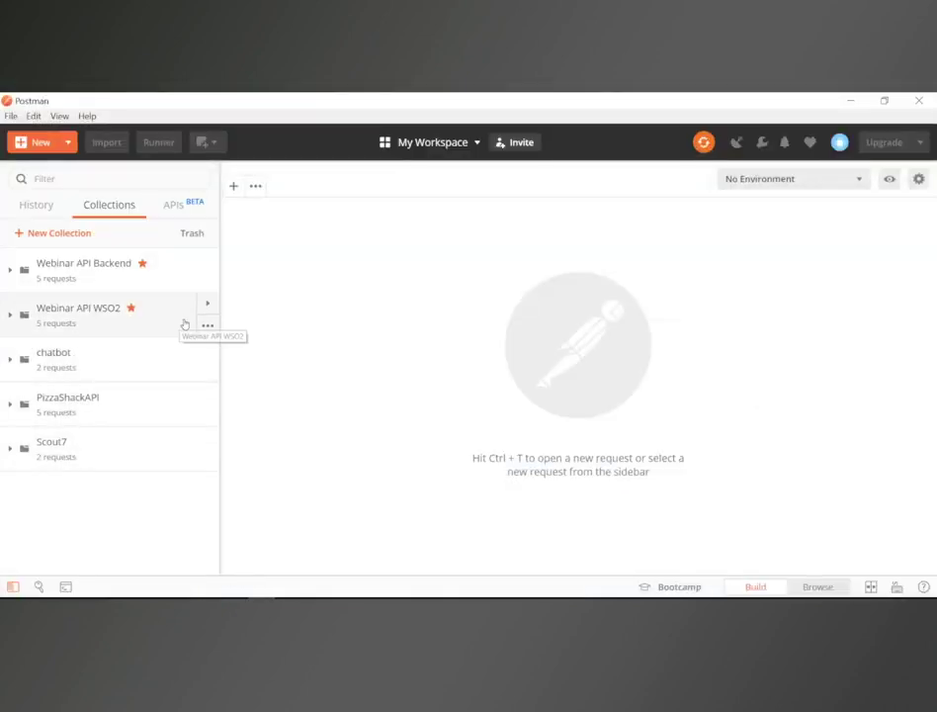
{"action": "left_click", "coordinate": [209, 327]}
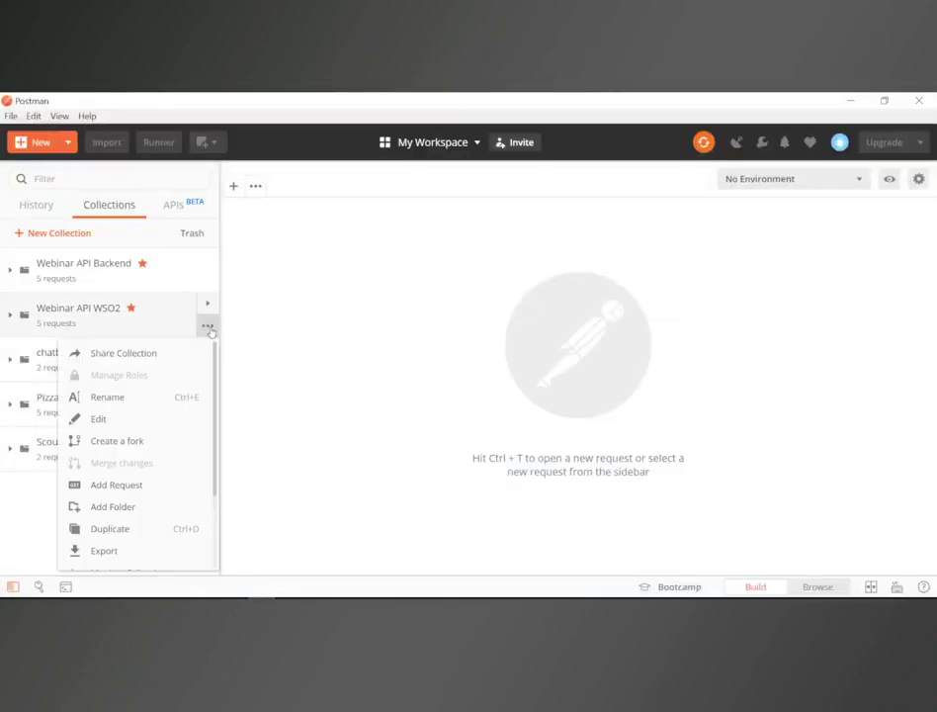
{"action": "left_click", "coordinate": [128, 423]}
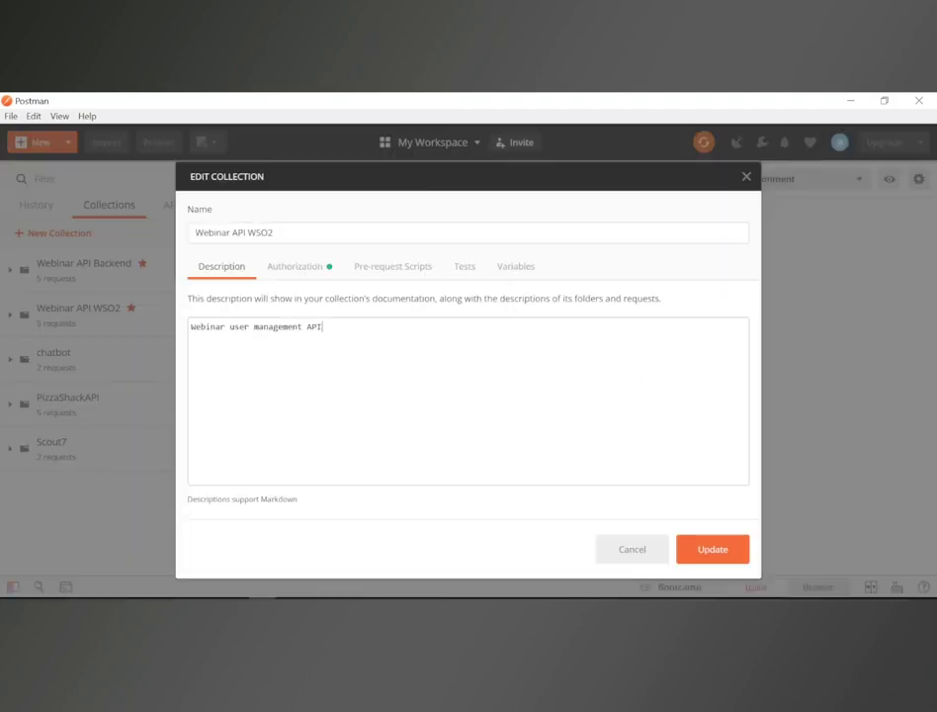
{"action": "left_click", "coordinate": [313, 269]}
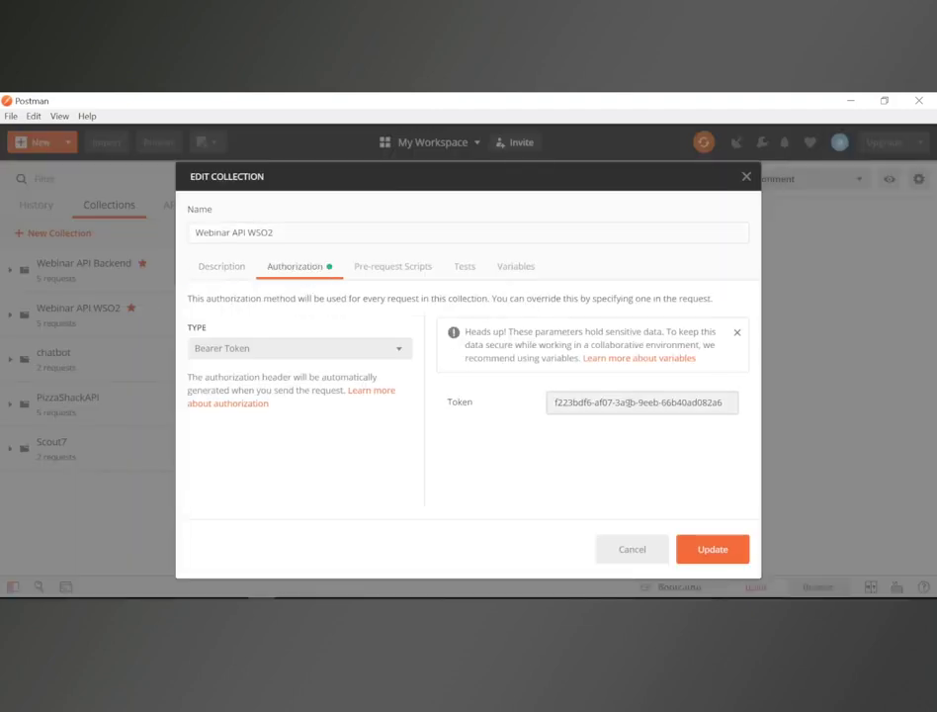
{"action": "left_click_drag", "start_coordinate": [735, 403], "coordinate": [550, 402]}
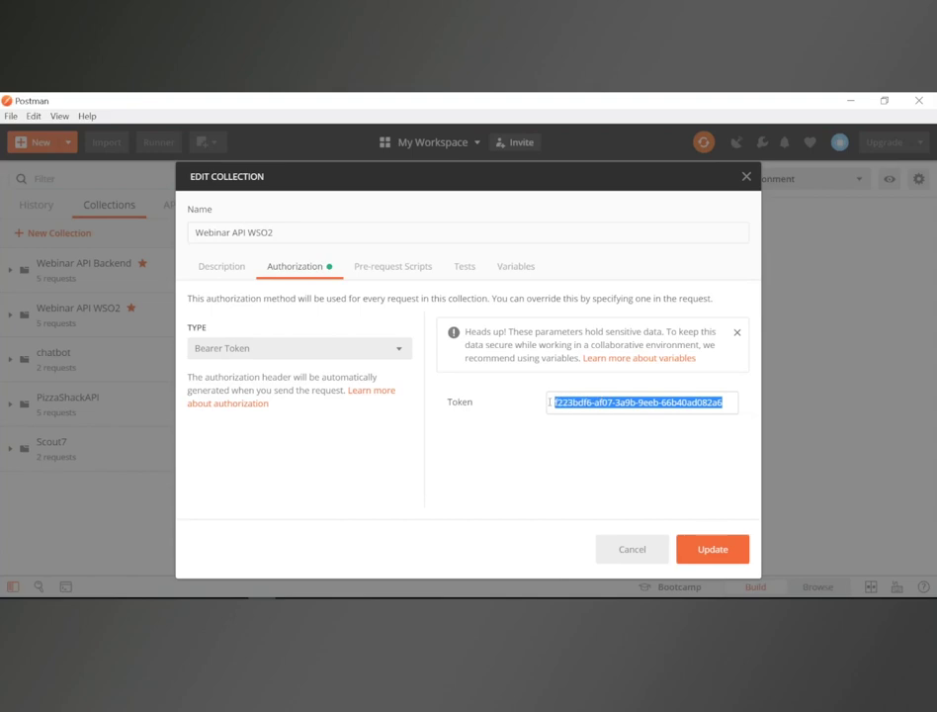
{"action": "left_click", "coordinate": [747, 177]}
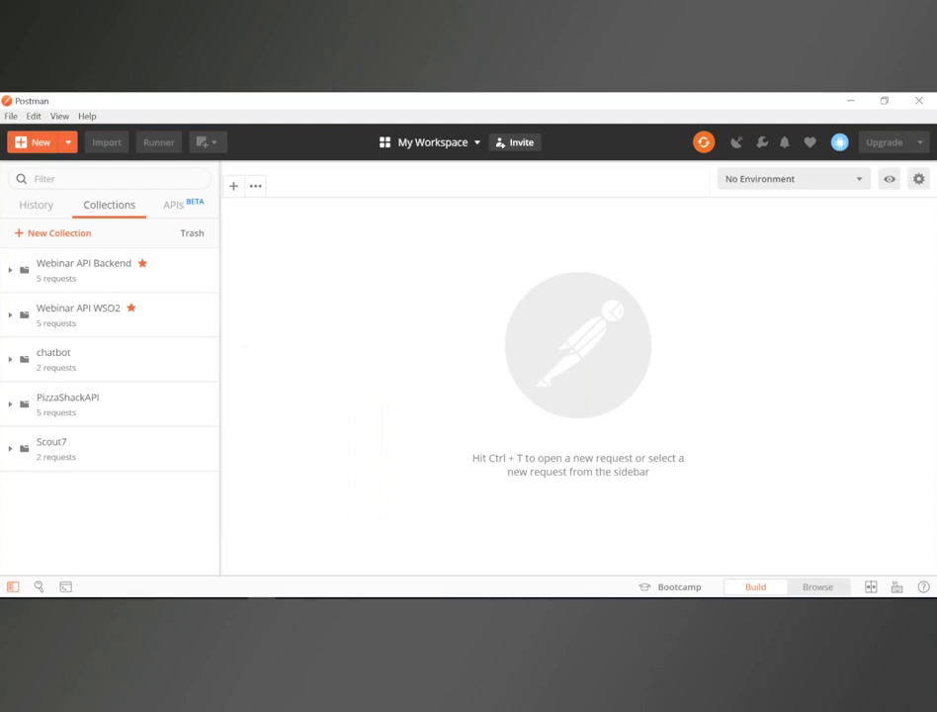
Step: Open the APIM consulta usuarios request in the Webinar API WSO2 collection and send it
{"action": "left_click", "coordinate": [11, 316]}
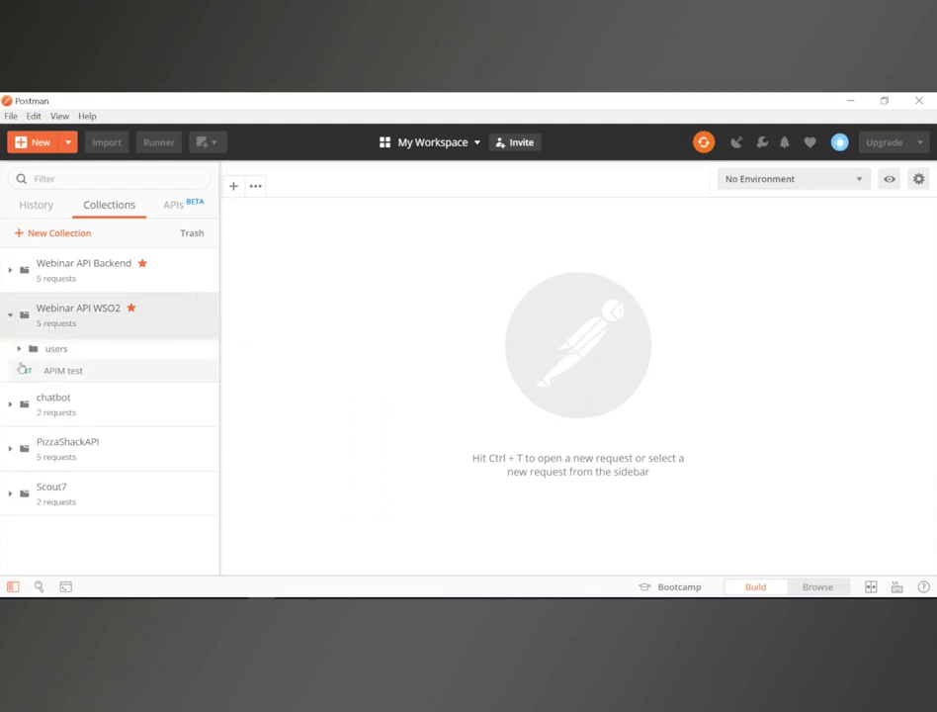
{"action": "left_click", "coordinate": [19, 352]}
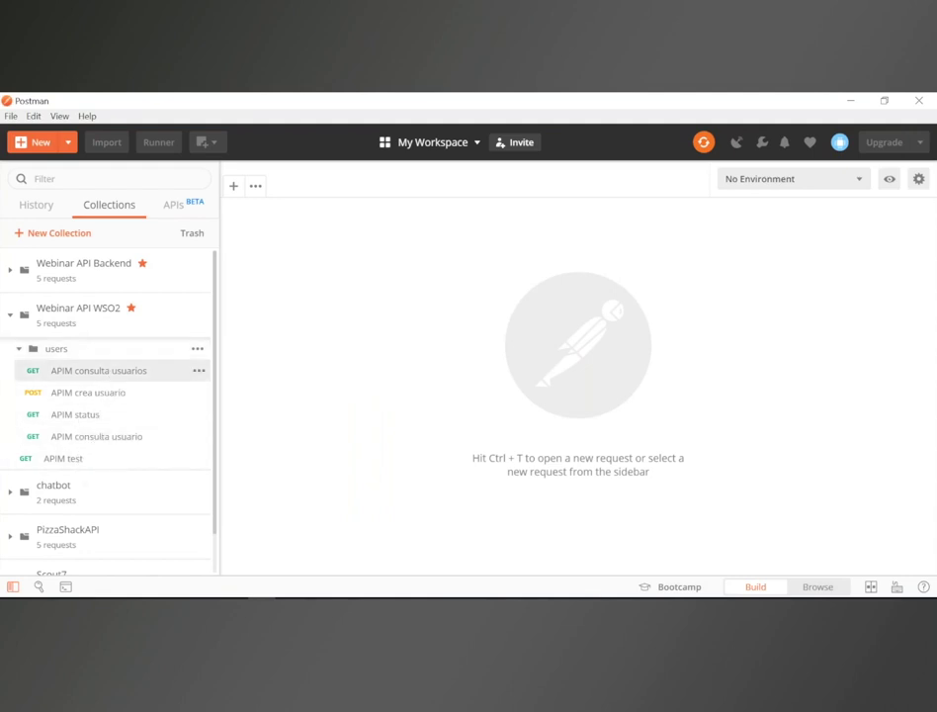
{"action": "key", "text": "ctrl+t"}
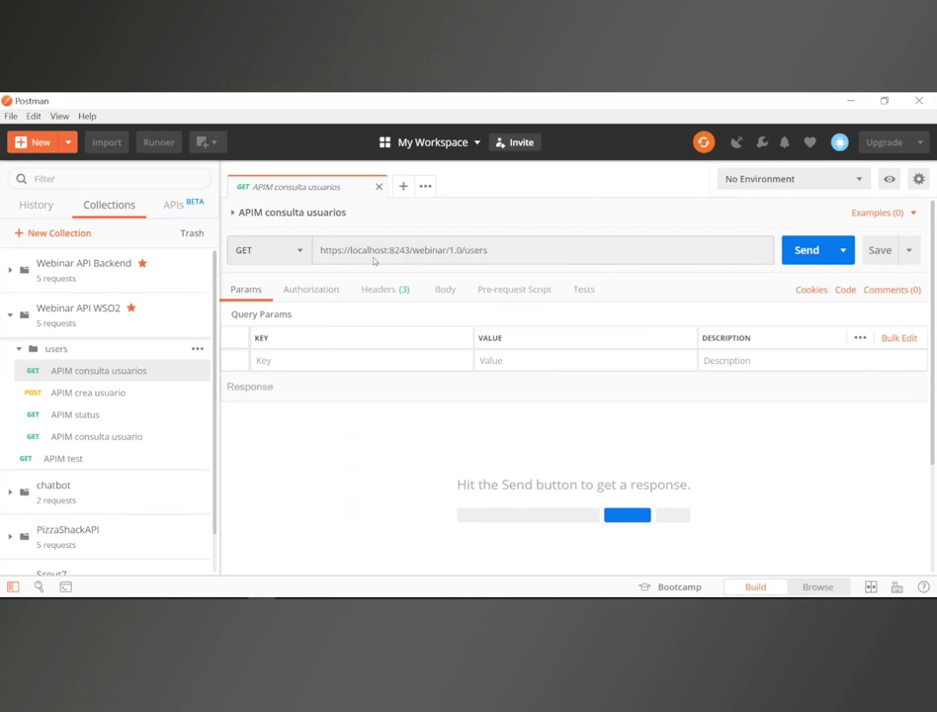
{"action": "left_click_drag", "start_coordinate": [348, 249], "coordinate": [494, 250]}
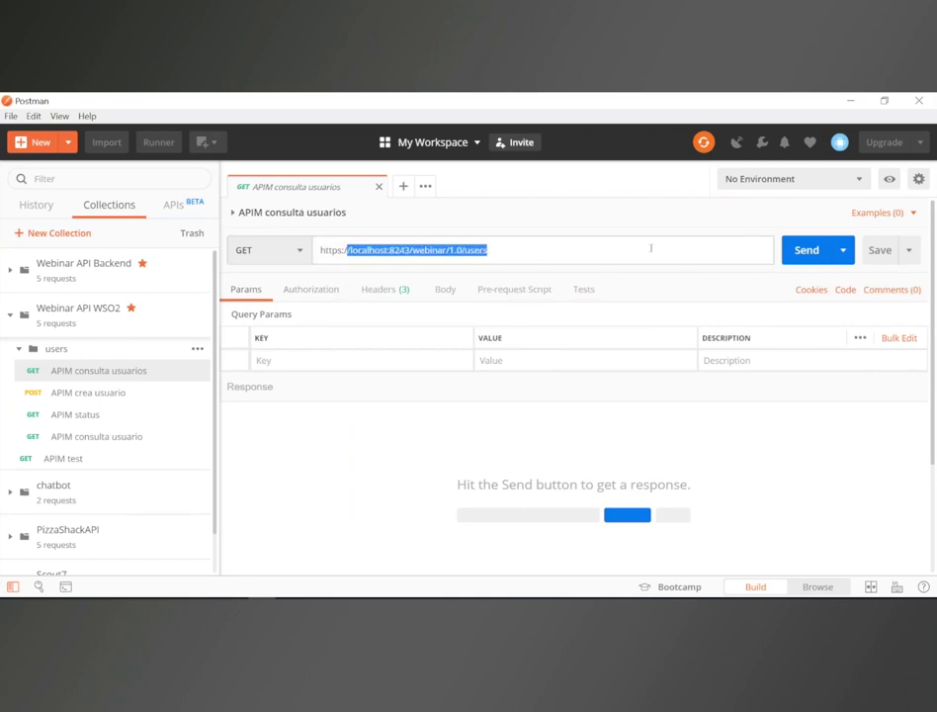
{"action": "left_click", "coordinate": [797, 259]}
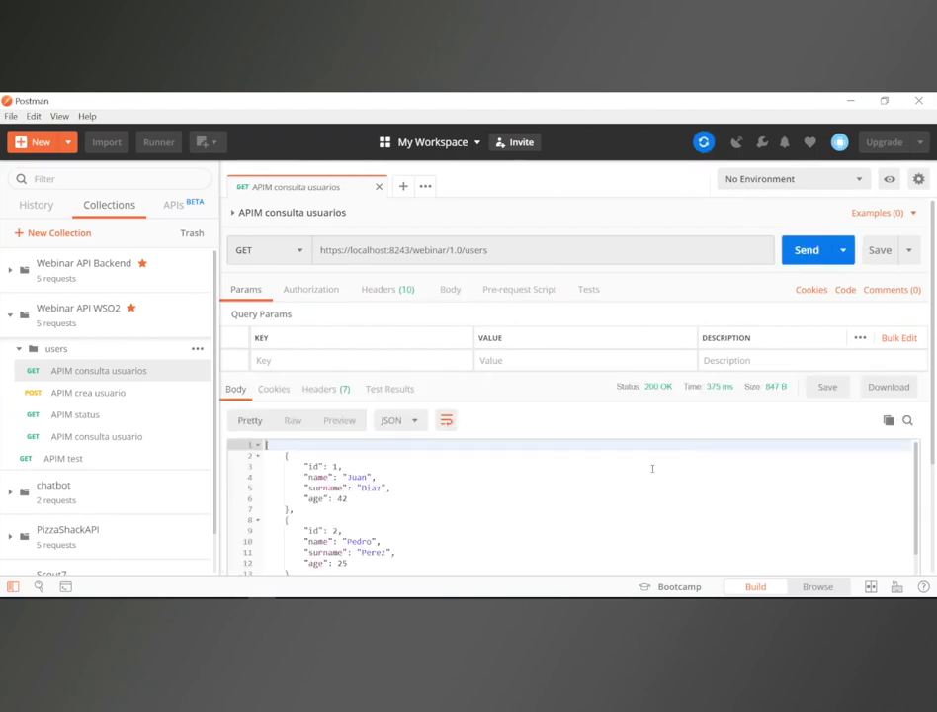
{"action": "scroll", "coordinate": [593, 490], "scroll_direction": "down", "scroll_amount": 5}
{"action": "scroll", "coordinate": [593, 490], "scroll_direction": "down", "scroll_amount": 2}
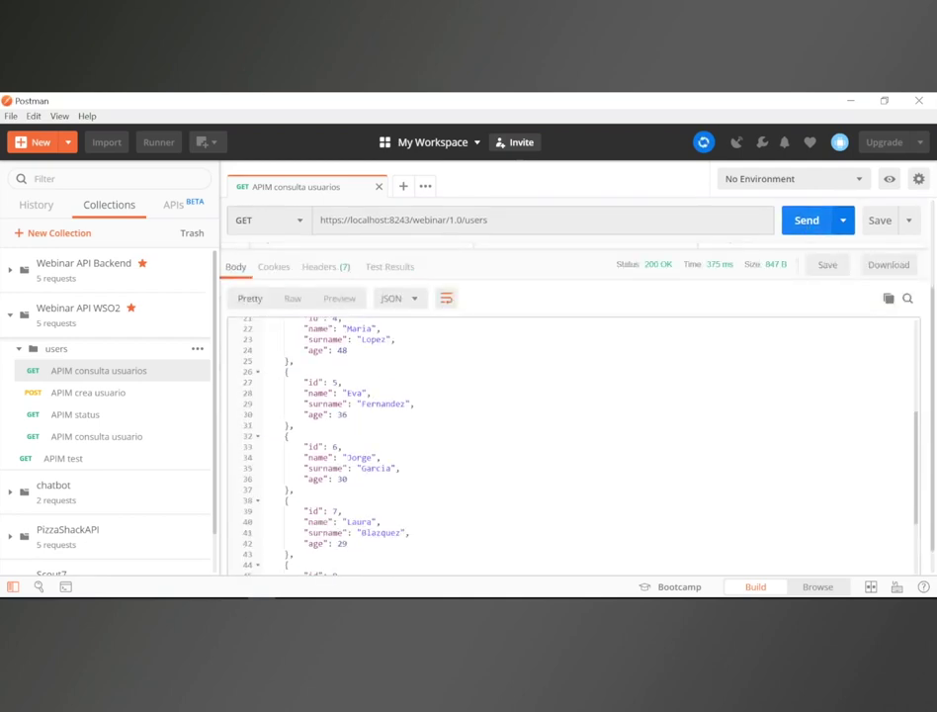
{"action": "left_click", "coordinate": [808, 224]}
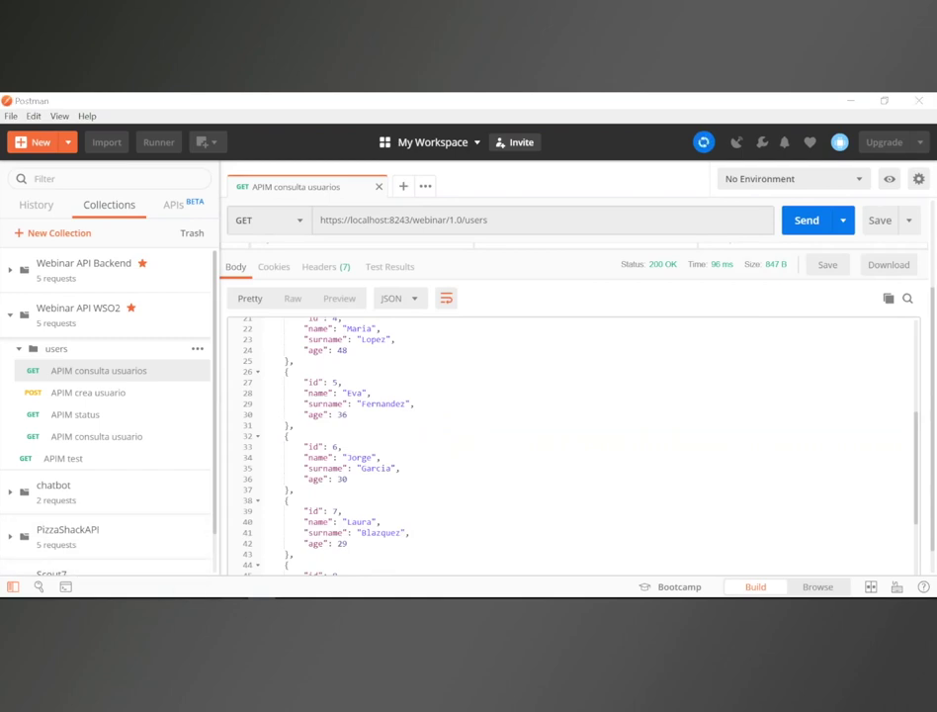
{"action": "key", "text": "alt+Tab"}
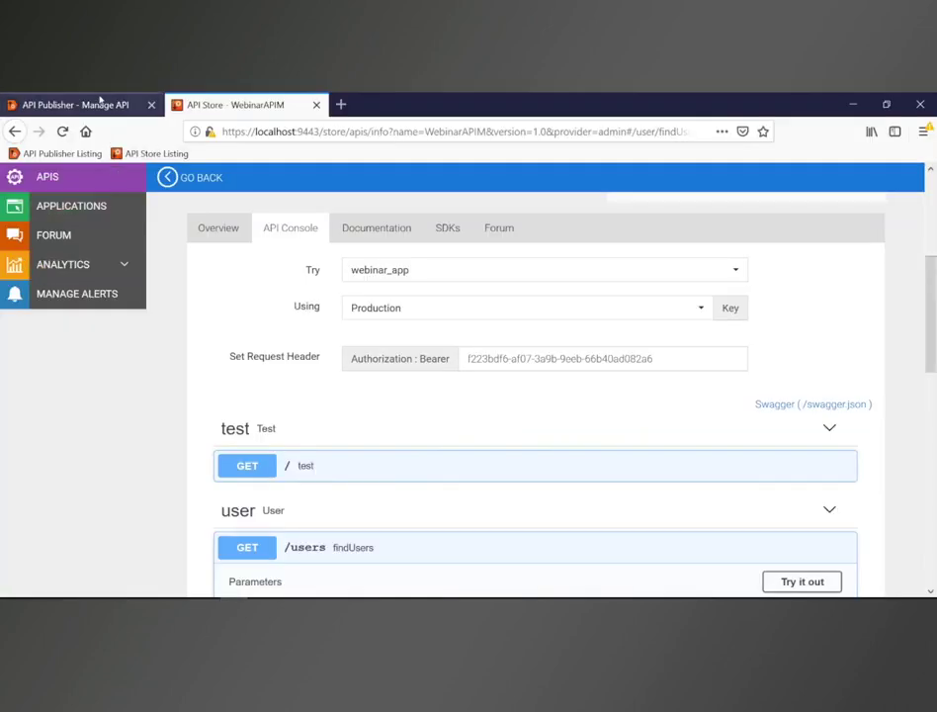
{"action": "left_click", "coordinate": [99, 103]}
Step: Review the Analytics > API Usage chart showing WebinarAPIM with 33 hits, then open Top API Users
{"action": "left_click", "coordinate": [63, 208]}
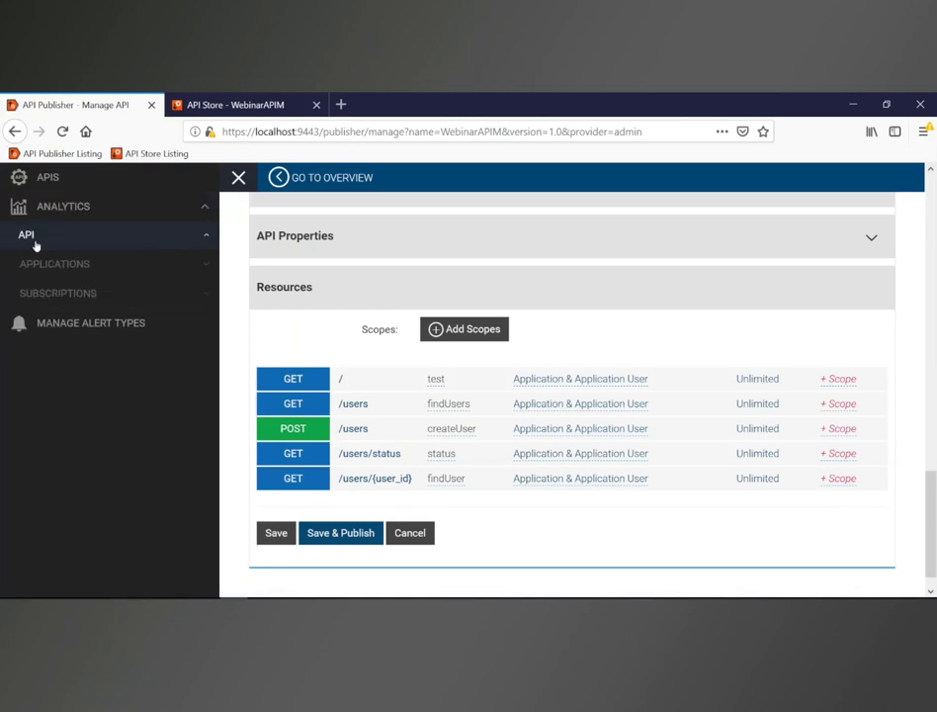
{"action": "left_click", "coordinate": [35, 243]}
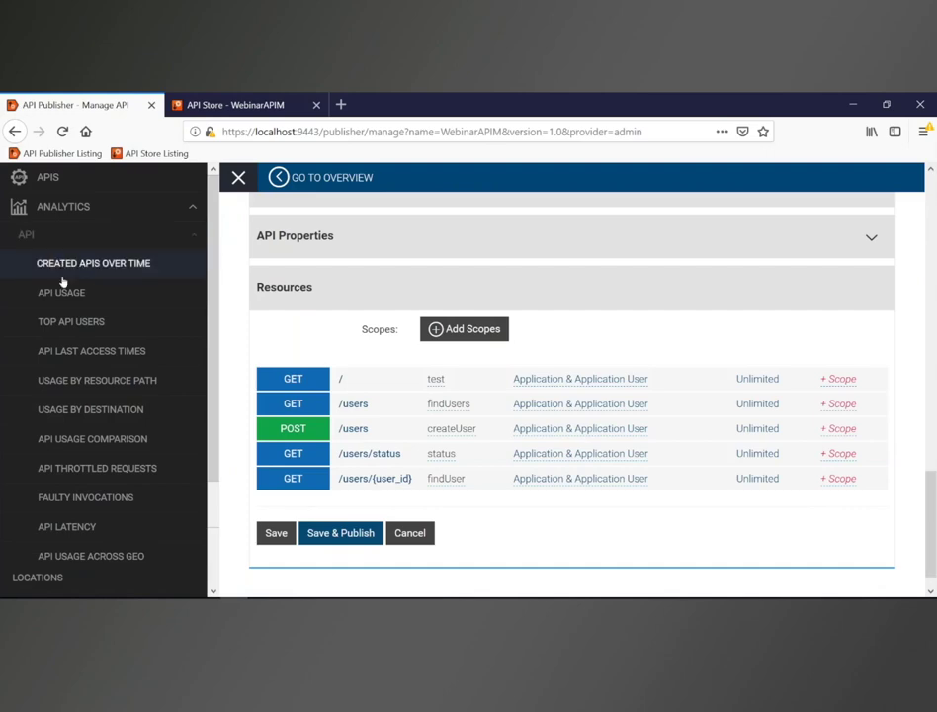
{"action": "left_click", "coordinate": [63, 289]}
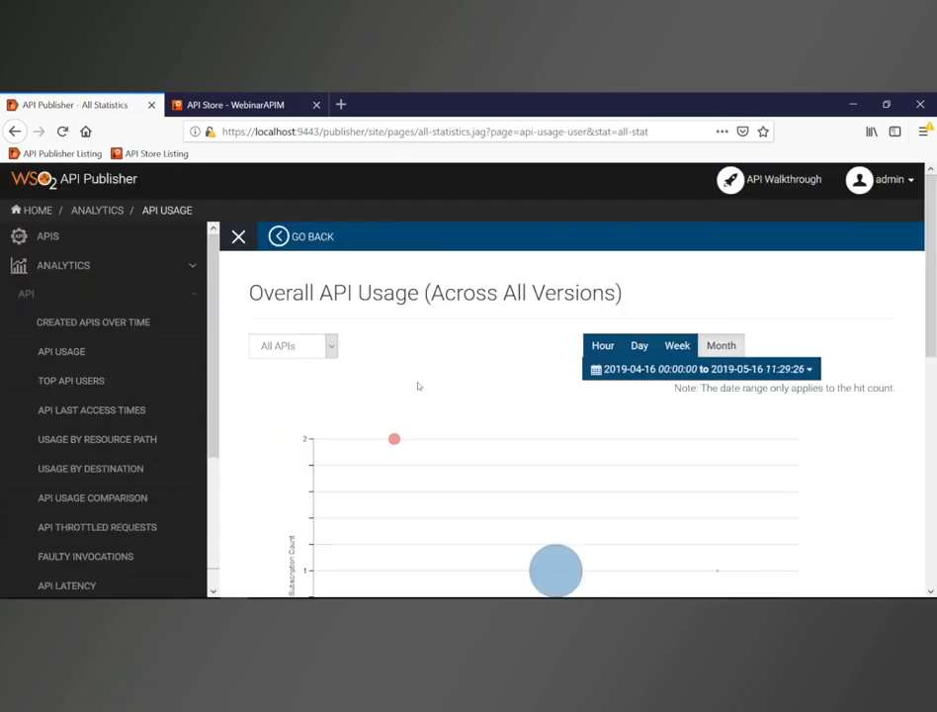
{"action": "scroll", "coordinate": [416, 385], "scroll_direction": "down", "scroll_amount": 1}
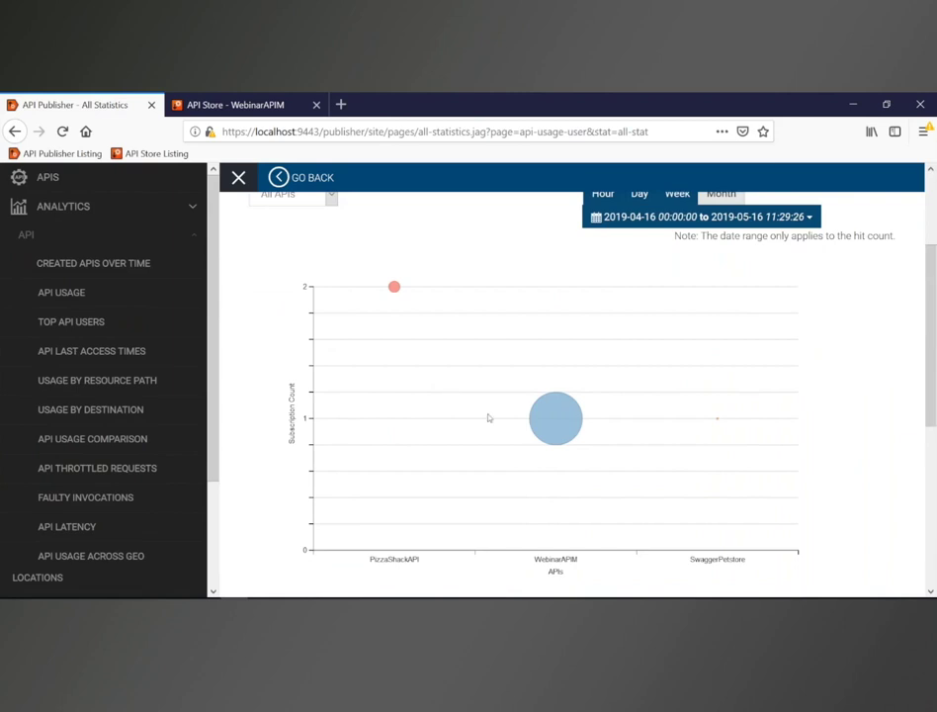
{"action": "mouse_move", "coordinate": [548, 420]}
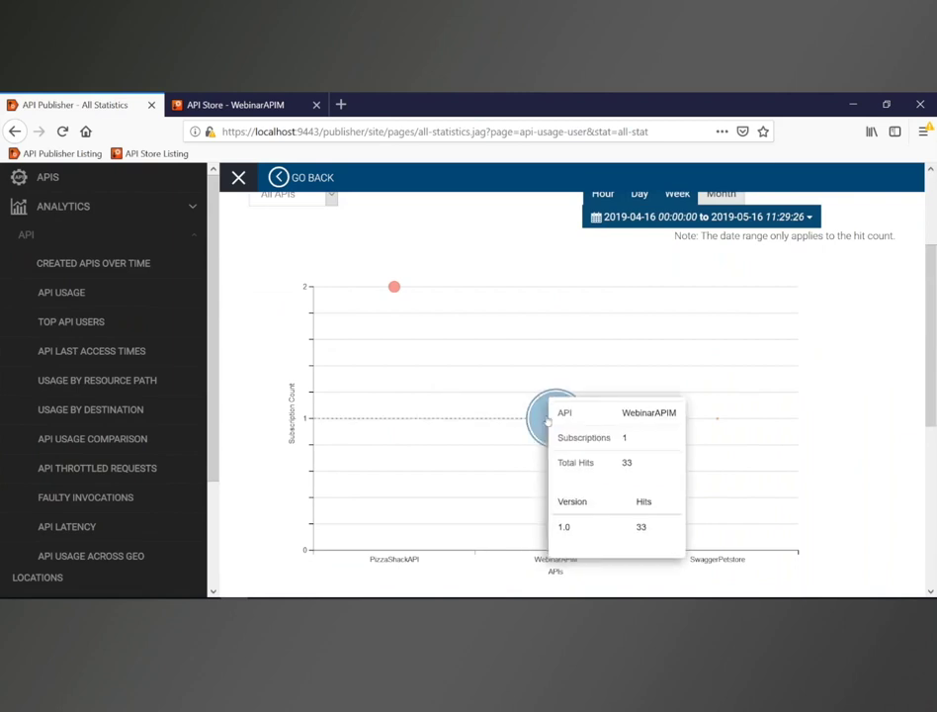
{"action": "left_click", "coordinate": [101, 324]}
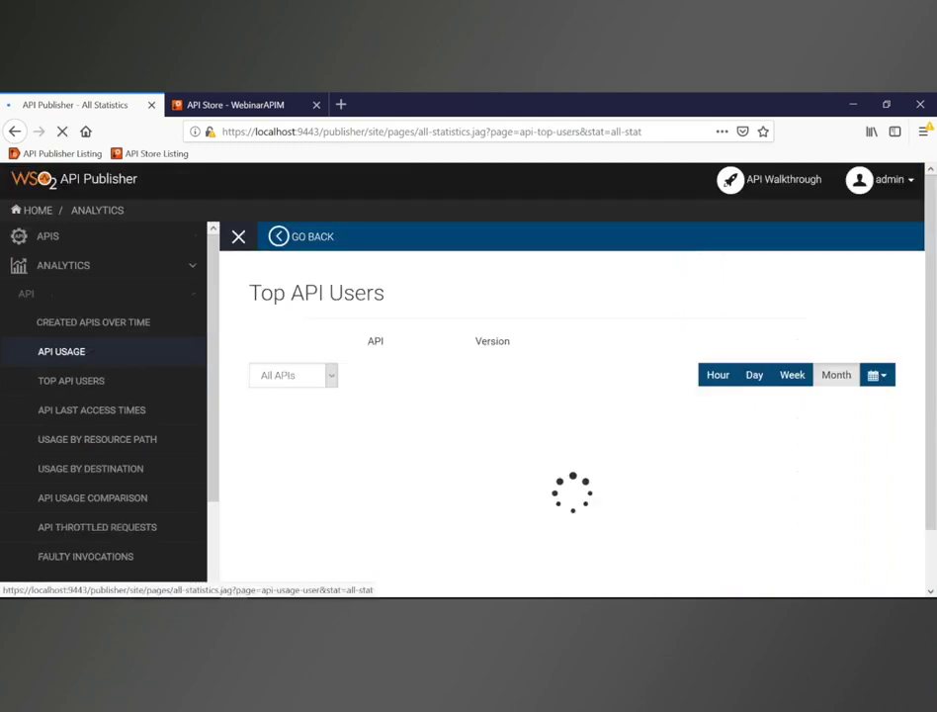
Step: Filter Top API Users to WebinarAPIM (consumer, 33 calls), then open API Latency
{"action": "scroll", "coordinate": [426, 396], "scroll_direction": "down", "scroll_amount": 1}
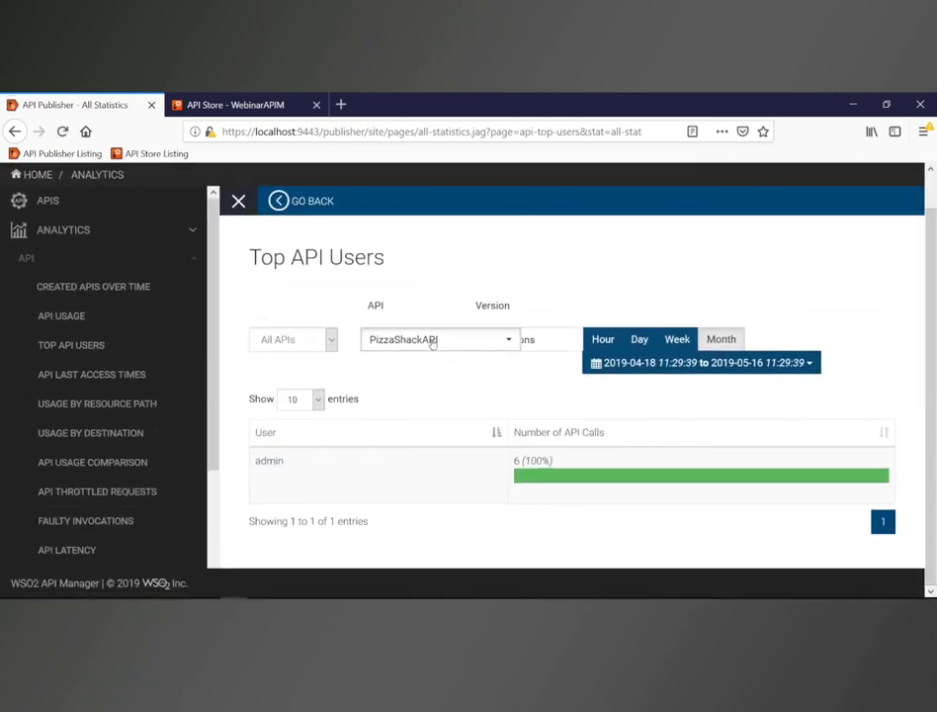
{"action": "left_click", "coordinate": [431, 339]}
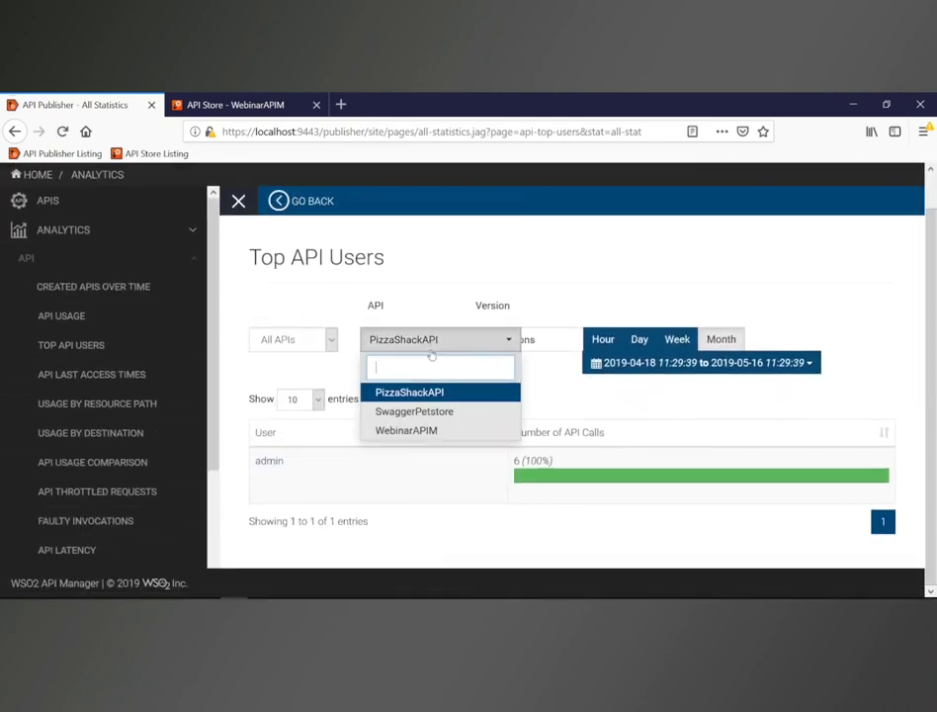
{"action": "left_click", "coordinate": [416, 430]}
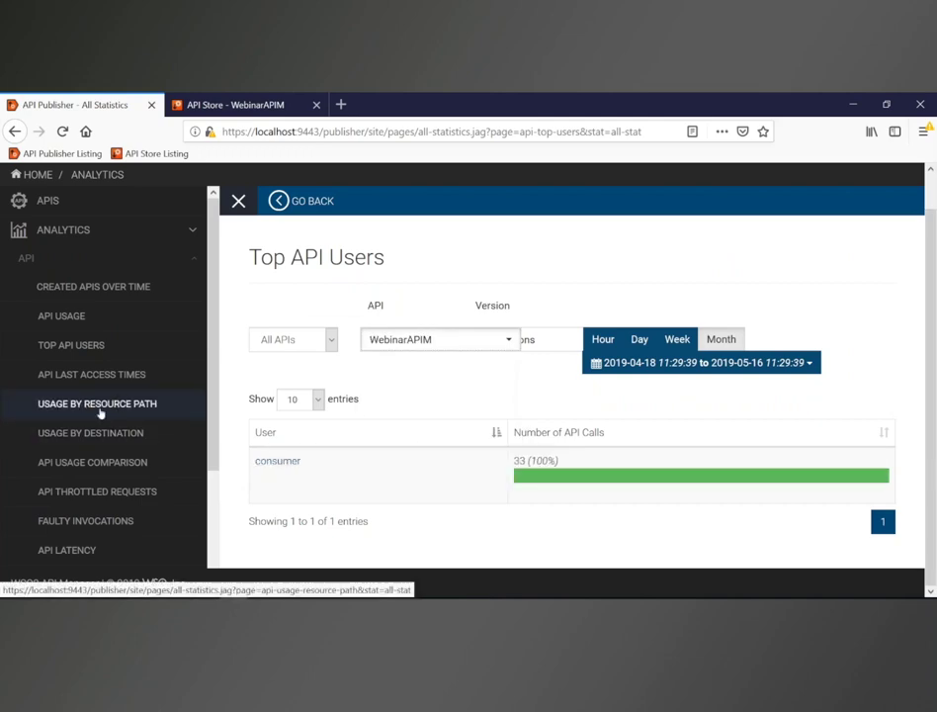
{"action": "scroll", "coordinate": [95, 422], "scroll_direction": "down", "scroll_amount": 2}
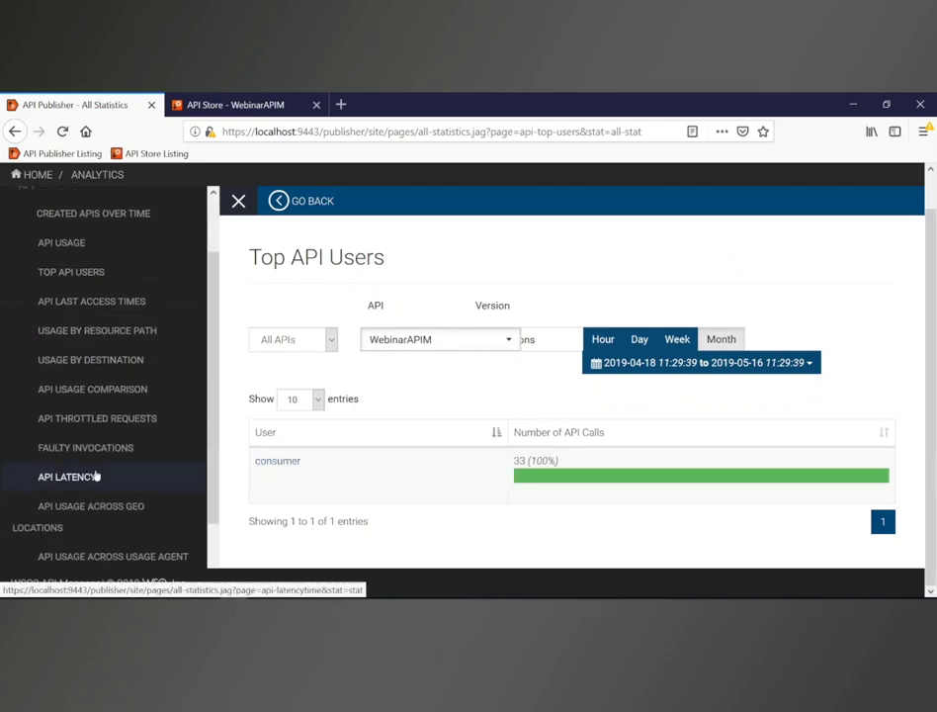
{"action": "left_click", "coordinate": [124, 475]}
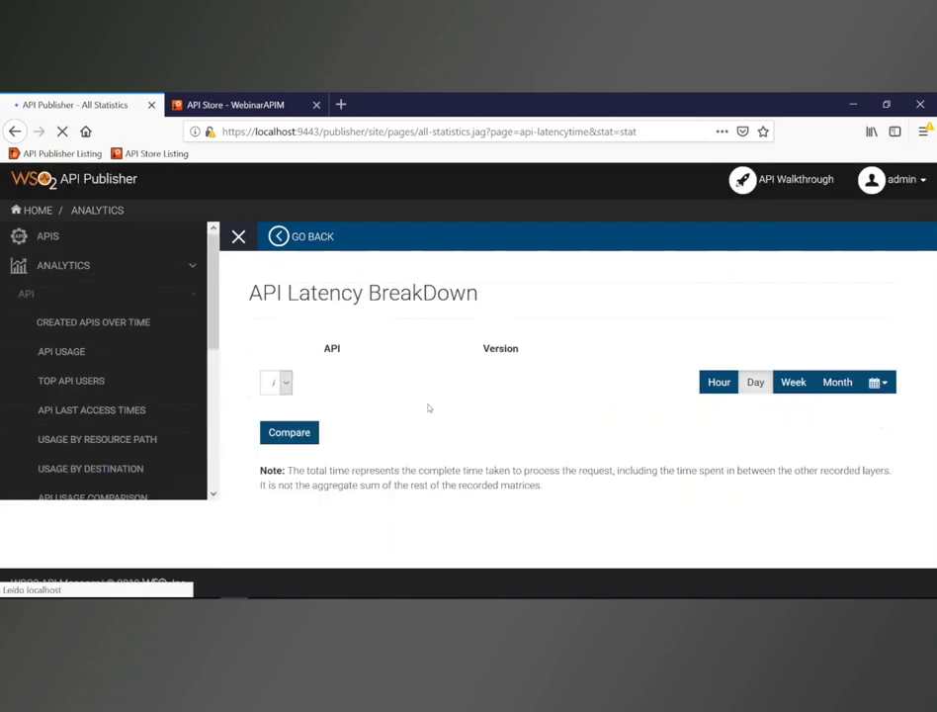
Step: Chart WebinarAPIM 1.0 in API Latency BreakDown, with total execution time peaking at 182 ms
{"action": "left_click", "coordinate": [410, 383]}
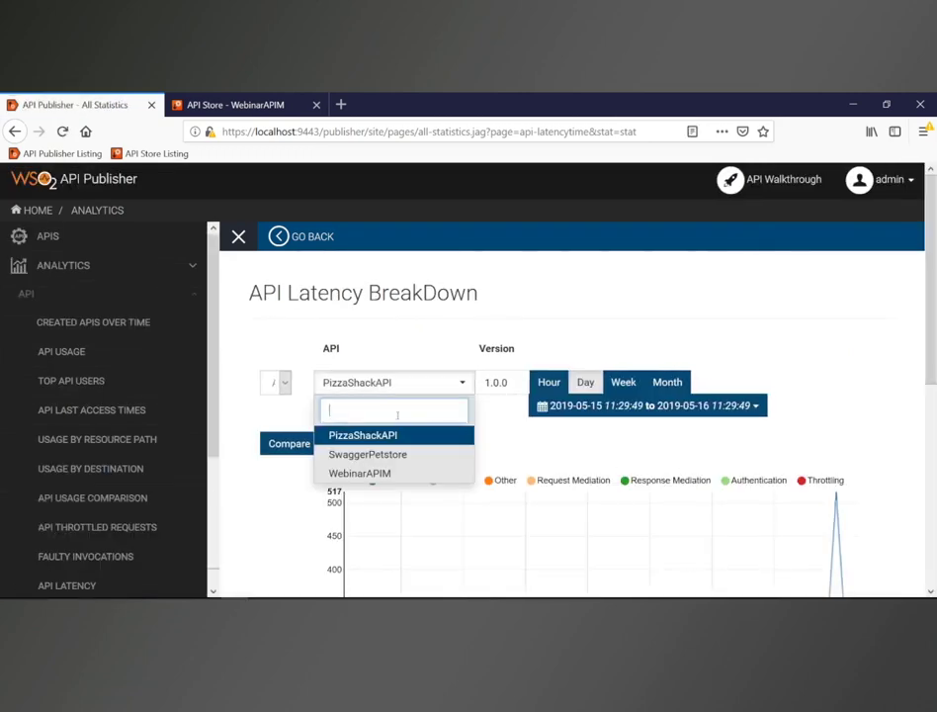
{"action": "left_click", "coordinate": [372, 474]}
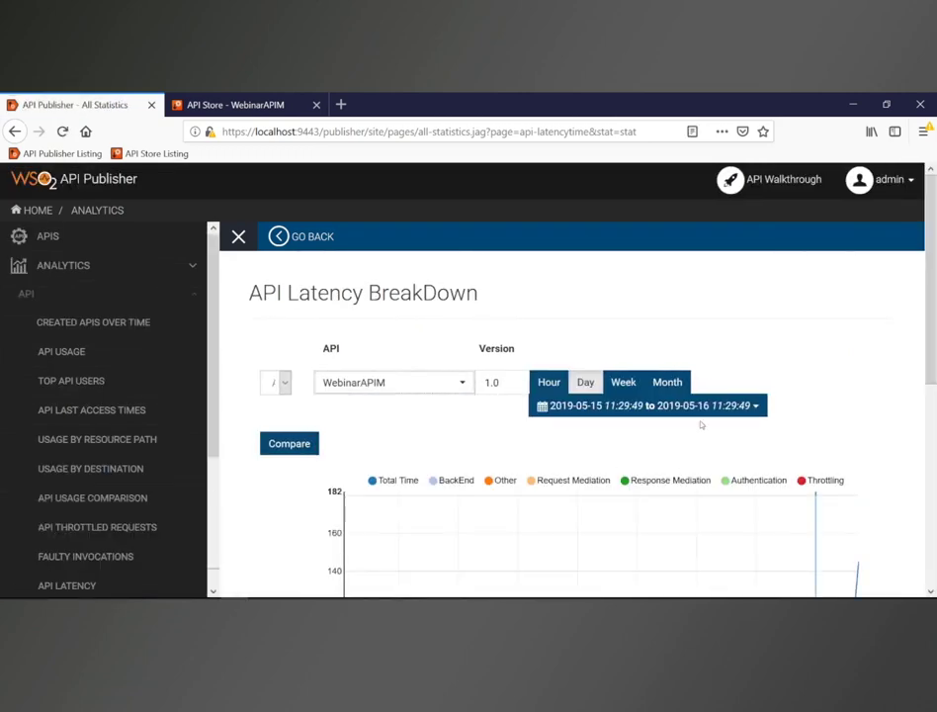
{"action": "scroll", "coordinate": [701, 425], "scroll_direction": "down", "scroll_amount": 4}
{"action": "scroll", "coordinate": [727, 427], "scroll_direction": "down", "scroll_amount": 2}
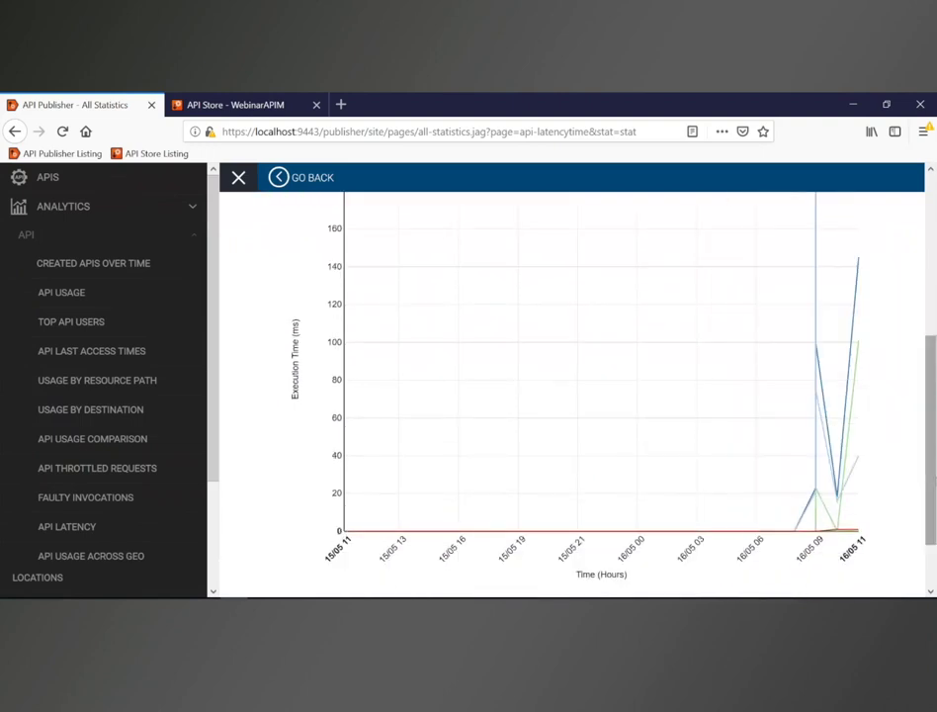
{"action": "mouse_move", "coordinate": [830, 502]}
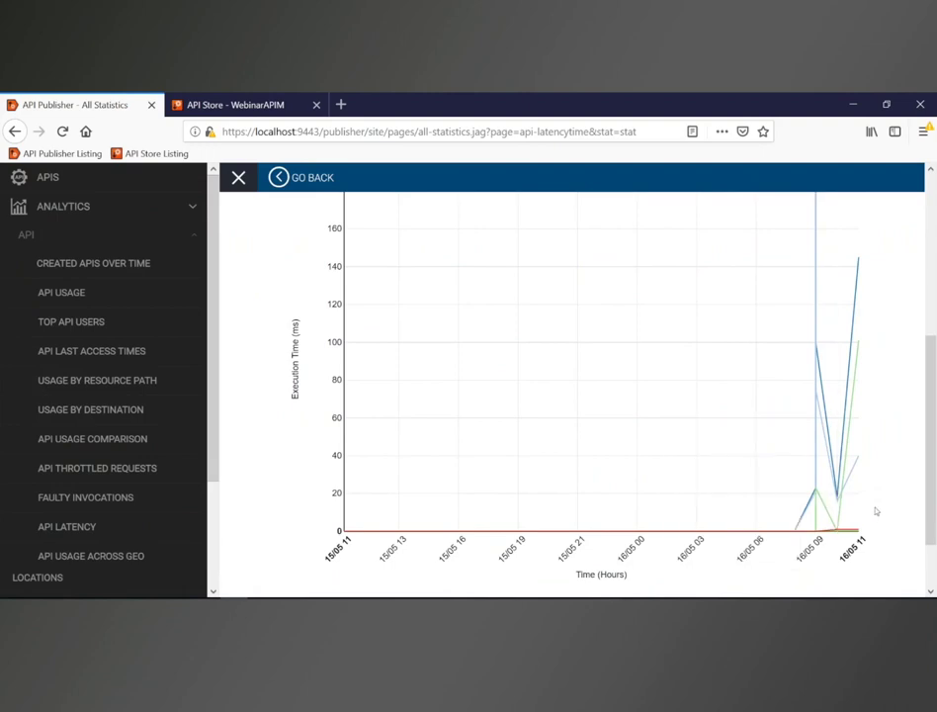
{"action": "scroll", "coordinate": [875, 507], "scroll_direction": "up", "scroll_amount": 1}
{"action": "scroll", "coordinate": [876, 509], "scroll_direction": "up", "scroll_amount": 3}
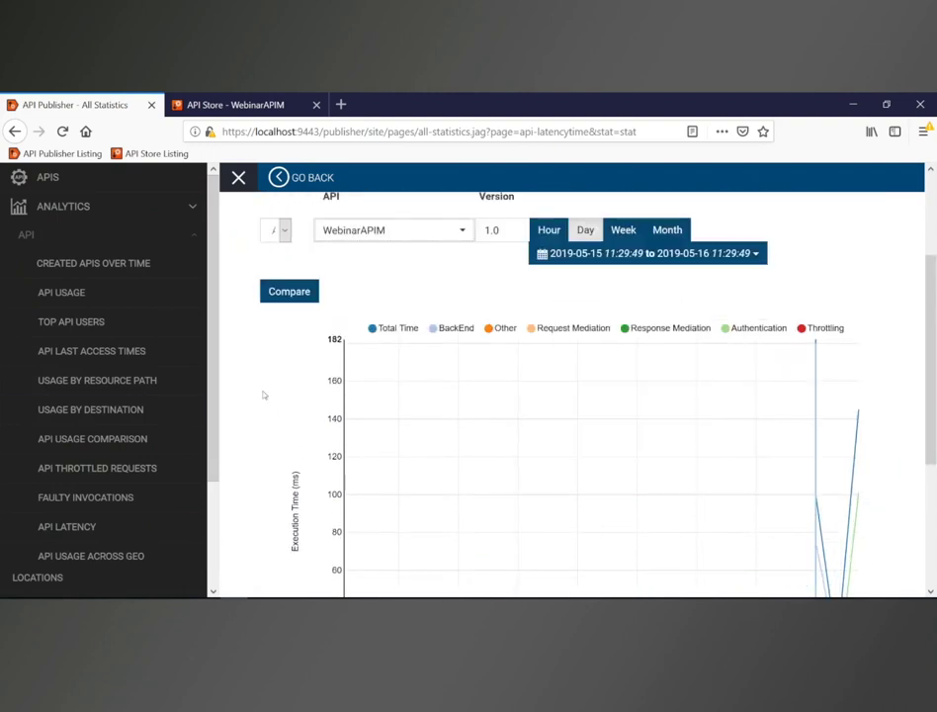
Step: View Faulty Invocations for WebinarAPIM (32 successful calls, 1 fault), then expand the Applications reports
{"action": "left_click", "coordinate": [72, 499]}
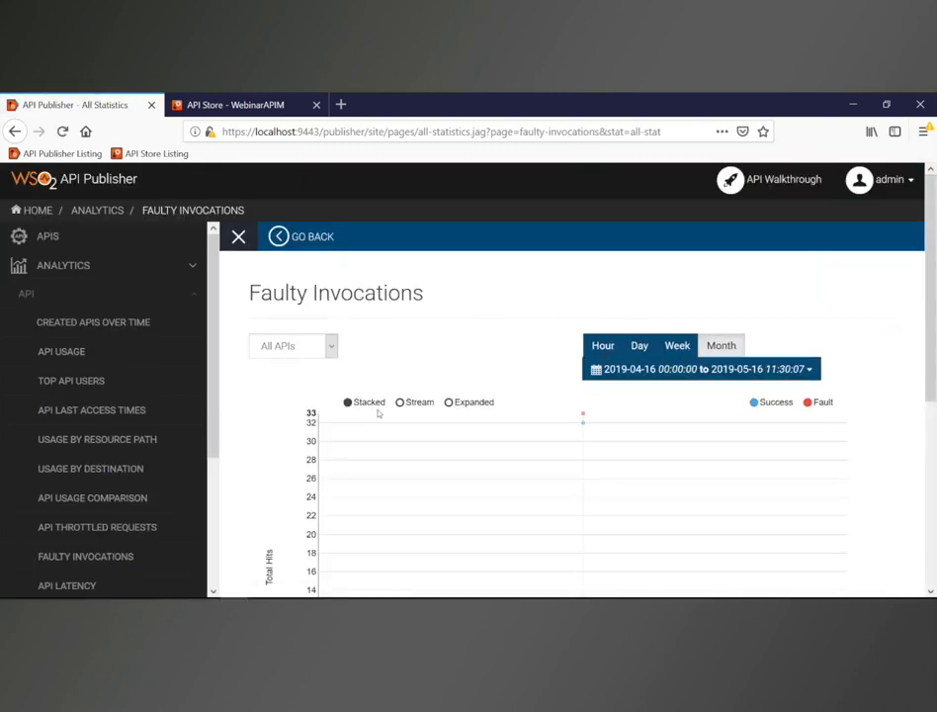
{"action": "scroll", "coordinate": [378, 413], "scroll_direction": "down", "scroll_amount": 1}
{"action": "mouse_move", "coordinate": [585, 342]}
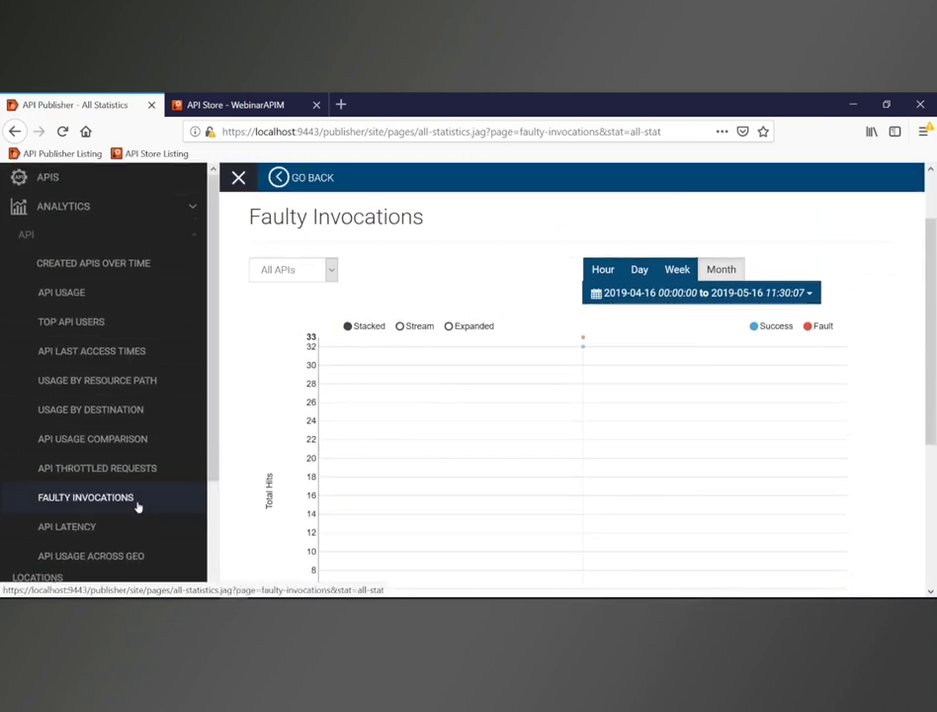
{"action": "scroll", "coordinate": [136, 506], "scroll_direction": "down", "scroll_amount": 3}
{"action": "scroll", "coordinate": [136, 507], "scroll_direction": "up", "scroll_amount": 3}
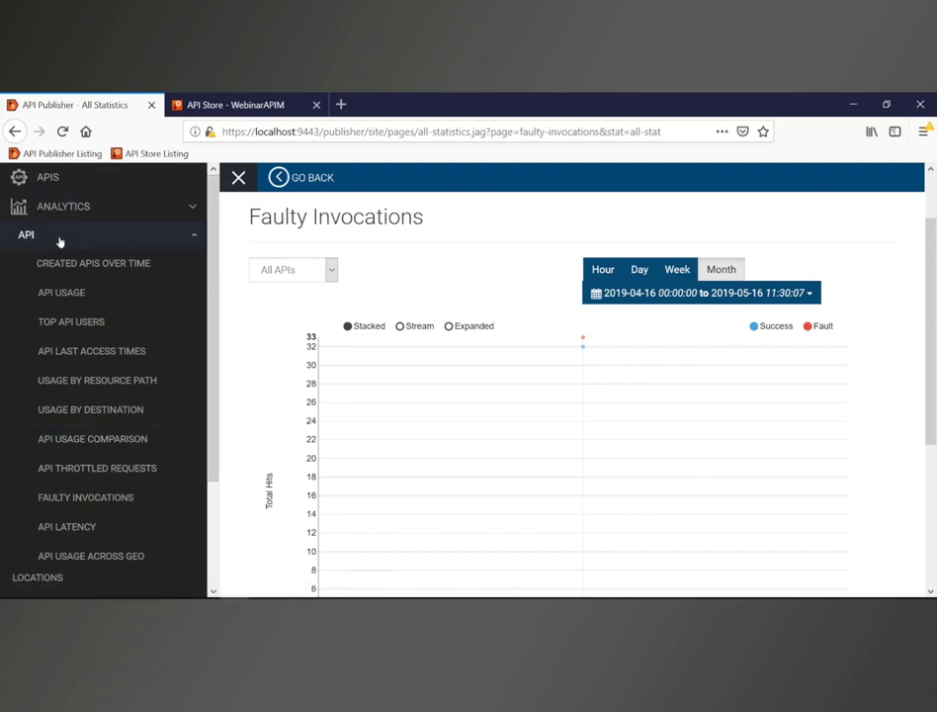
{"action": "left_click", "coordinate": [61, 241]}
{"action": "left_click", "coordinate": [62, 264]}
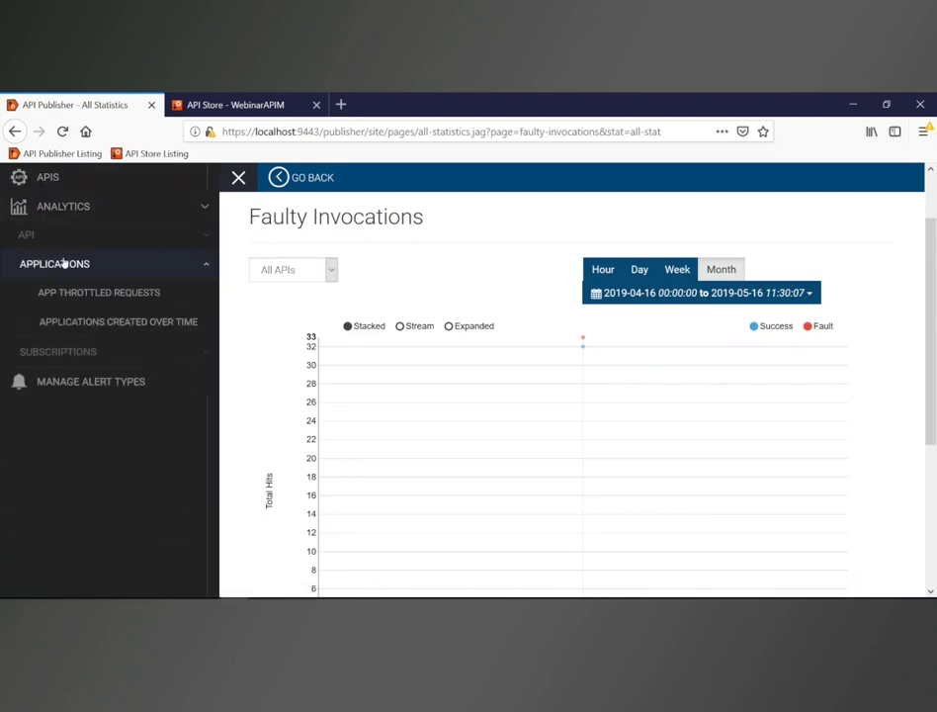
Step: Review the App Registrations chart showing three applications, then return to the API Store - WebinarAPIM tab
{"action": "left_click", "coordinate": [75, 323]}
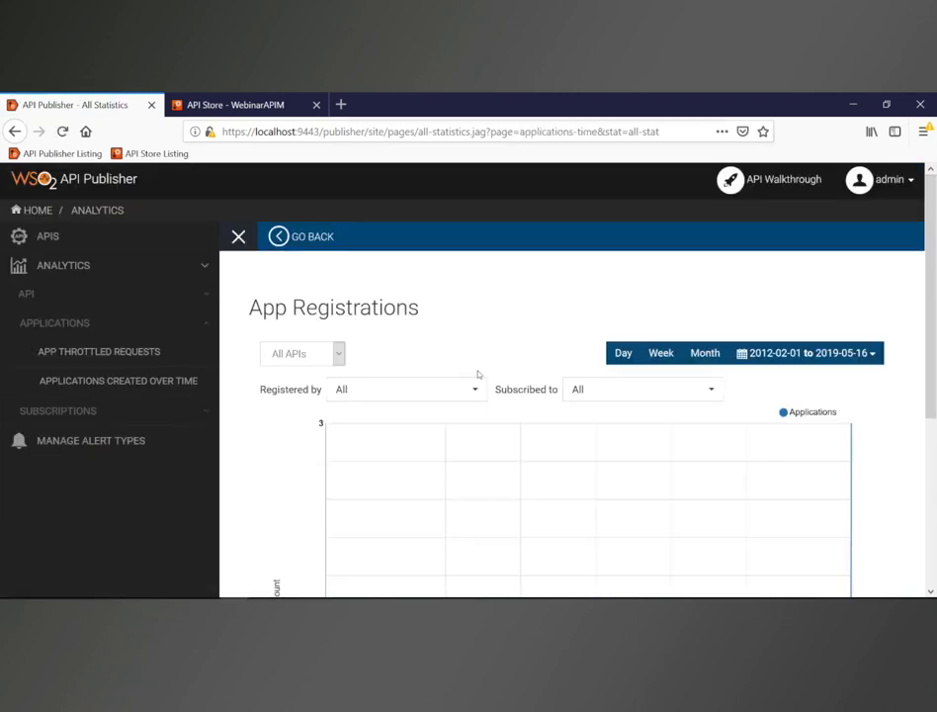
{"action": "scroll", "coordinate": [477, 375], "scroll_direction": "down", "scroll_amount": 3}
{"action": "scroll", "coordinate": [574, 395], "scroll_direction": "down", "scroll_amount": 1}
{"action": "scroll", "coordinate": [481, 376], "scroll_direction": "up", "scroll_amount": 2}
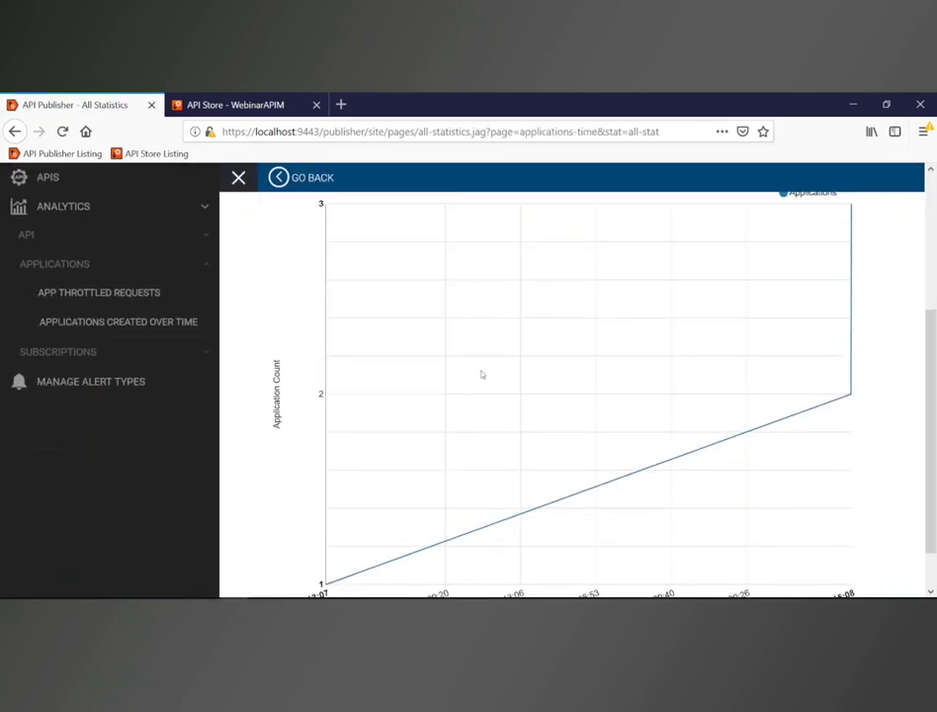
{"action": "left_click", "coordinate": [249, 107]}
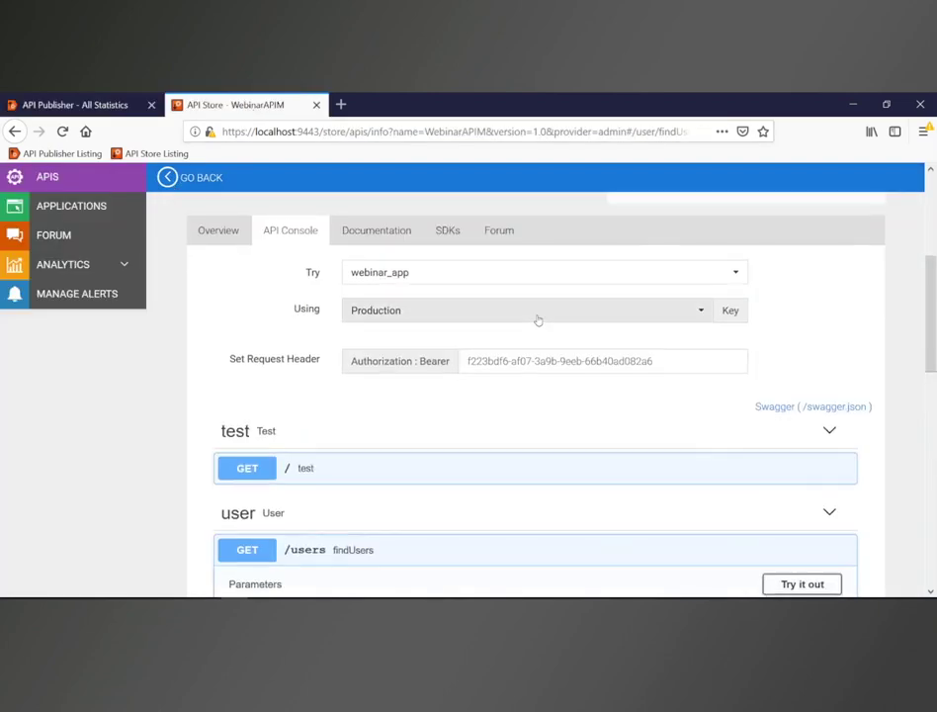
Step: Show the Store's API Usage per Application, with webinar_app's 33 calls all to WebinarAPIM
{"action": "scroll", "coordinate": [524, 321], "scroll_direction": "up", "scroll_amount": 2}
{"action": "left_click", "coordinate": [62, 267]}
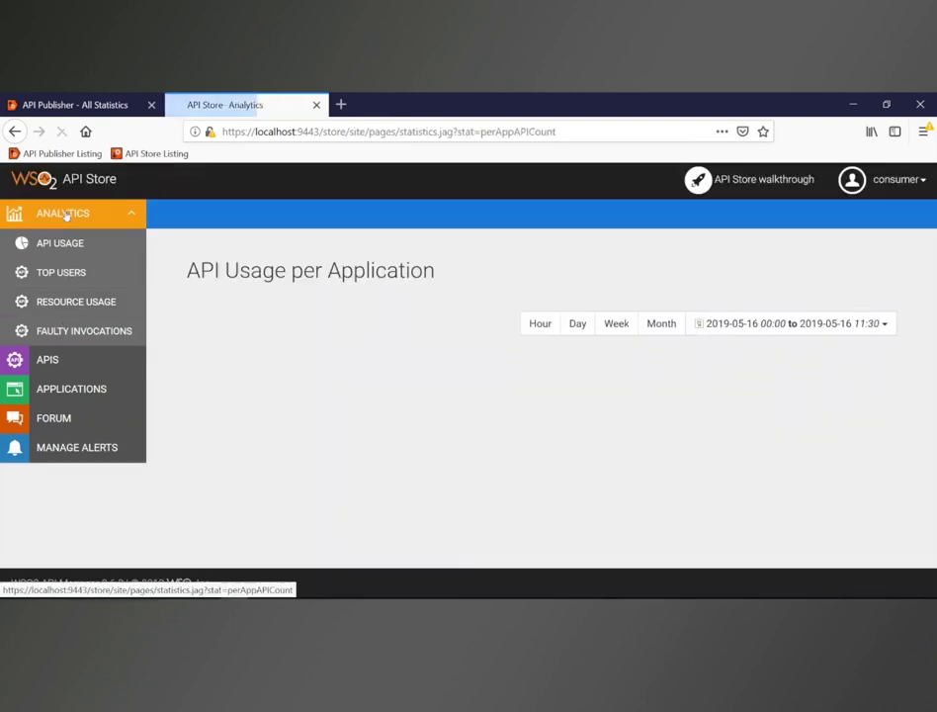
{"action": "left_click", "coordinate": [61, 245]}
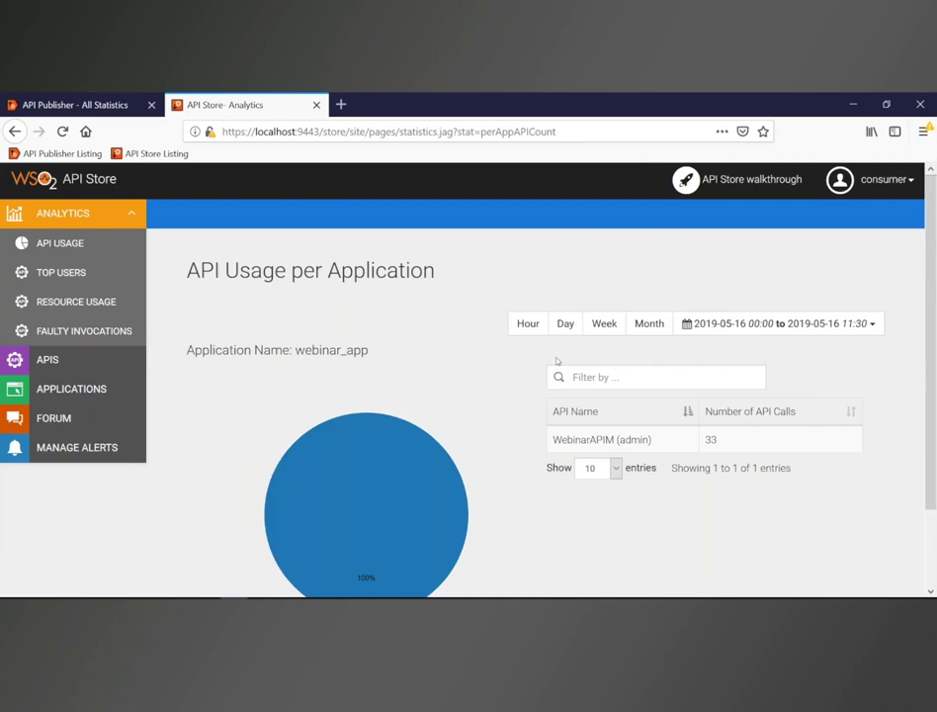
{"action": "scroll", "coordinate": [495, 396], "scroll_direction": "down", "scroll_amount": 2}
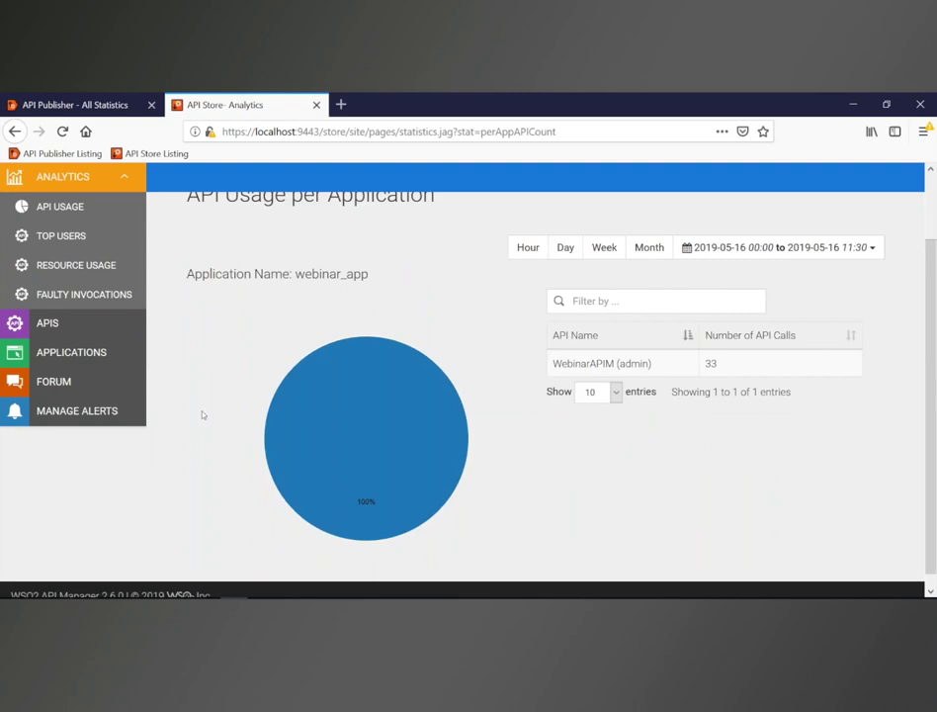
{"action": "scroll", "coordinate": [203, 415], "scroll_direction": "up", "scroll_amount": 2}
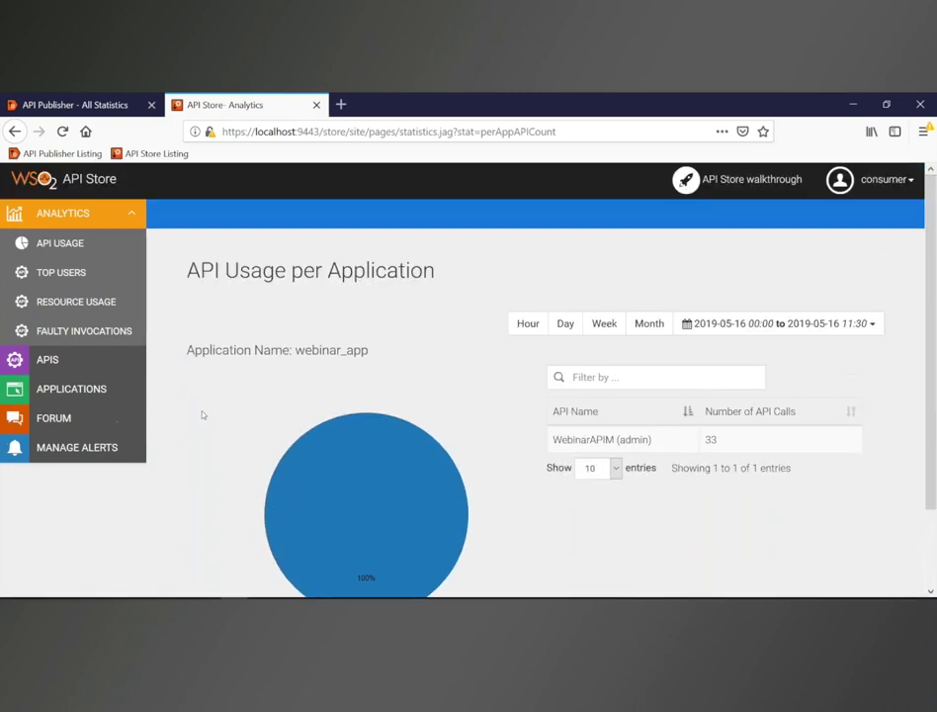